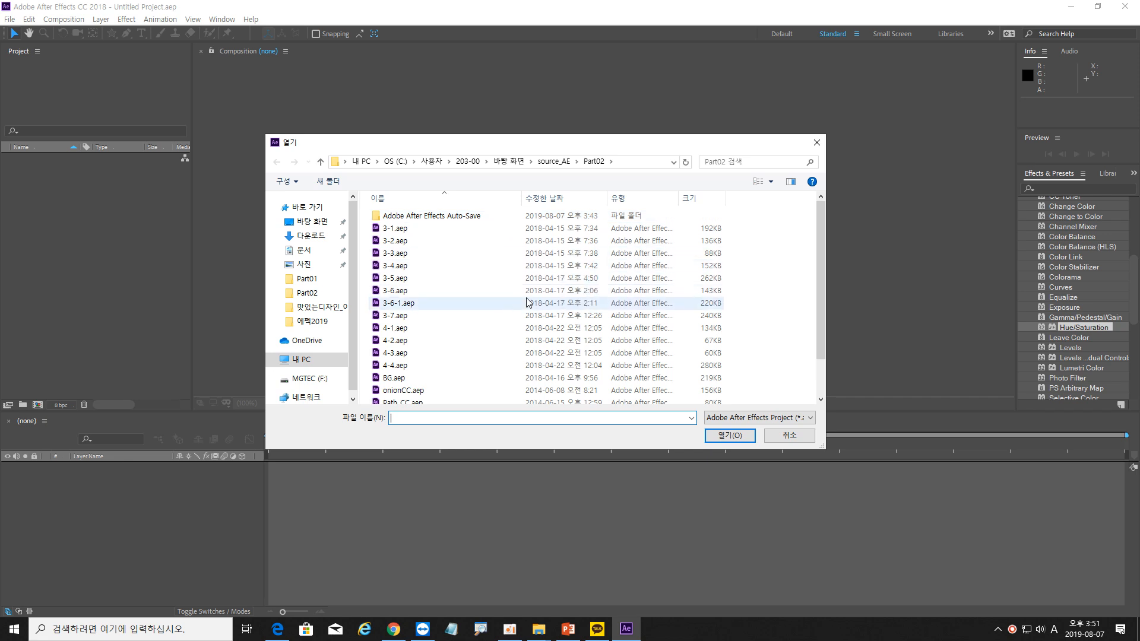
Open the project file ShapeLayer.aep from the Part02 folder.
{"action": "scroll", "coordinate": [437, 305], "scroll_direction": "down", "scroll_amount": 1}
{"action": "left_click", "coordinate": [419, 372]}
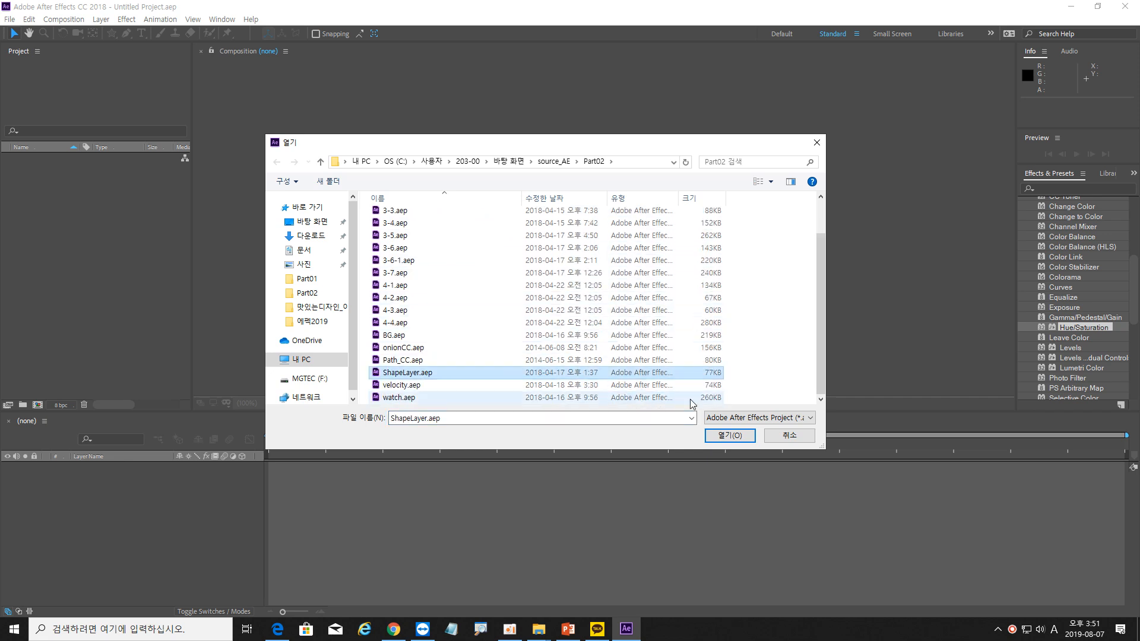
{"action": "left_click", "coordinate": [729, 436]}
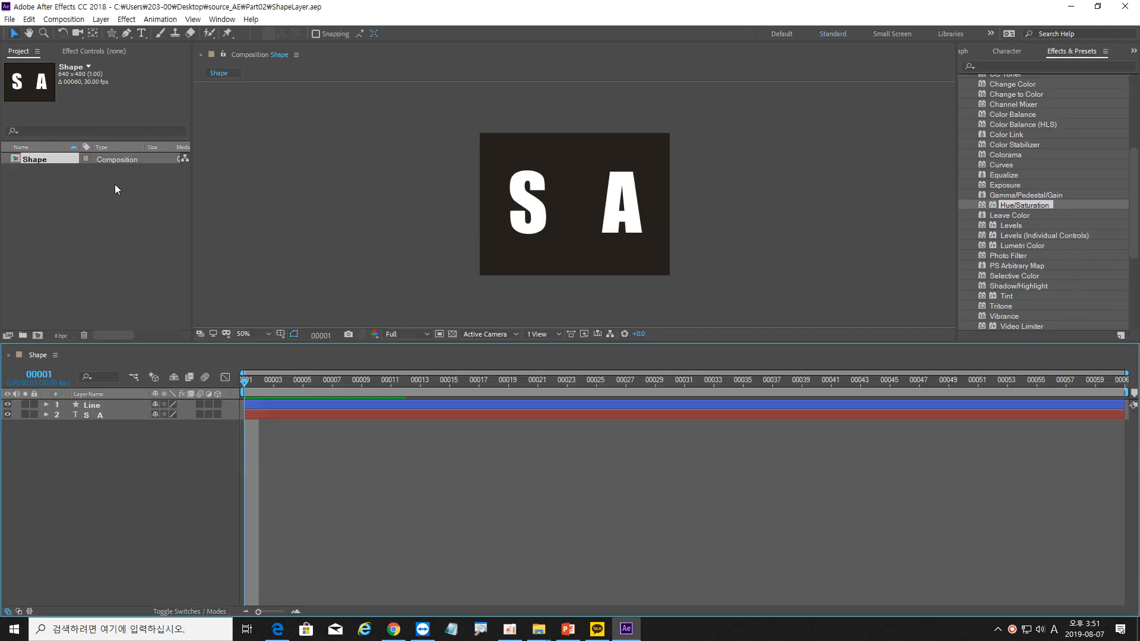
Hide both the Line shape layer and the S A text layer in the Shape composition.
{"action": "left_click", "coordinate": [21, 158]}
{"action": "left_click", "coordinate": [192, 396]}
{"action": "left_click", "coordinate": [70, 415]}
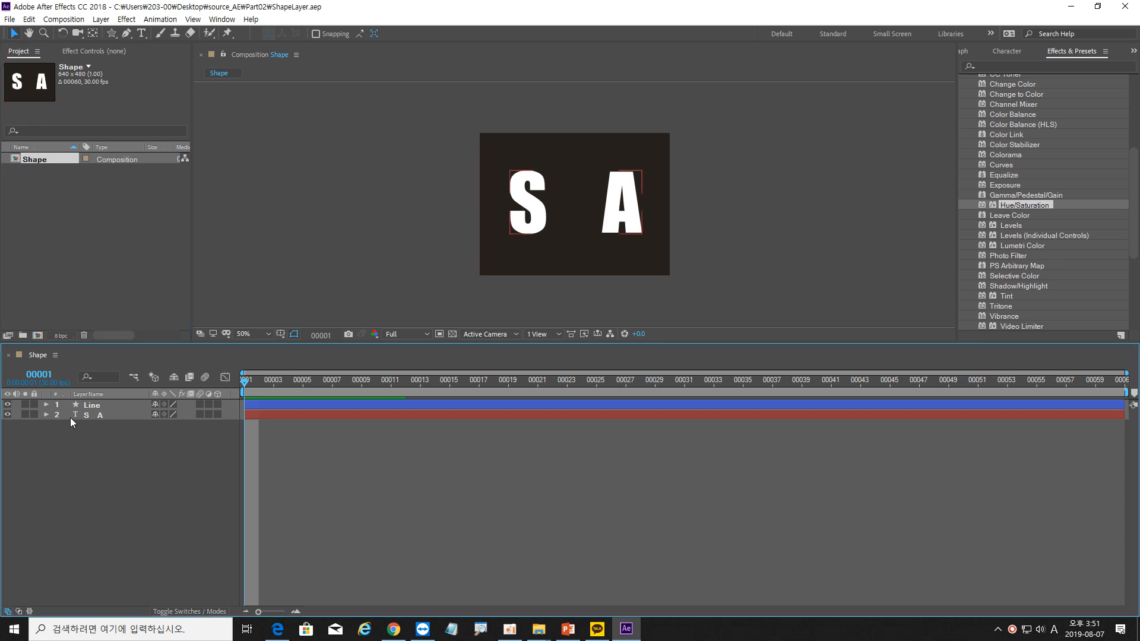
{"action": "left_click", "coordinate": [8, 414]}
{"action": "left_click", "coordinate": [8, 414]}
{"action": "mouse_move", "coordinate": [246, 385]}
{"action": "left_mouse_down"}
{"action": "mouse_move", "coordinate": [675, 379]}
{"action": "mouse_move", "coordinate": [225, 386]}
{"action": "left_mouse_up"}
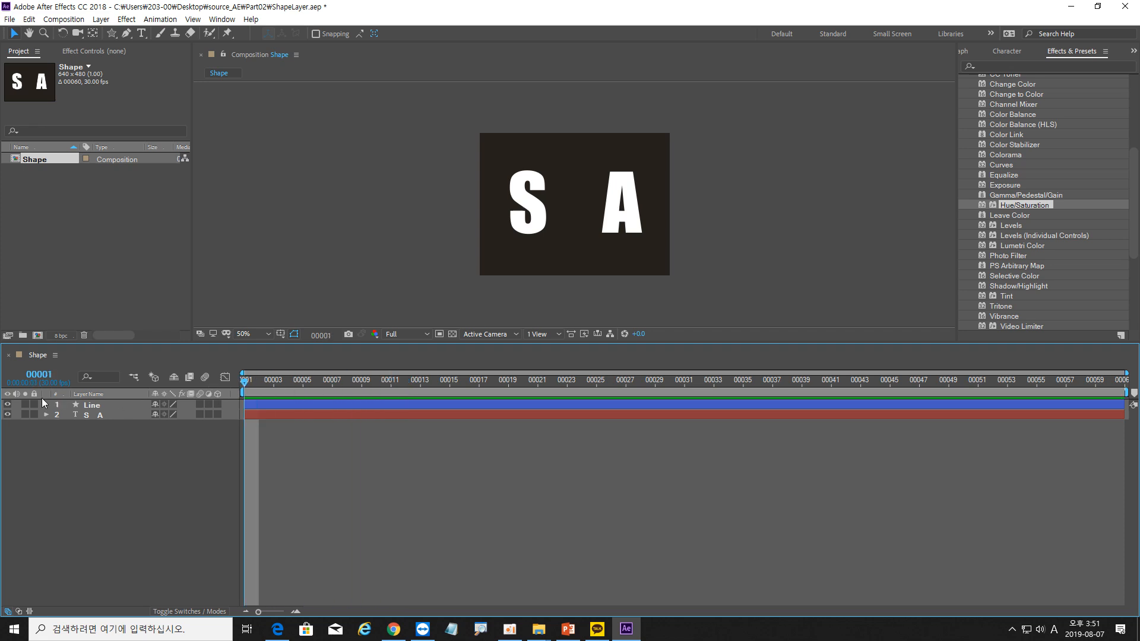
{"action": "left_click_drag", "start_coordinate": [7, 404], "coordinate": [7, 414]}
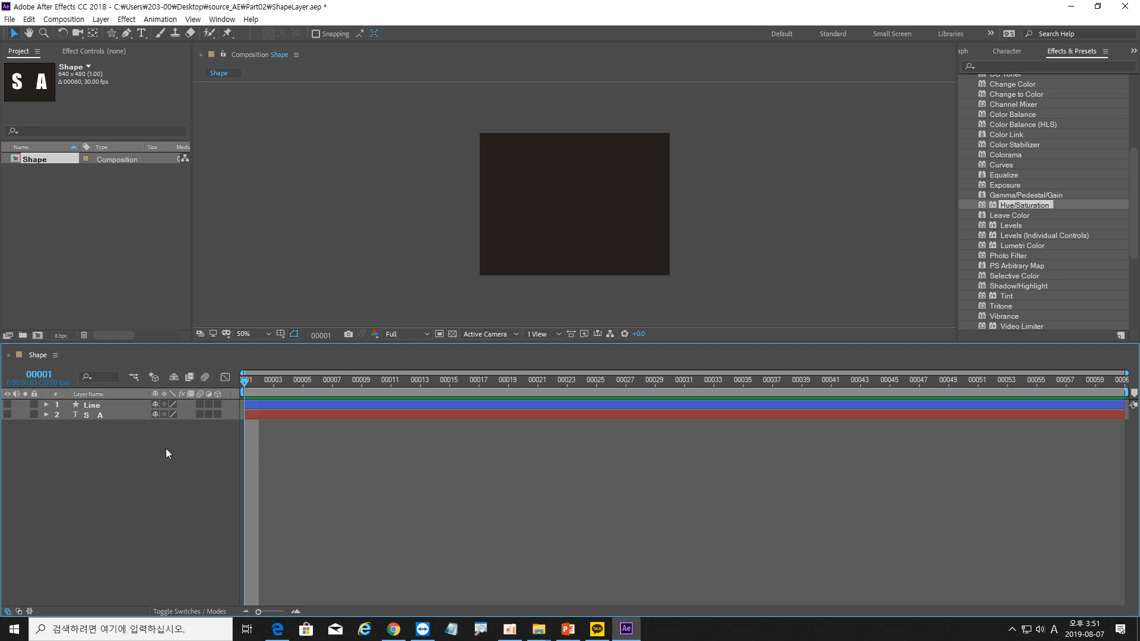
Create a new shape layer in the Shape composition and rename it pop.
{"action": "right_click", "coordinate": [187, 441]}
{"action": "mouse_move", "coordinate": [215, 449]}
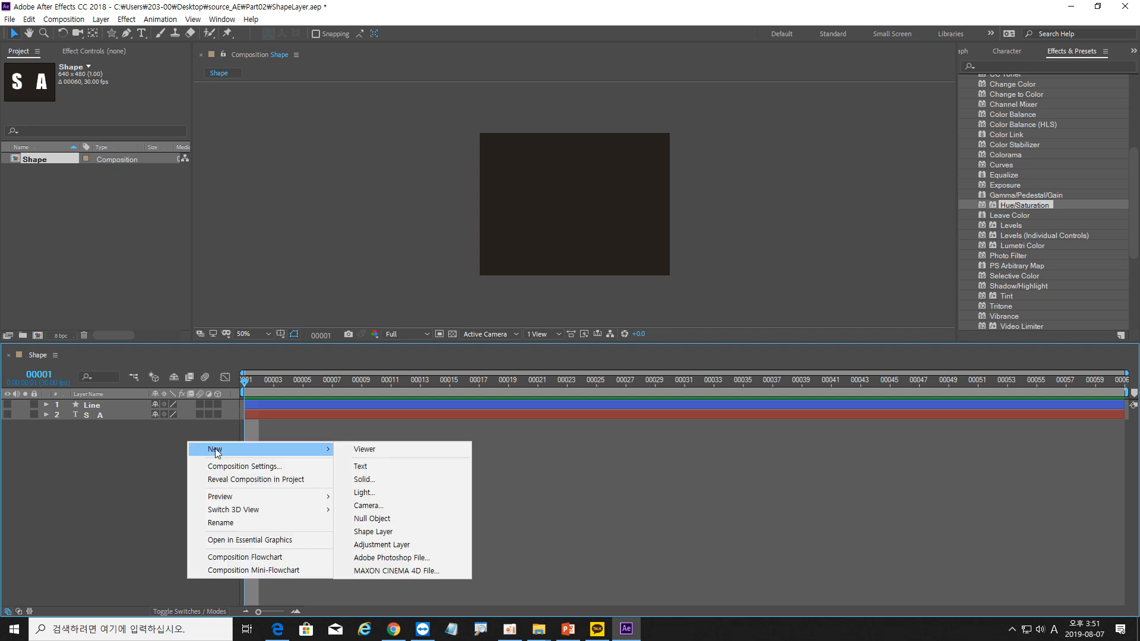
{"action": "left_click", "coordinate": [384, 531]}
{"action": "left_click", "coordinate": [115, 404]}
{"action": "key", "text": "Return"}
{"action": "type", "text": "pop"}
{"action": "key", "text": "Return"}
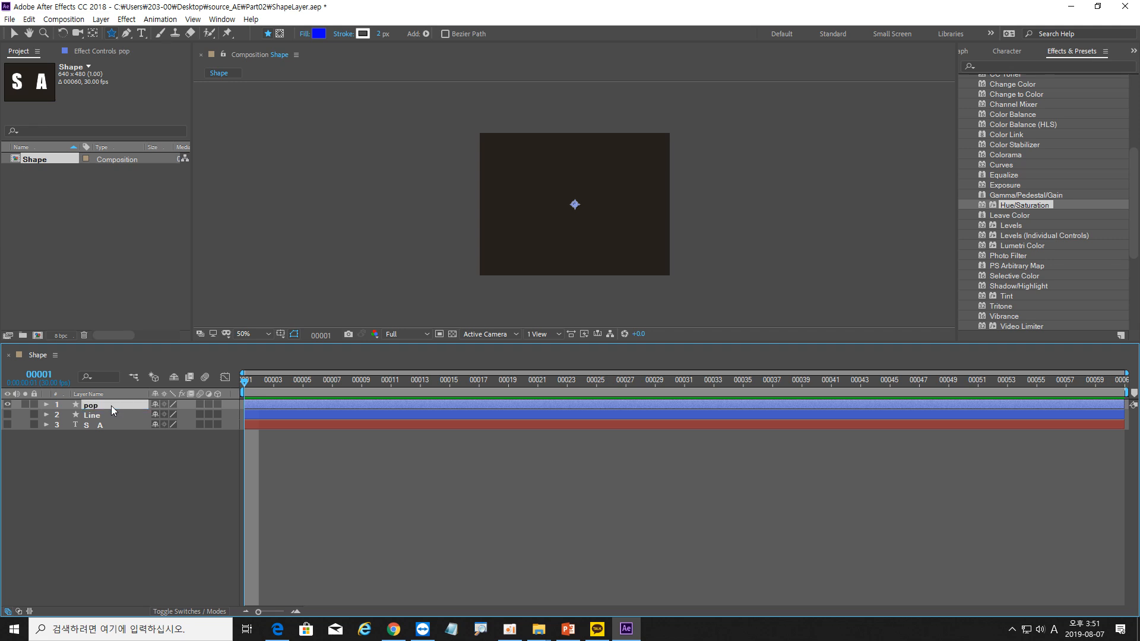
Add a rectangle path and a fill to the contents of the pop layer.
{"action": "left_click", "coordinate": [46, 404]}
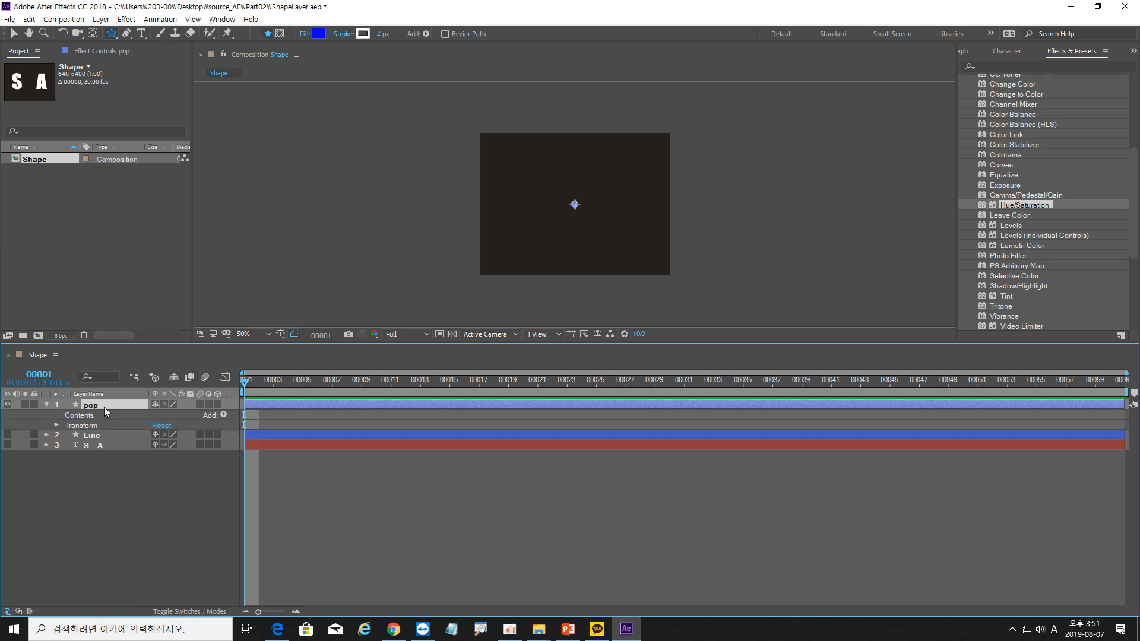
{"action": "left_click", "coordinate": [222, 415]}
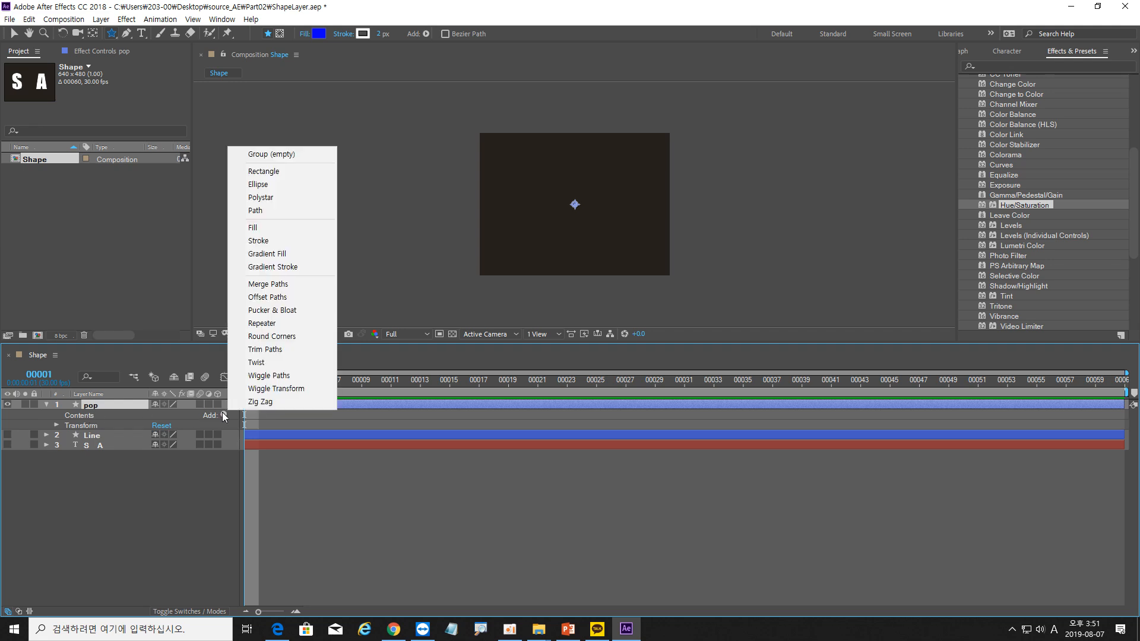
{"action": "left_click", "coordinate": [305, 171]}
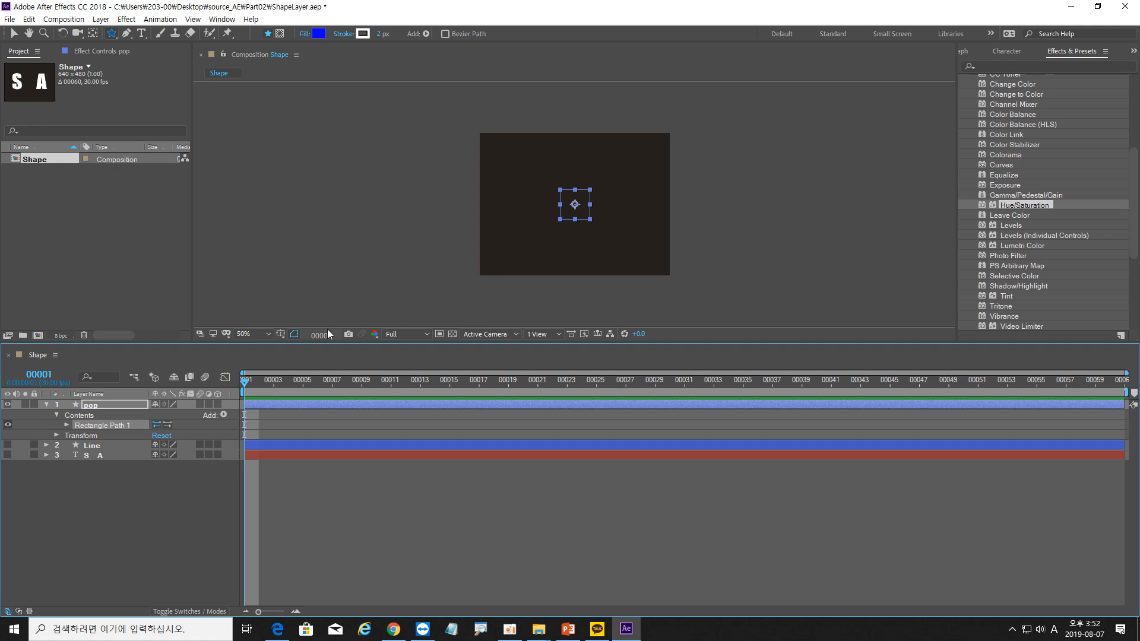
{"action": "left_click", "coordinate": [223, 415]}
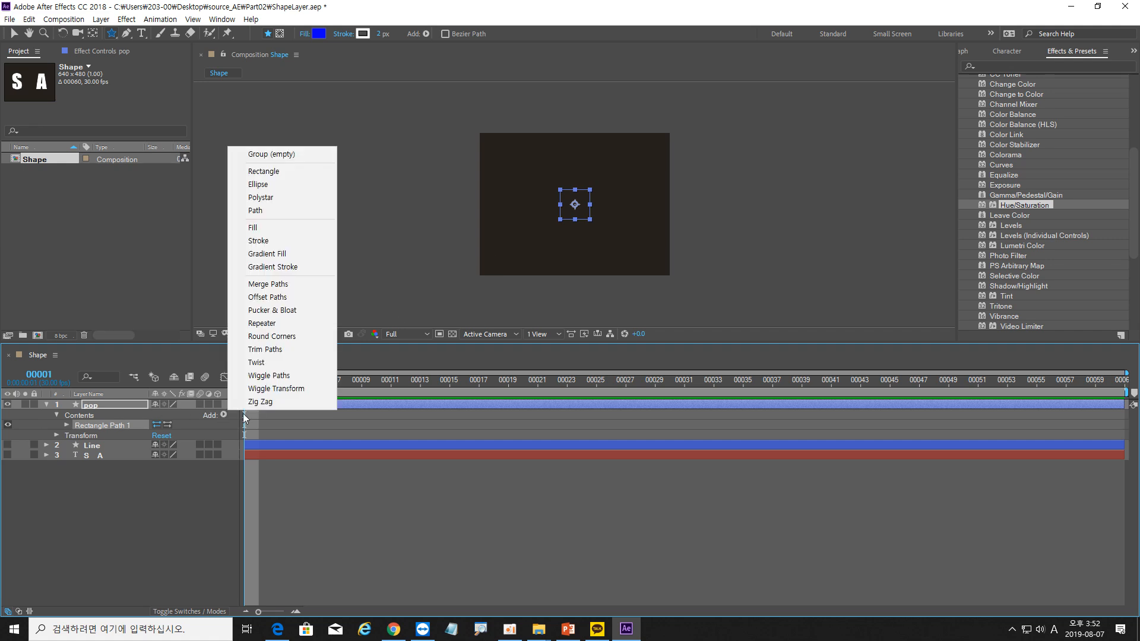
{"action": "left_click", "coordinate": [291, 229]}
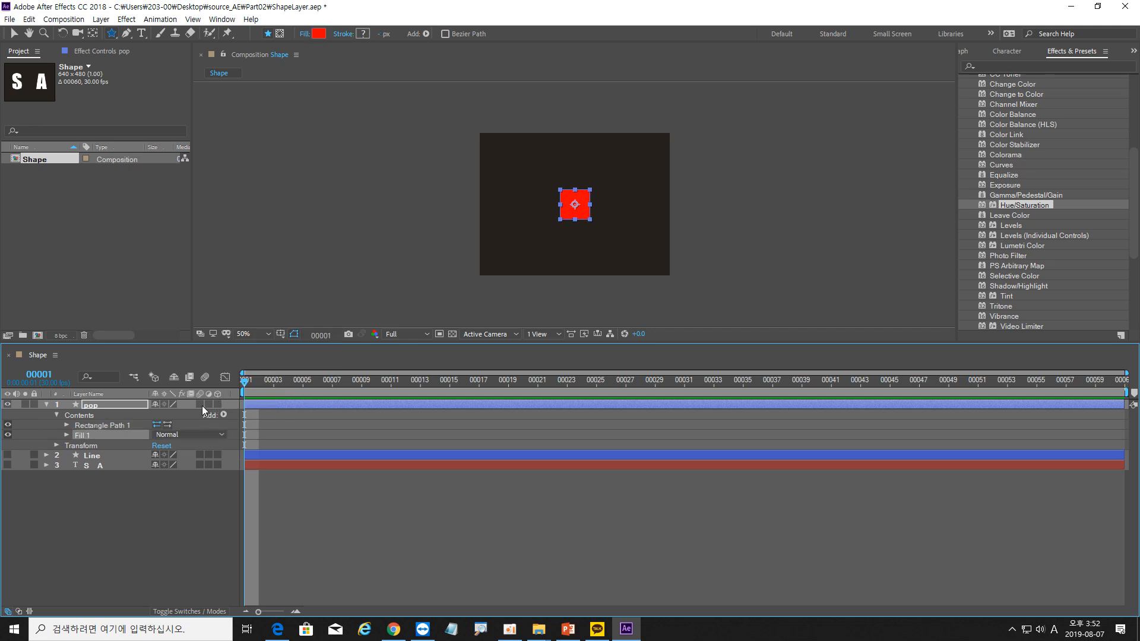
Change the rectangle's fill color to a bright cyan blue.
{"action": "left_click", "coordinate": [66, 435]}
{"action": "left_click", "coordinate": [158, 465]}
{"action": "left_click", "coordinate": [593, 313]}
{"action": "left_click", "coordinate": [561, 255]}
{"action": "left_click", "coordinate": [688, 242]}
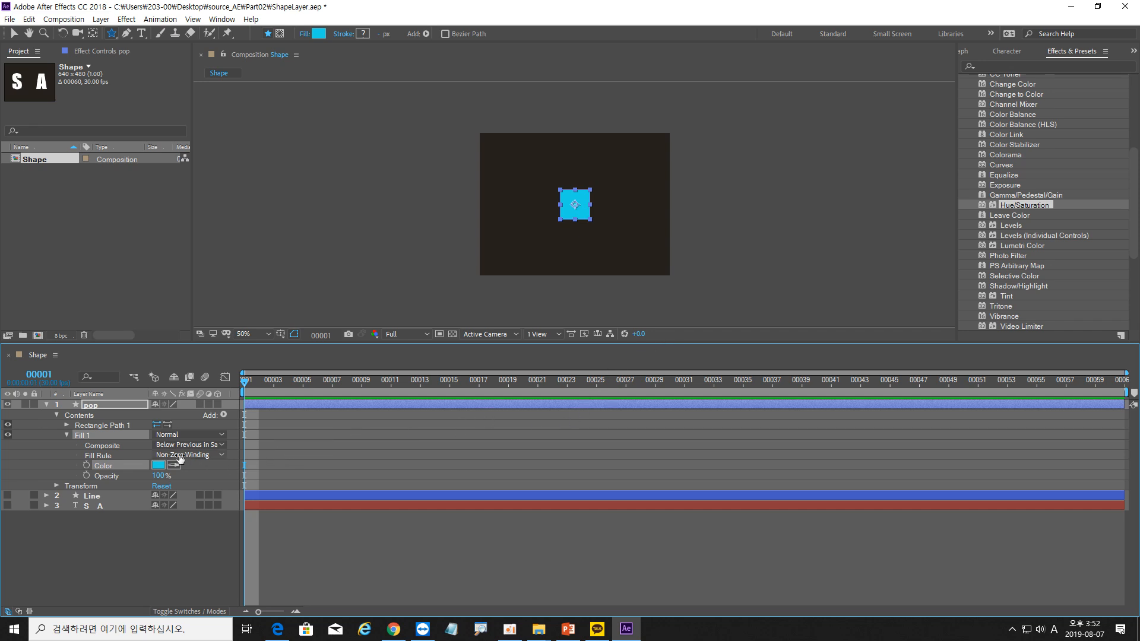
Enable Size and Position keyframes for the rectangle path at frame 1, unlink the size proportions and set Size to 0, 3.
{"action": "left_click", "coordinate": [101, 425]}
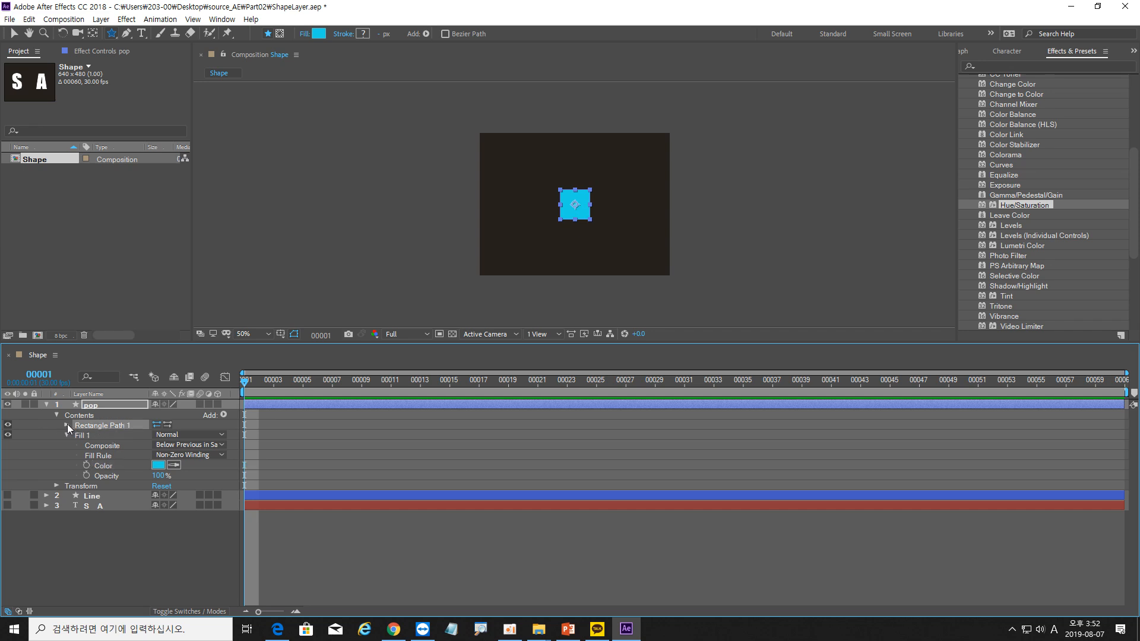
{"action": "left_click", "coordinate": [67, 424]}
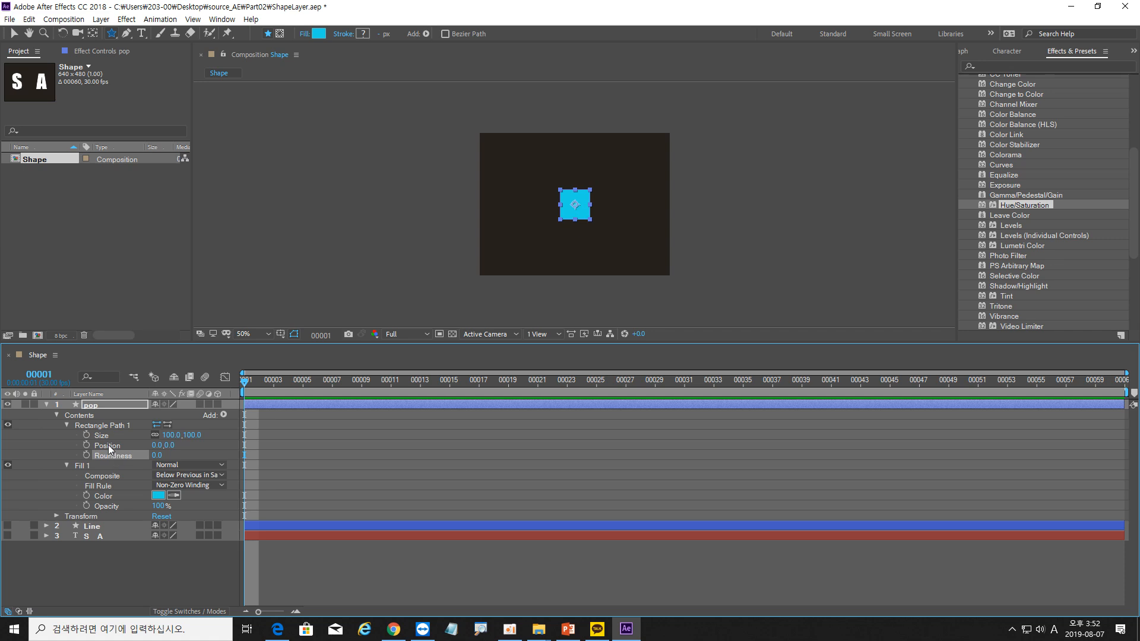
{"action": "left_click", "coordinate": [108, 445]}
{"action": "left_click", "coordinate": [86, 435]}
{"action": "left_click", "coordinate": [86, 445]}
{"action": "left_click", "coordinate": [168, 434]}
{"action": "type", "text": "0"}
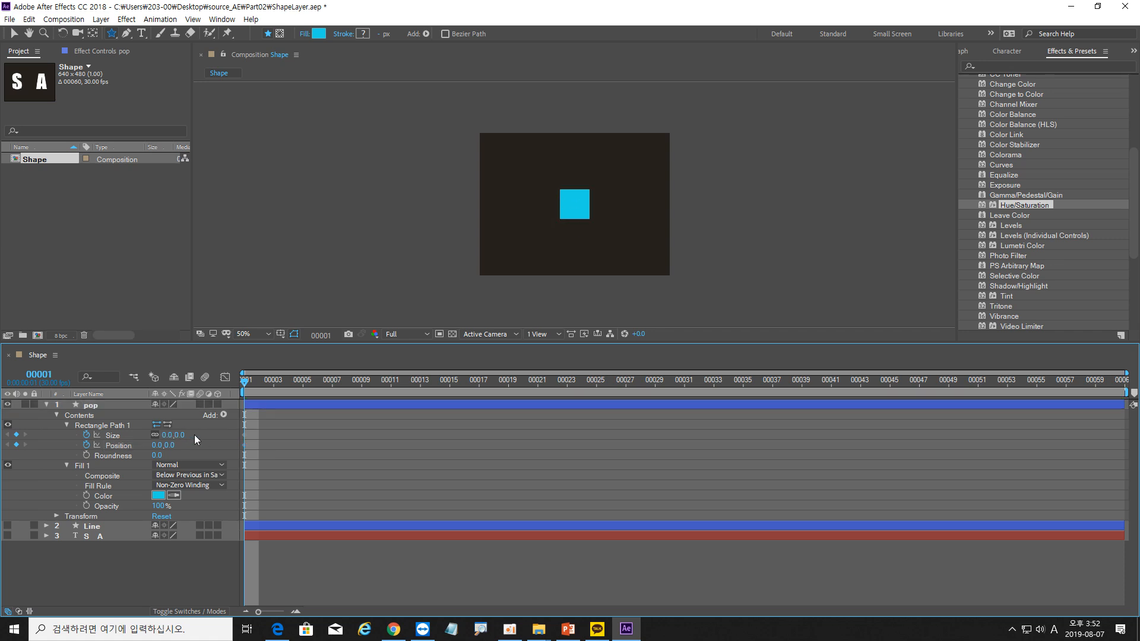
{"action": "key", "text": "Tab"}
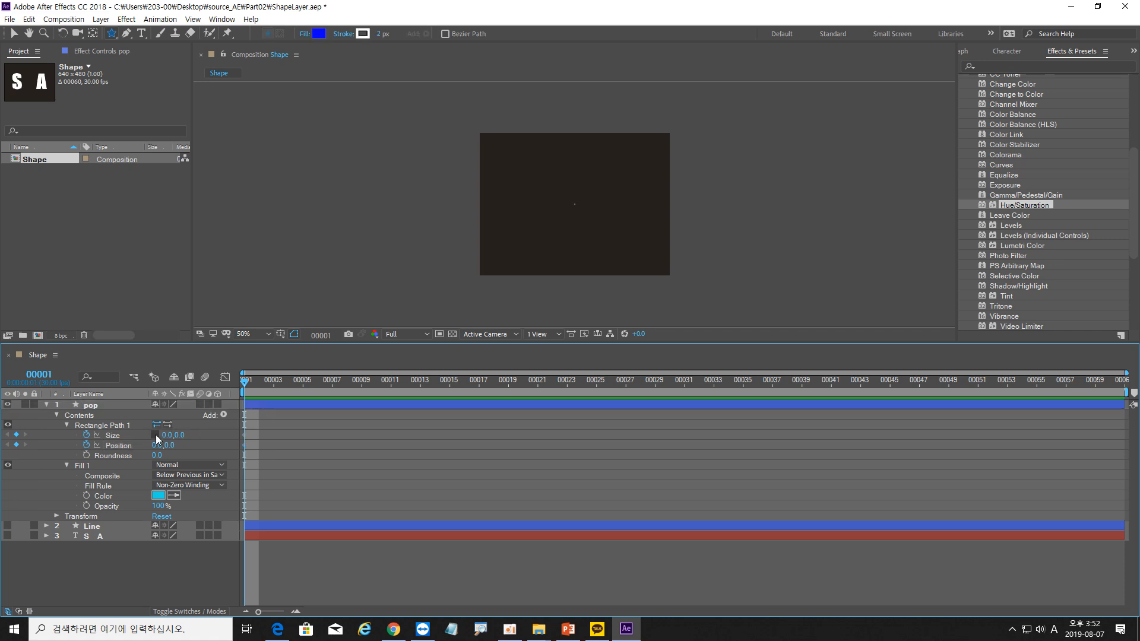
{"action": "type", "text": "3"}
At frame 15, keyframe the rectangle path's Size at 0, 0 and its Position at -240, 0.
{"action": "left_click_drag", "start_coordinate": [245, 380], "coordinate": [446, 380]}
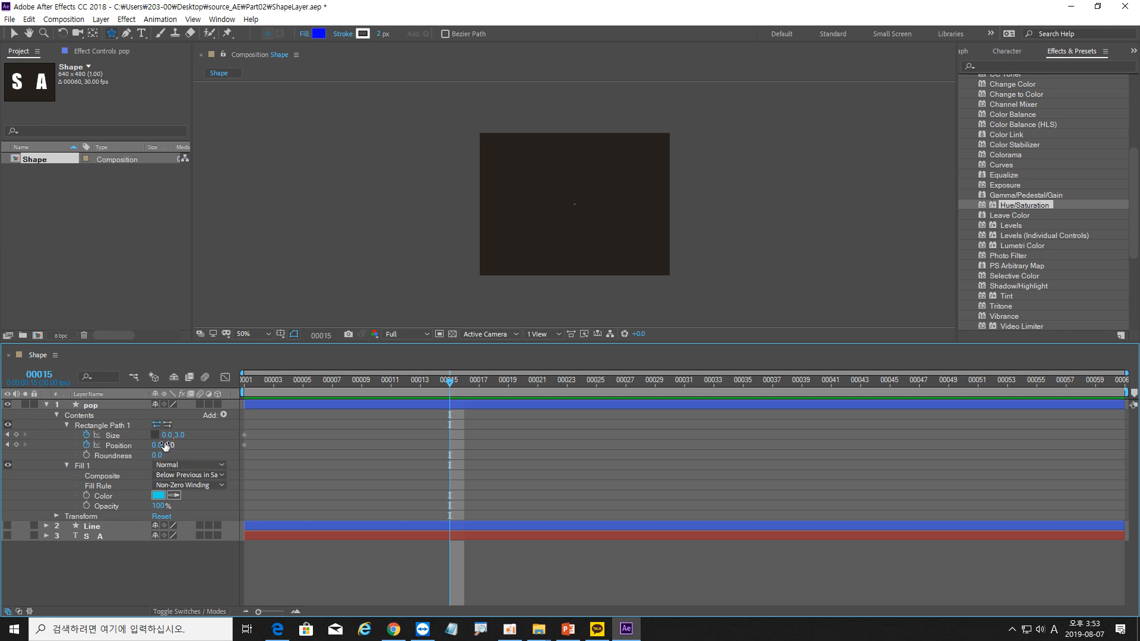
{"action": "left_click", "coordinate": [181, 435]}
{"action": "type", "text": "0"}
{"action": "key", "text": "Return"}
{"action": "left_click_drag", "start_coordinate": [155, 445], "coordinate": [20, 449]}
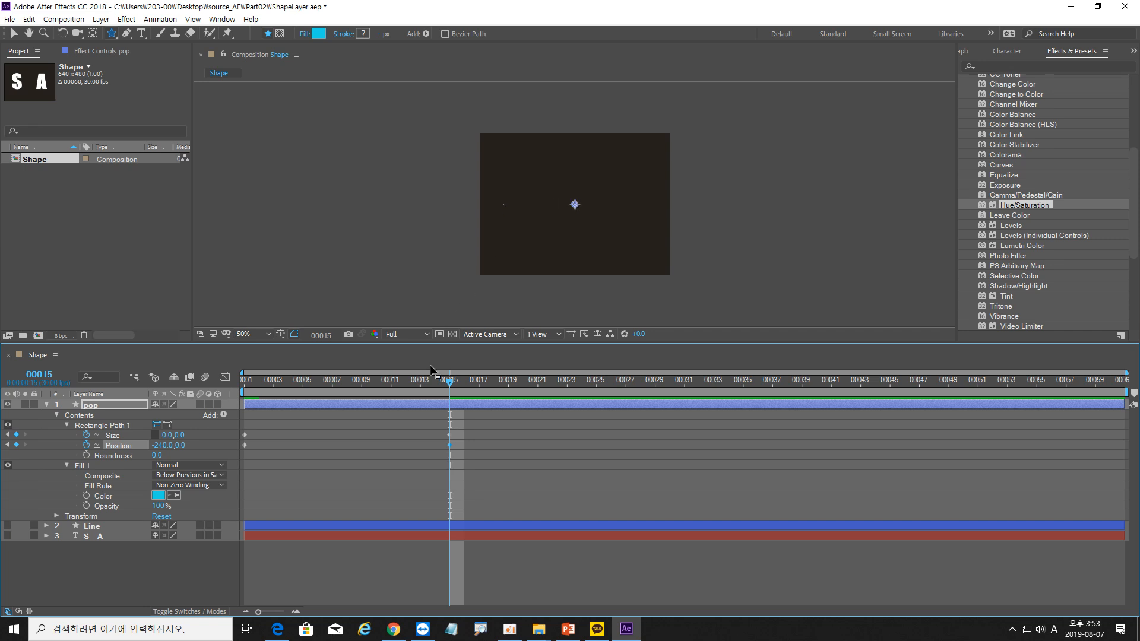
At frame 12, keyframe the rectangle path's Size at 80, 3.
{"action": "left_click_drag", "start_coordinate": [397, 379], "coordinate": [404, 385]}
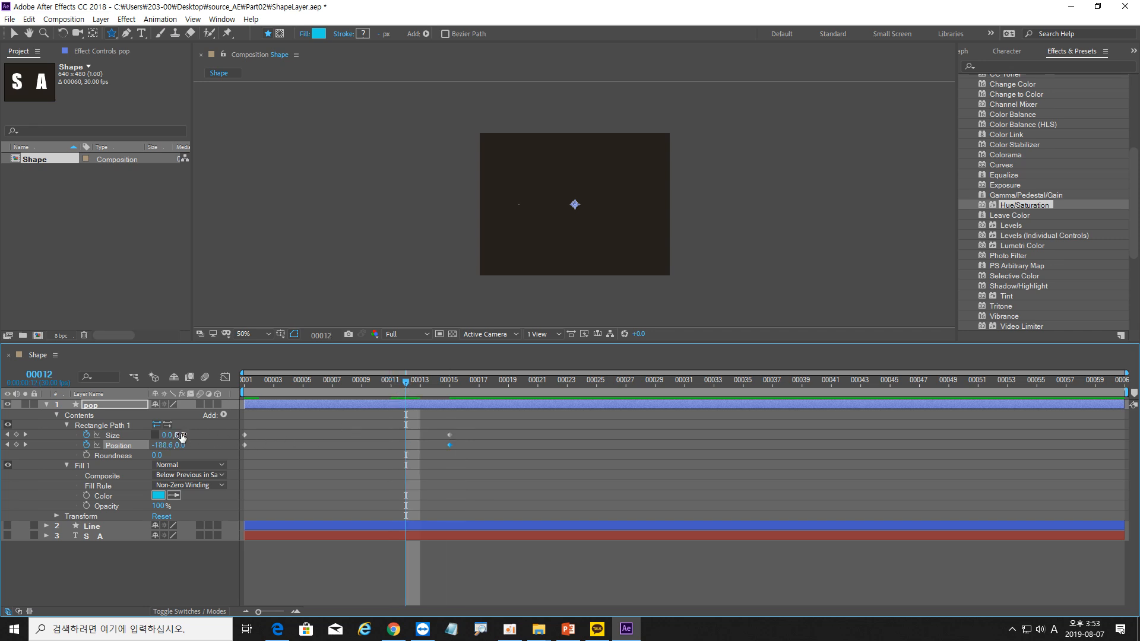
{"action": "left_click", "coordinate": [168, 435]}
{"action": "type", "text": "80"}
{"action": "left_click", "coordinate": [210, 441]}
{"action": "left_click", "coordinate": [186, 436]}
{"action": "type", "text": "3"}
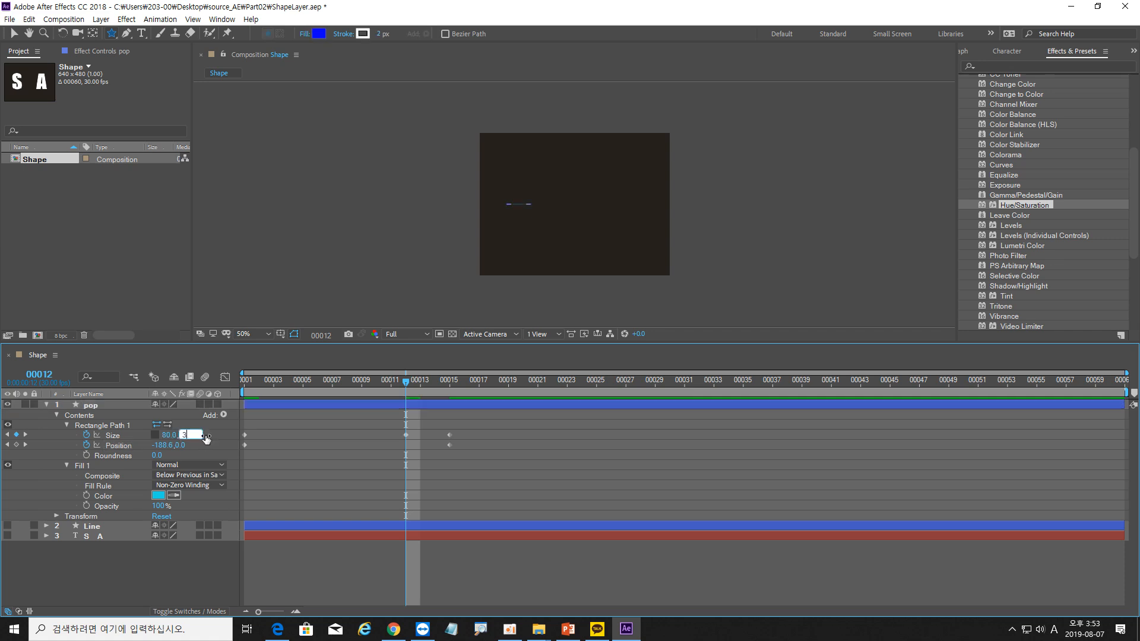
Preview the line animation from frame 1 and return the playhead to the start.
{"action": "left_click_drag", "start_coordinate": [406, 383], "coordinate": [226, 384]}
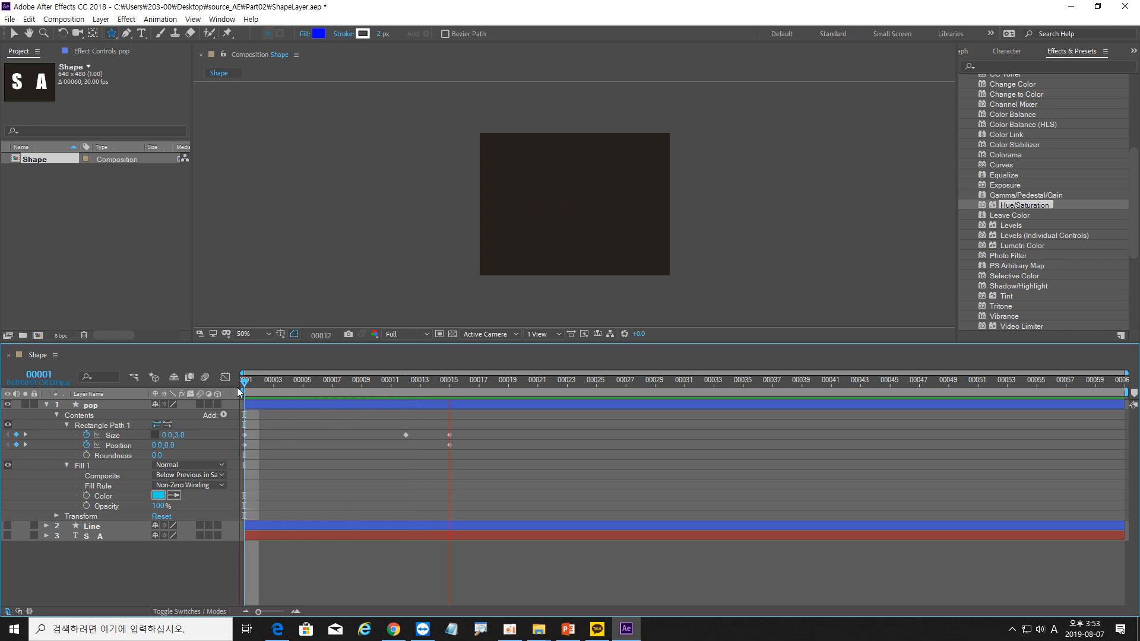
{"action": "key", "text": "space"}
{"action": "left_click_drag", "start_coordinate": [462, 385], "coordinate": [221, 385]}
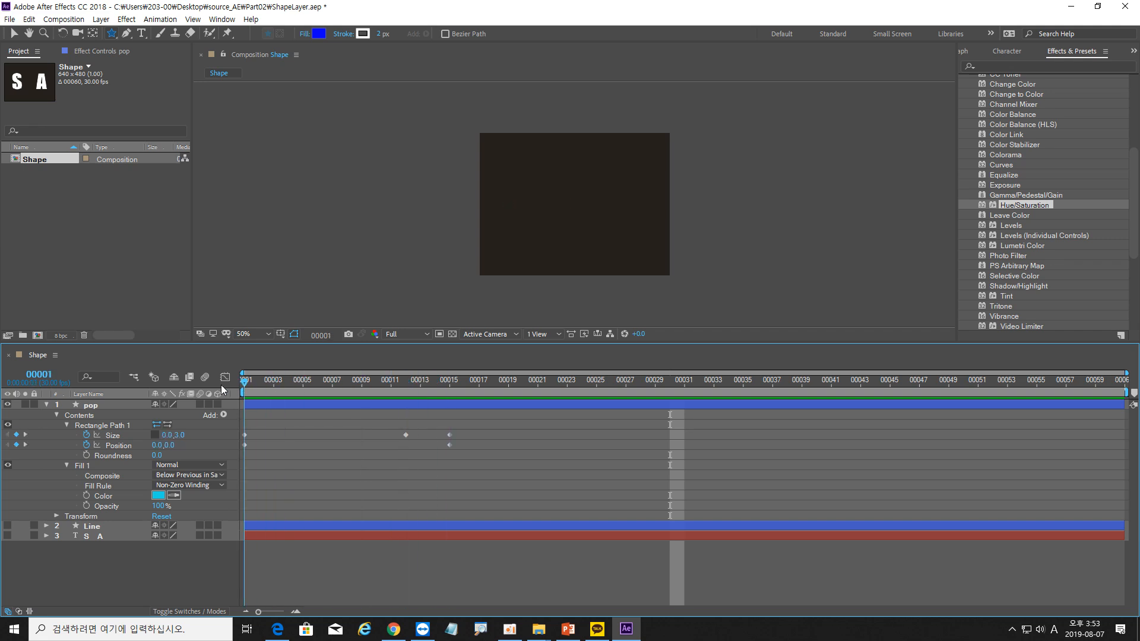
Add a Repeater to the pop layer's contents and set it to 12 copies.
{"action": "left_click", "coordinate": [56, 415]}
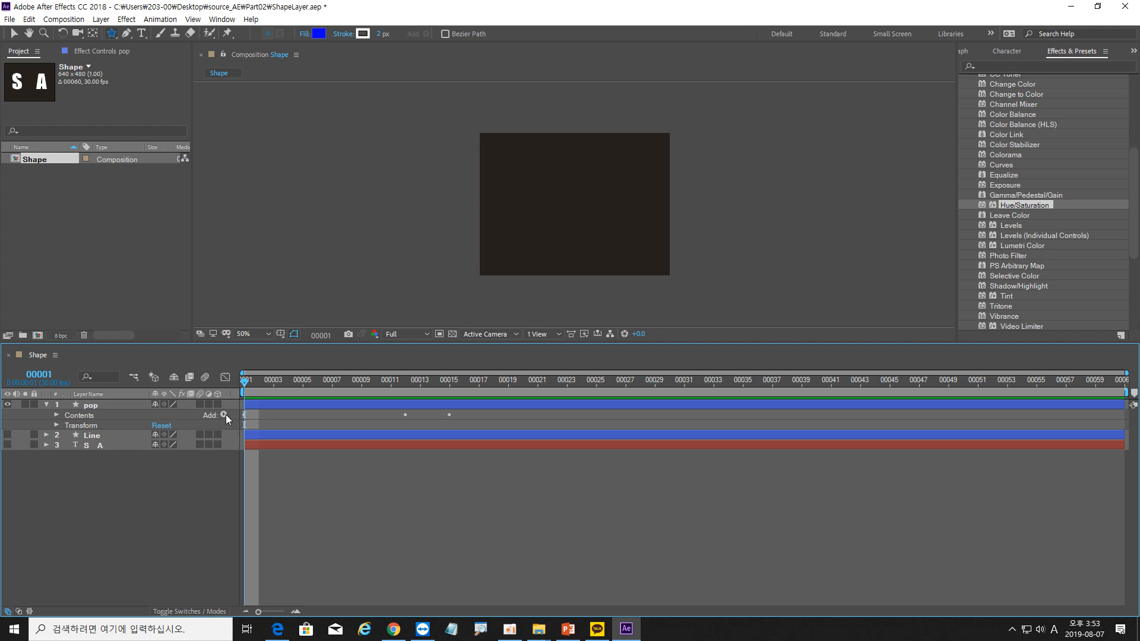
{"action": "left_click", "coordinate": [224, 414]}
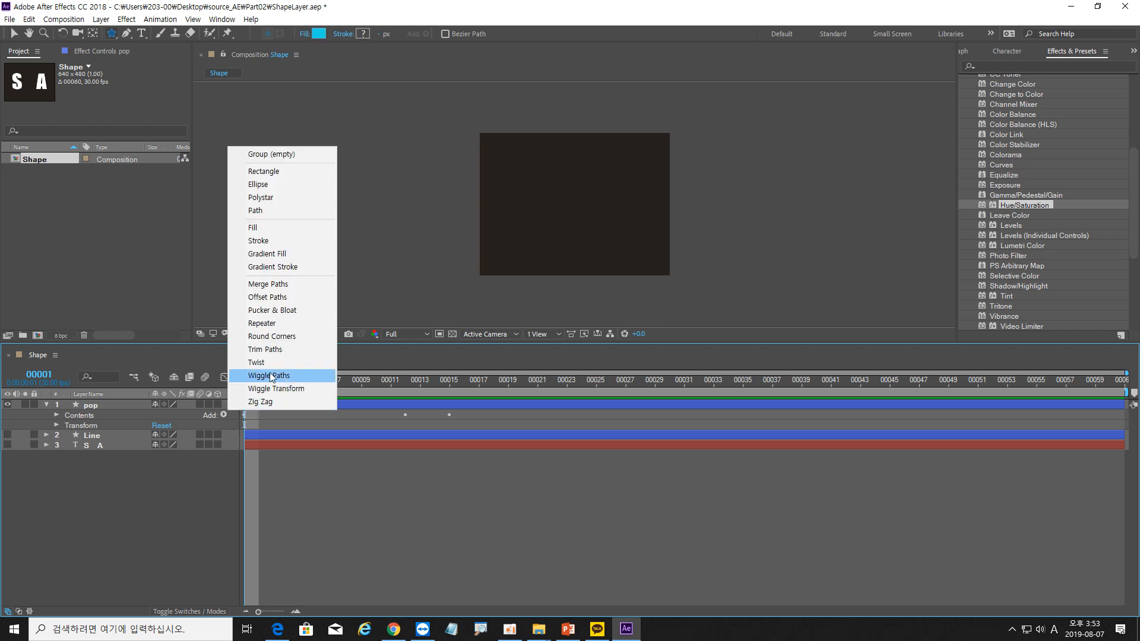
{"action": "left_click", "coordinate": [262, 323]}
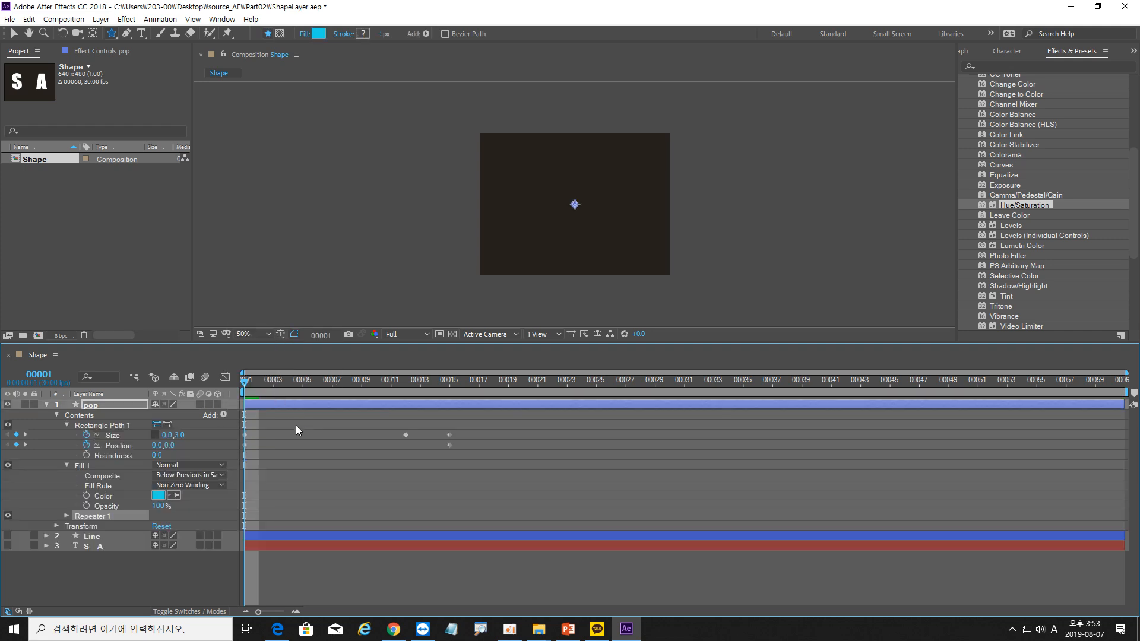
{"action": "left_click_drag", "start_coordinate": [344, 380], "coordinate": [400, 379]}
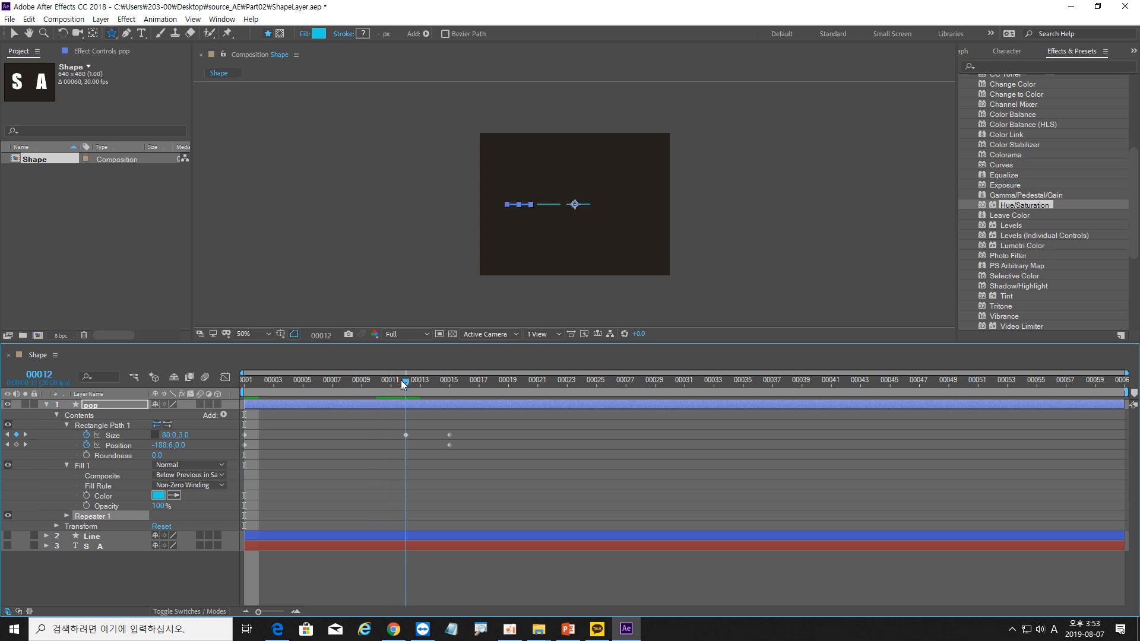
{"action": "left_click", "coordinate": [66, 516]}
{"action": "left_click", "coordinate": [160, 526]}
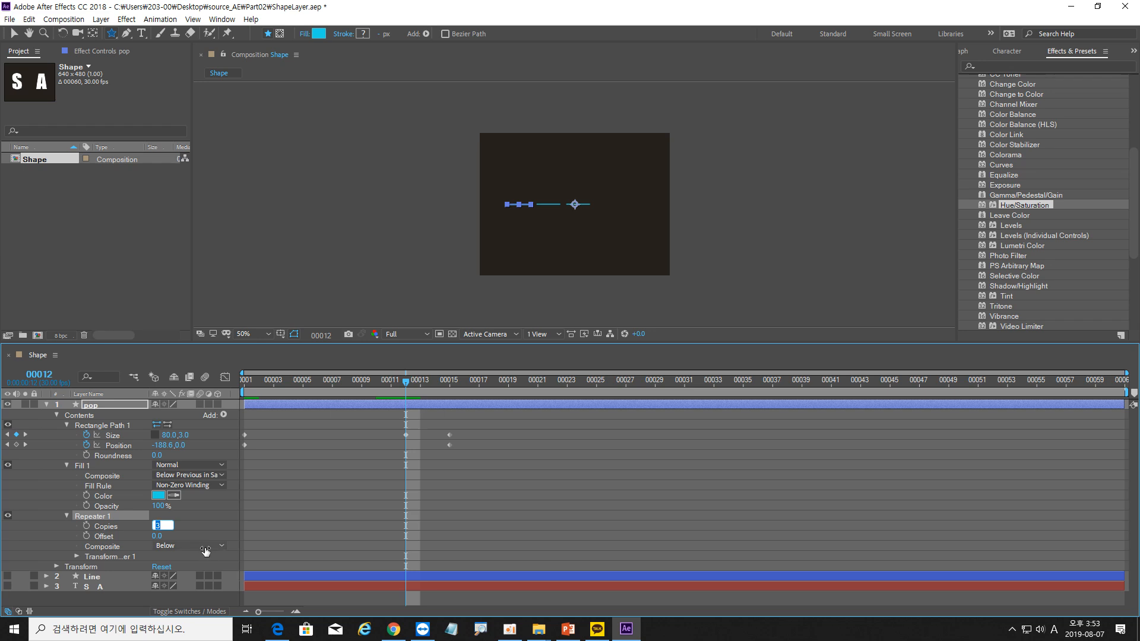
{"action": "type", "text": "12"}
{"action": "left_click", "coordinate": [212, 520]}
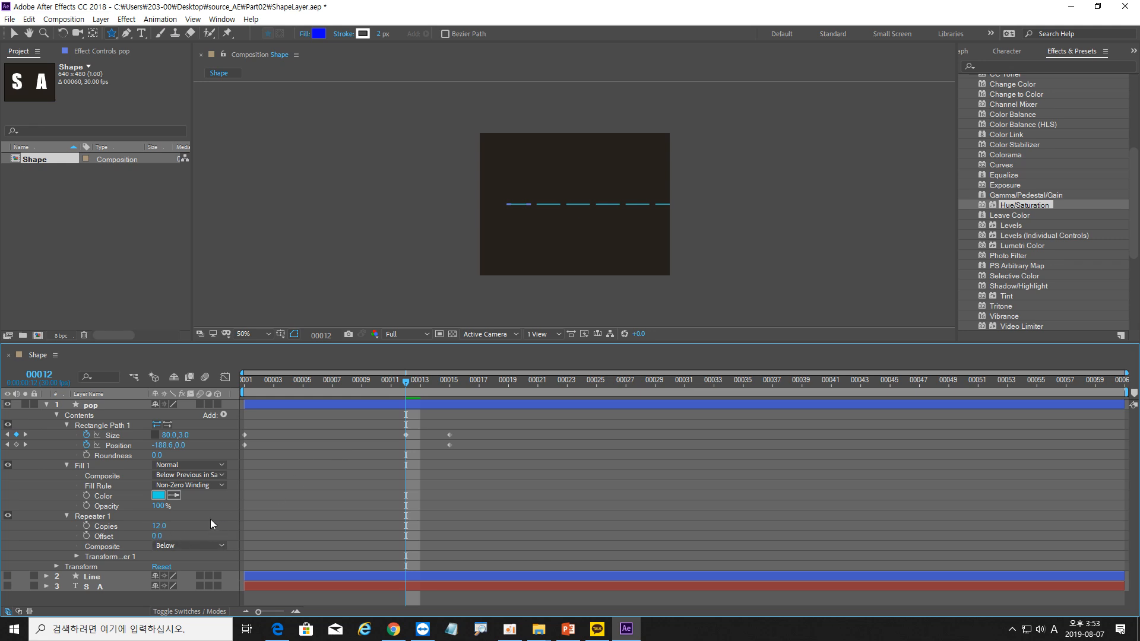
In the repeater's transform settings, set Position to 0, 0 and Rotation to 30°.
{"action": "left_click", "coordinate": [77, 556]}
{"action": "scroll", "coordinate": [193, 496], "scroll_direction": "down", "scroll_amount": 3}
{"action": "left_click", "coordinate": [112, 472]}
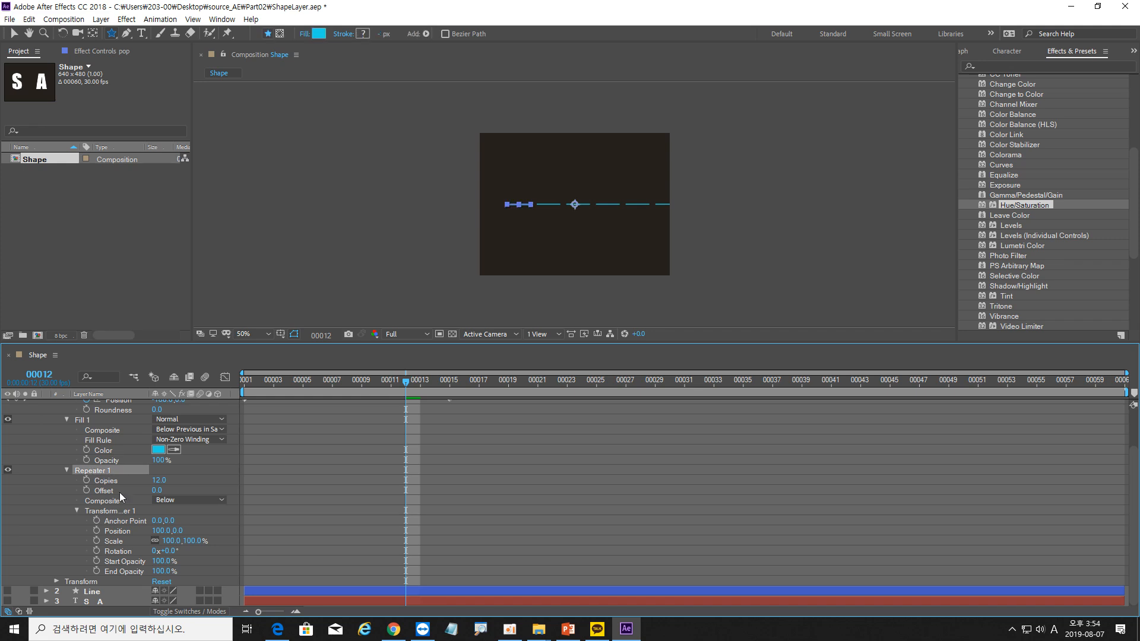
{"action": "left_click", "coordinate": [112, 511]}
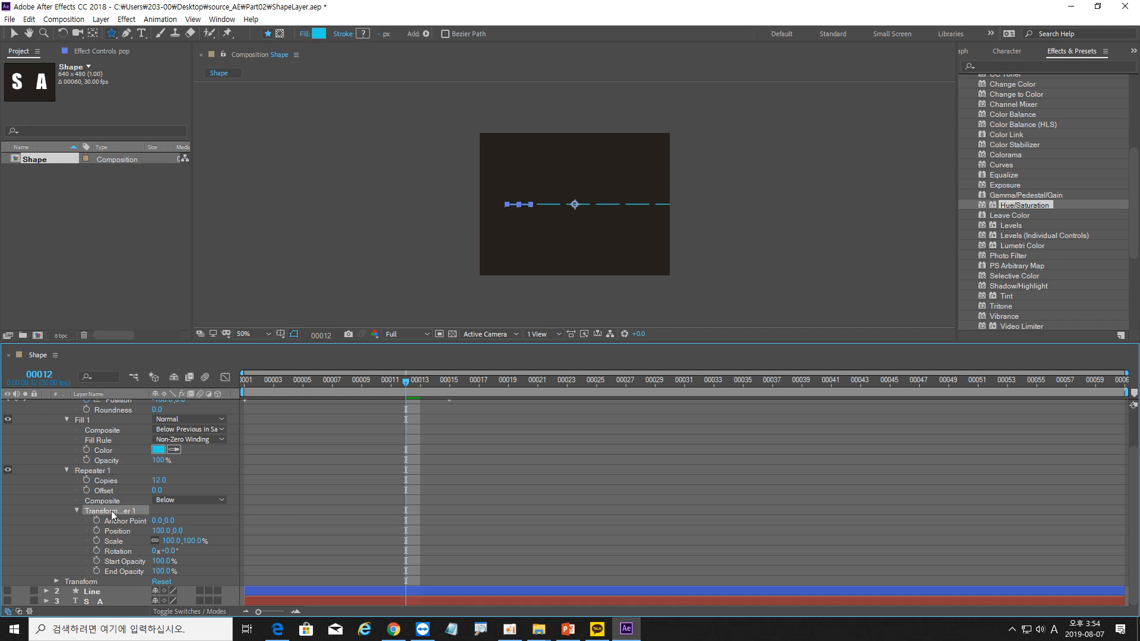
{"action": "left_click", "coordinate": [180, 530]}
{"action": "left_click", "coordinate": [197, 531]}
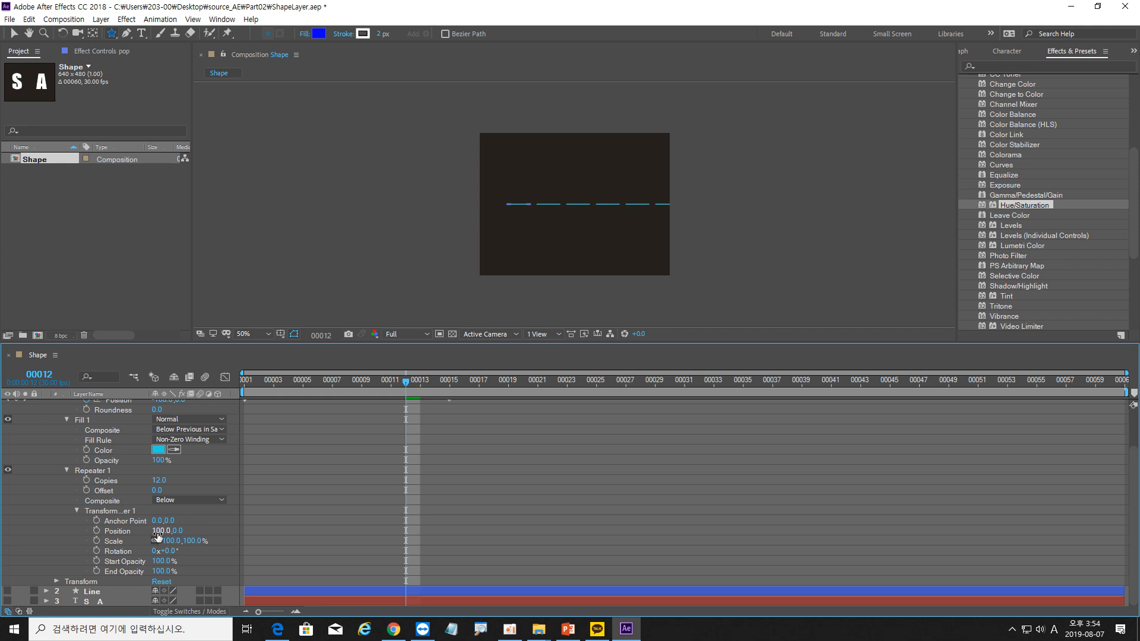
{"action": "left_click", "coordinate": [162, 531]}
{"action": "key", "text": "Return"}
{"action": "left_click", "coordinate": [161, 551]}
{"action": "type", "text": "30"}
Preview the radial burst, check it around frame 7, and return the playhead to frame 1.
{"action": "left_click_drag", "start_coordinate": [396, 381], "coordinate": [228, 382]}
{"action": "key", "text": "space"}
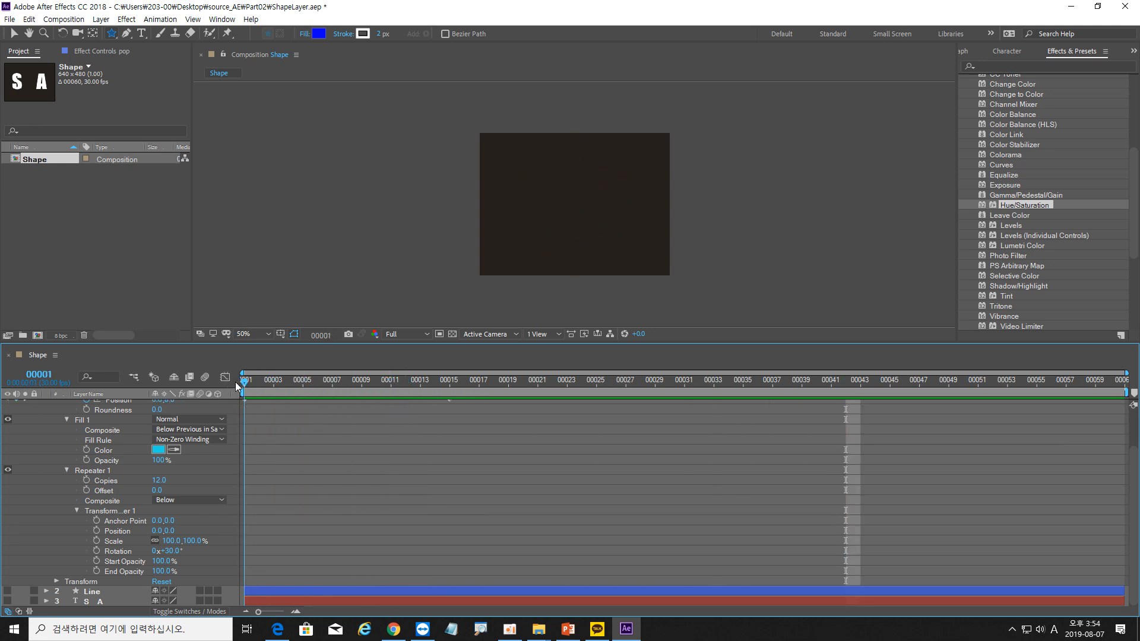
{"action": "mouse_move", "coordinate": [333, 385]}
{"action": "left_mouse_down"}
{"action": "mouse_move", "coordinate": [362, 385]}
{"action": "mouse_move", "coordinate": [333, 387]}
{"action": "left_mouse_up"}
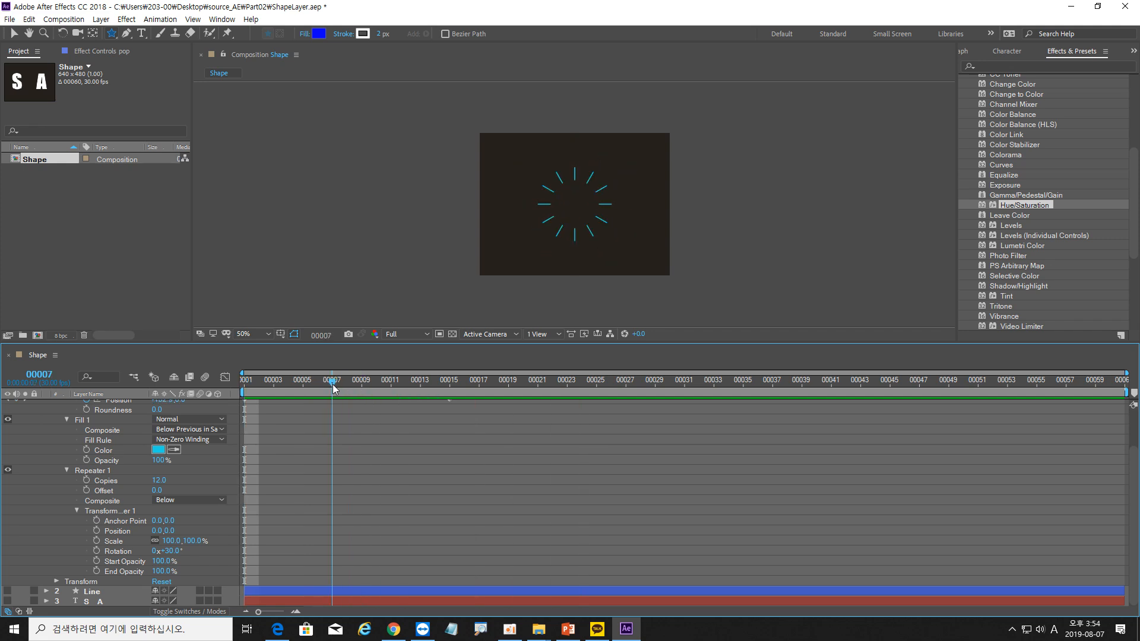
{"action": "left_click_drag", "start_coordinate": [333, 388], "coordinate": [247, 385]}
{"action": "scroll", "coordinate": [113, 408], "scroll_direction": "up", "scroll_amount": 2}
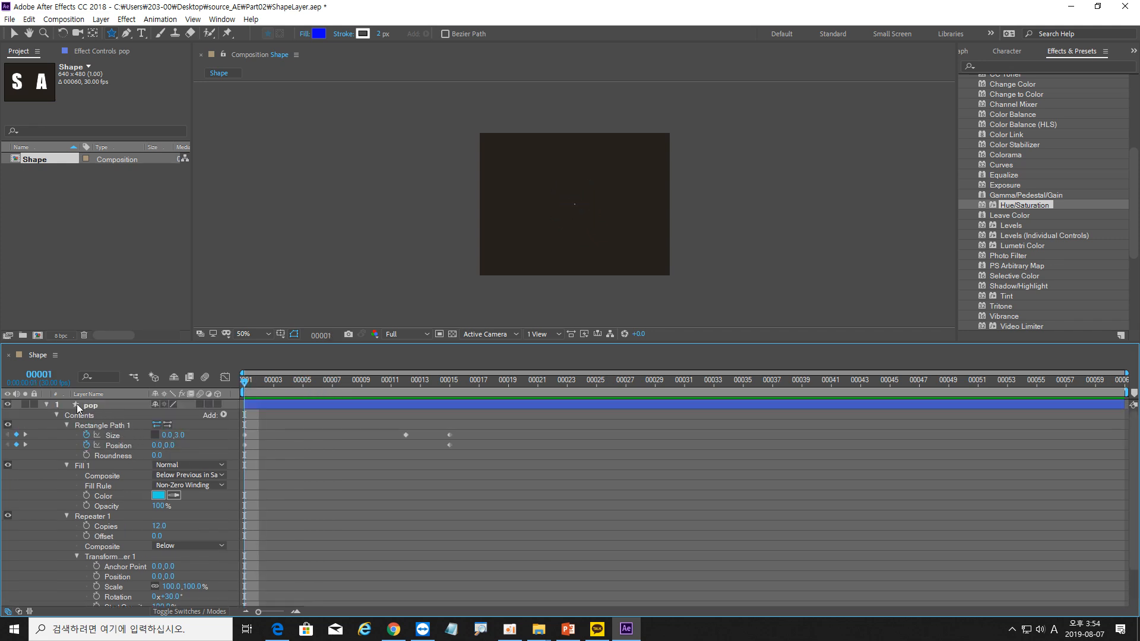
Collapse the pop layer, create a new shape layer and name it square.
{"action": "left_click", "coordinate": [45, 404]}
{"action": "right_click", "coordinate": [169, 463]}
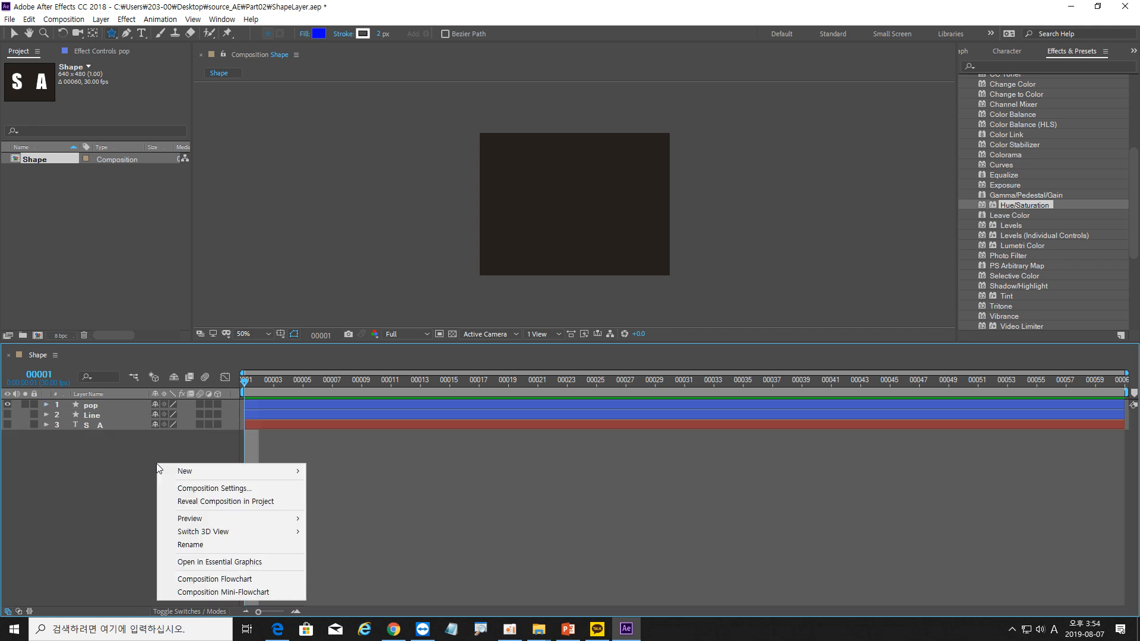
{"action": "mouse_move", "coordinate": [183, 472]}
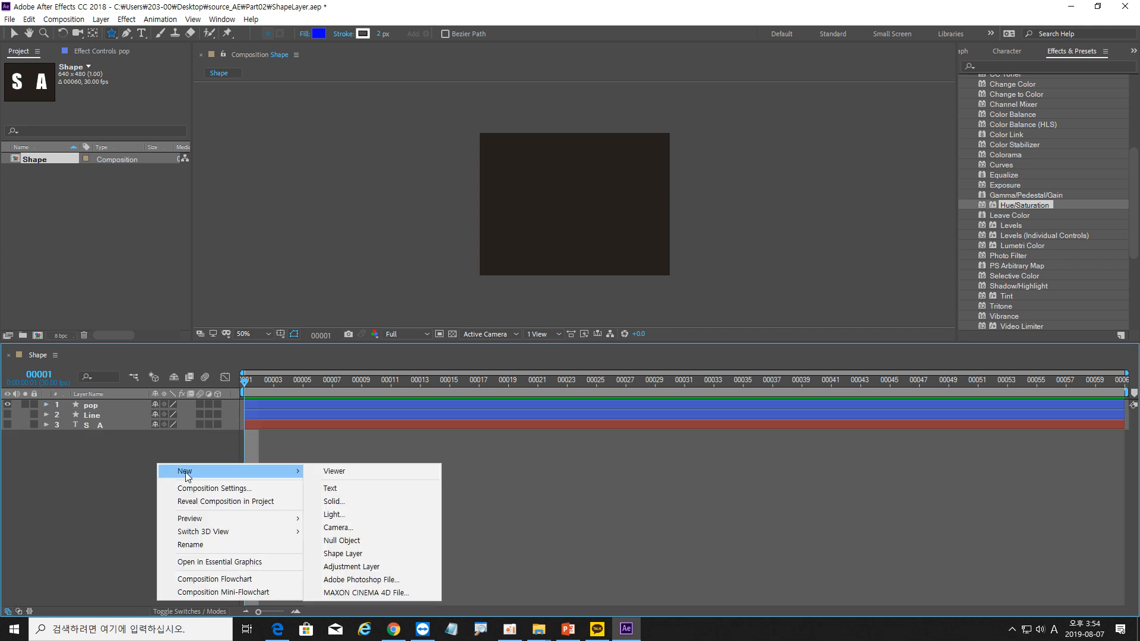
{"action": "left_click", "coordinate": [351, 555]}
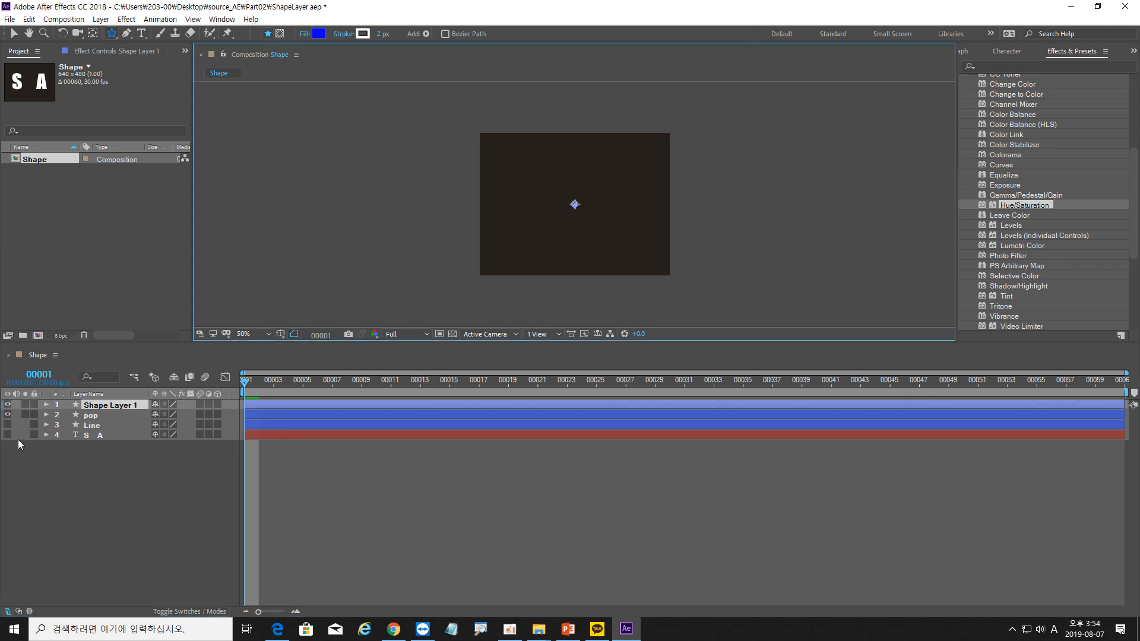
{"action": "left_click", "coordinate": [104, 405]}
{"action": "key", "text": "Return"}
{"action": "type", "text": "s"}
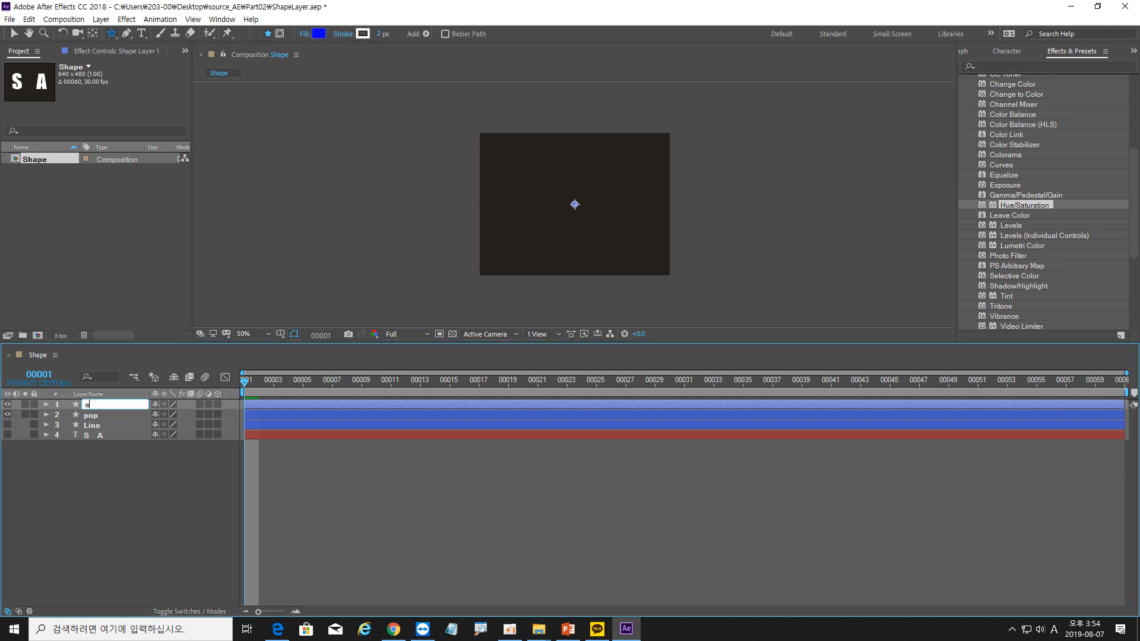
{"action": "type", "text": "quare"}
{"action": "left_click", "coordinate": [165, 493]}
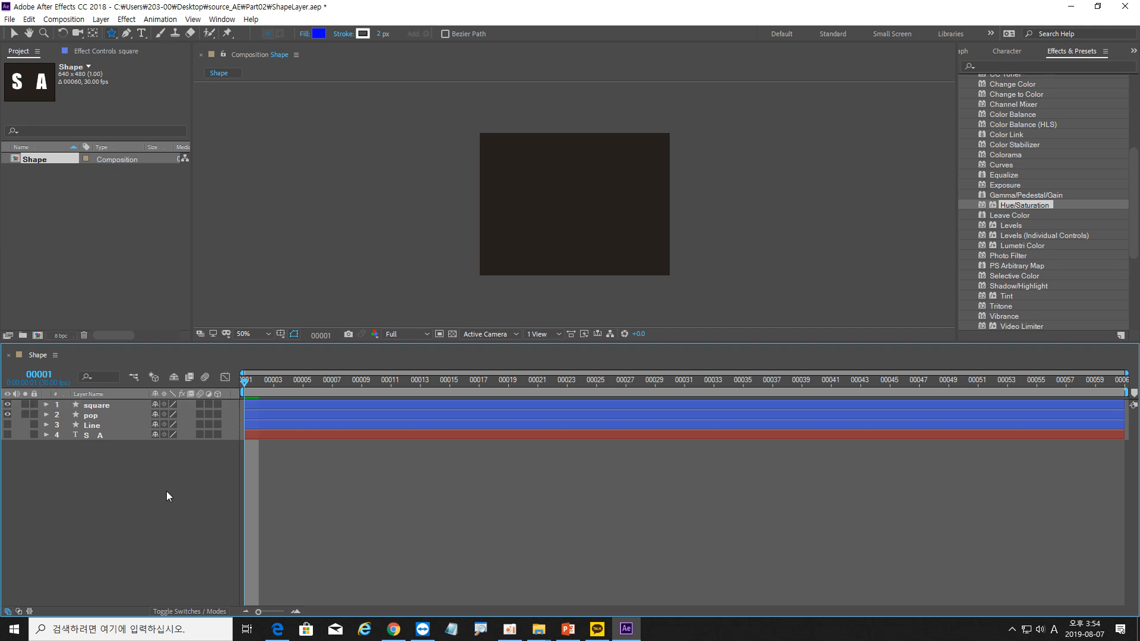
Add an empty group to the contents of the square layer.
{"action": "left_click", "coordinate": [97, 408]}
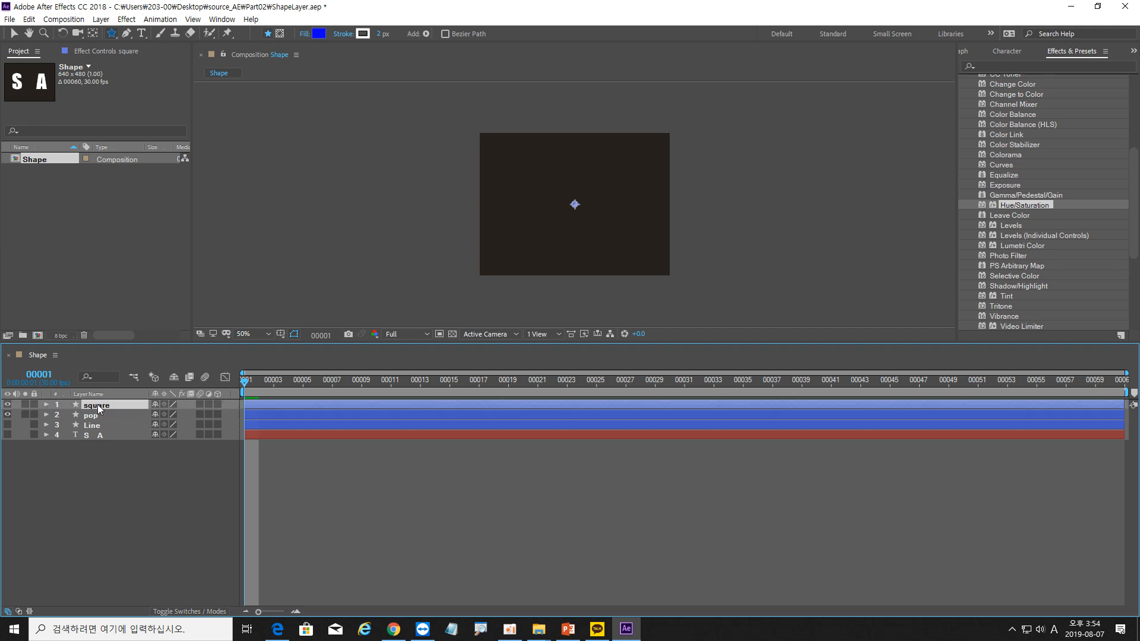
{"action": "left_click", "coordinate": [44, 404]}
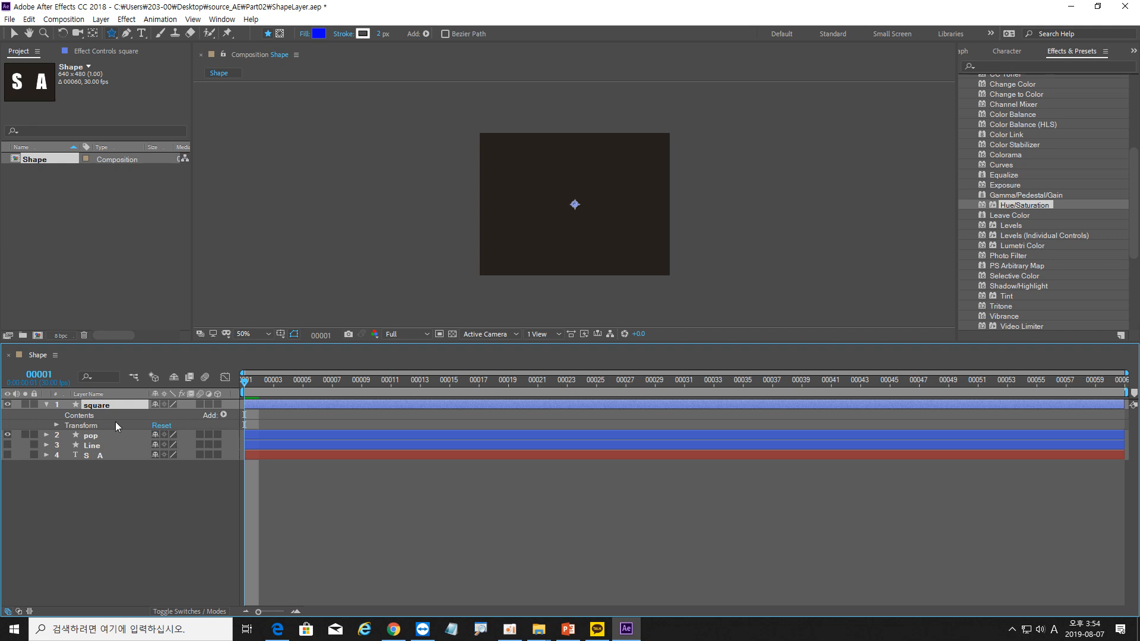
{"action": "left_click", "coordinate": [83, 417]}
{"action": "left_click", "coordinate": [223, 414]}
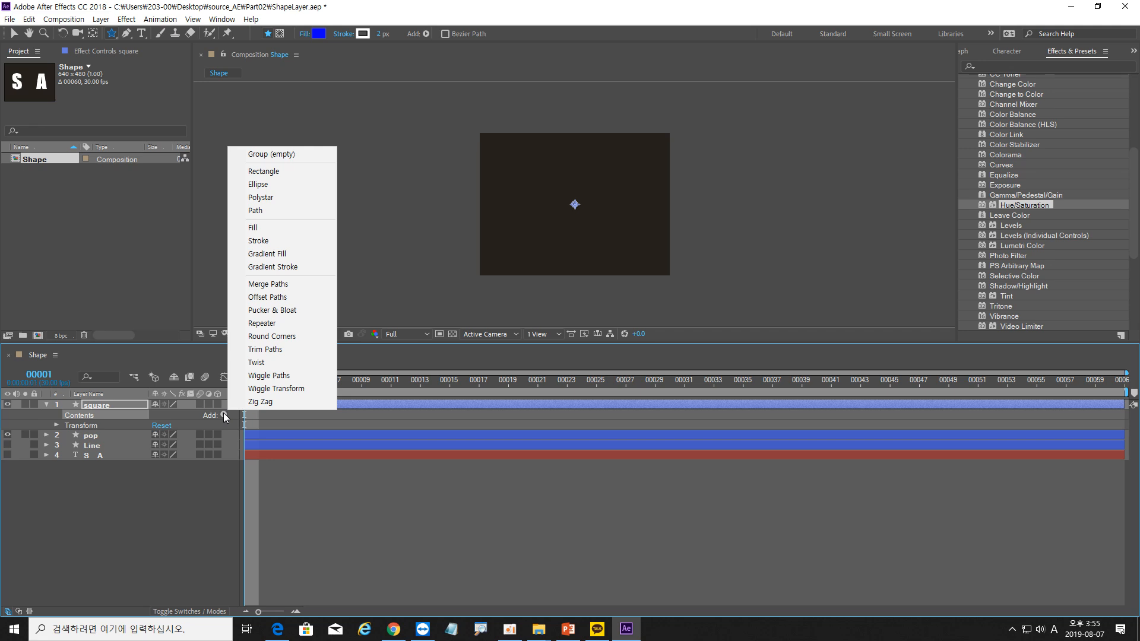
{"action": "left_click", "coordinate": [294, 154]}
{"action": "left_click", "coordinate": [125, 505]}
{"action": "left_click", "coordinate": [98, 425]}
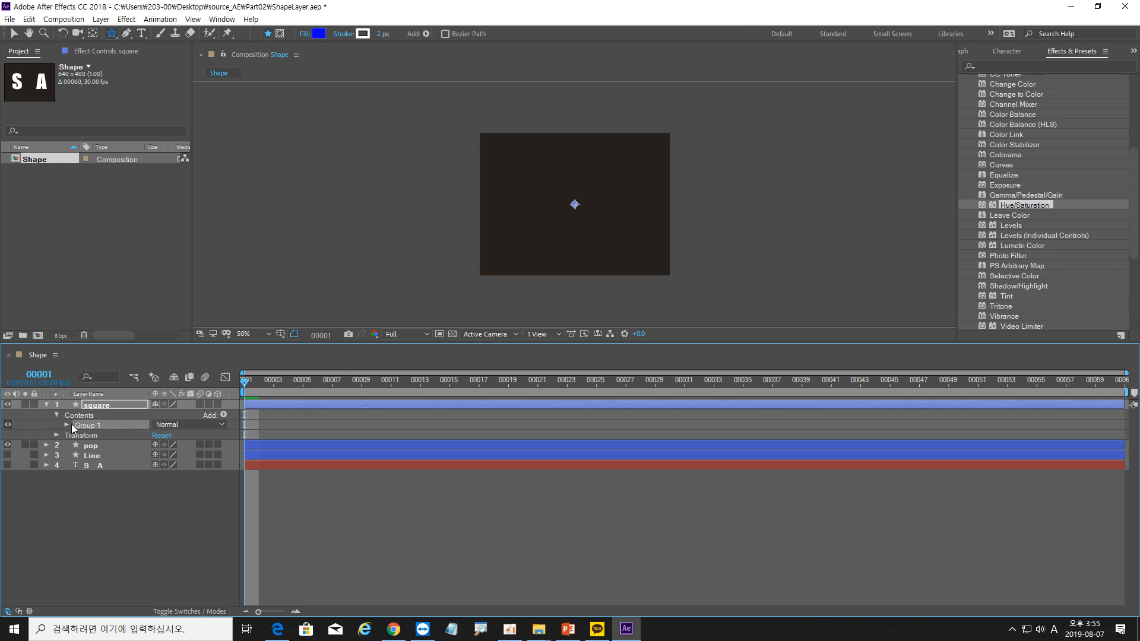
Add a Stroke and a Rectangle path inside the square layer's group, with the rectangle path above the stroke.
{"action": "left_click", "coordinate": [67, 424]}
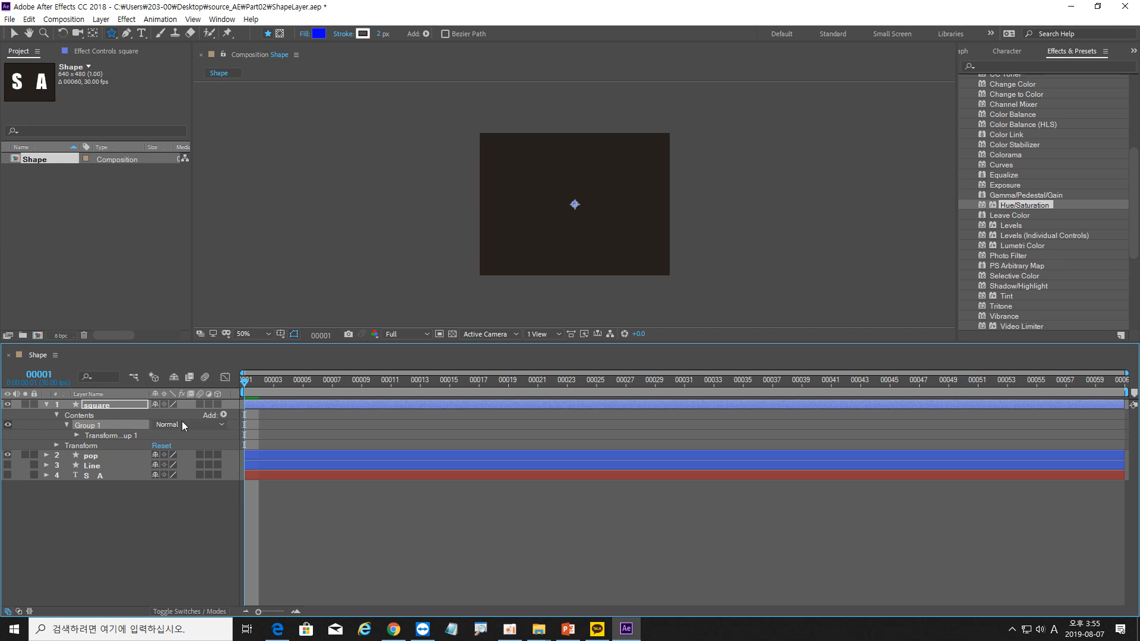
{"action": "left_click", "coordinate": [224, 415]}
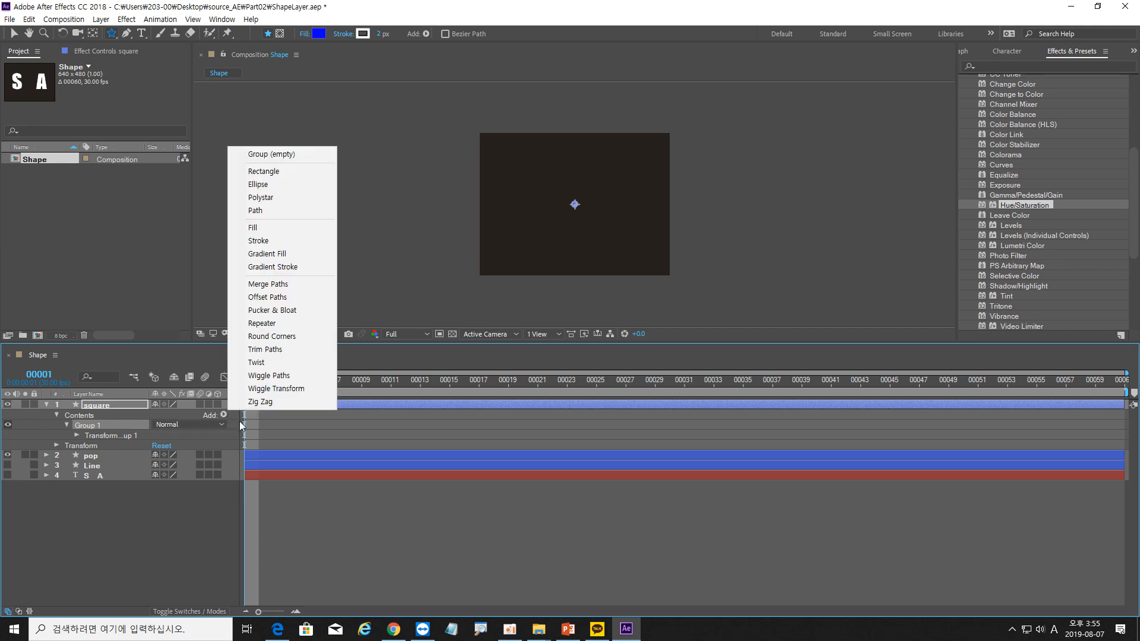
{"action": "left_click", "coordinate": [275, 239]}
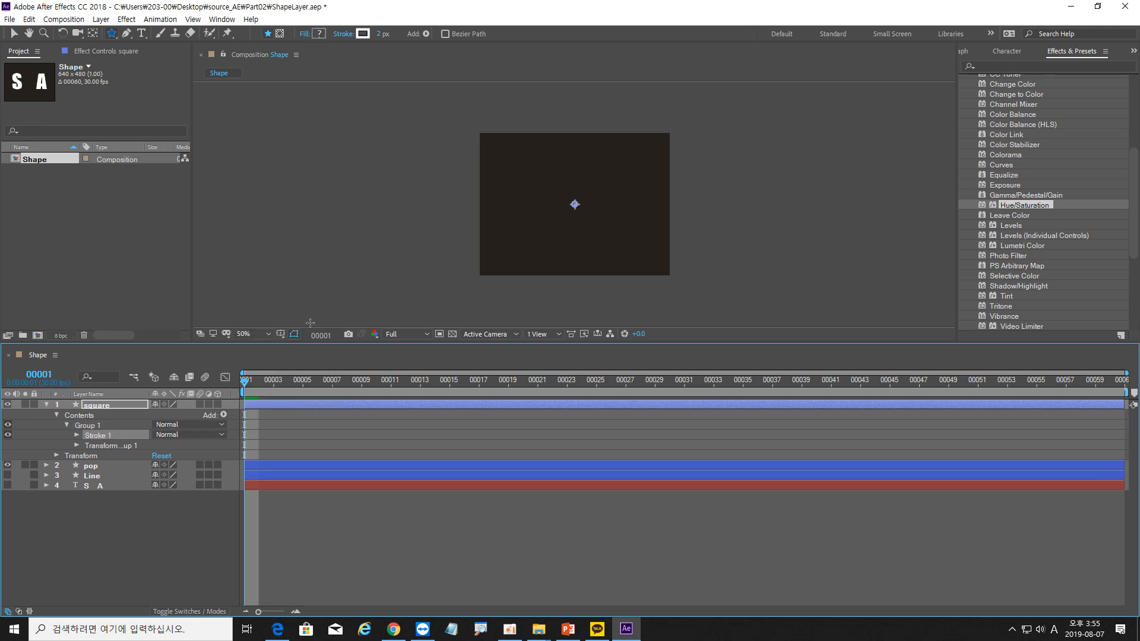
{"action": "left_click", "coordinate": [225, 415]}
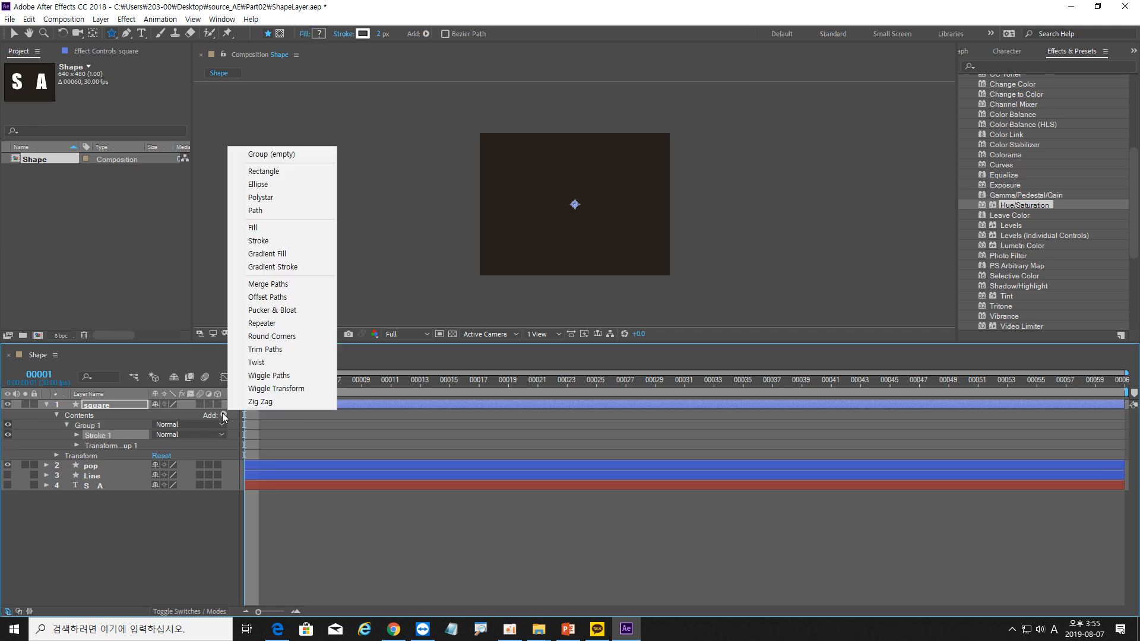
{"action": "left_click", "coordinate": [294, 172]}
{"action": "left_click_drag", "start_coordinate": [105, 445], "coordinate": [108, 435]}
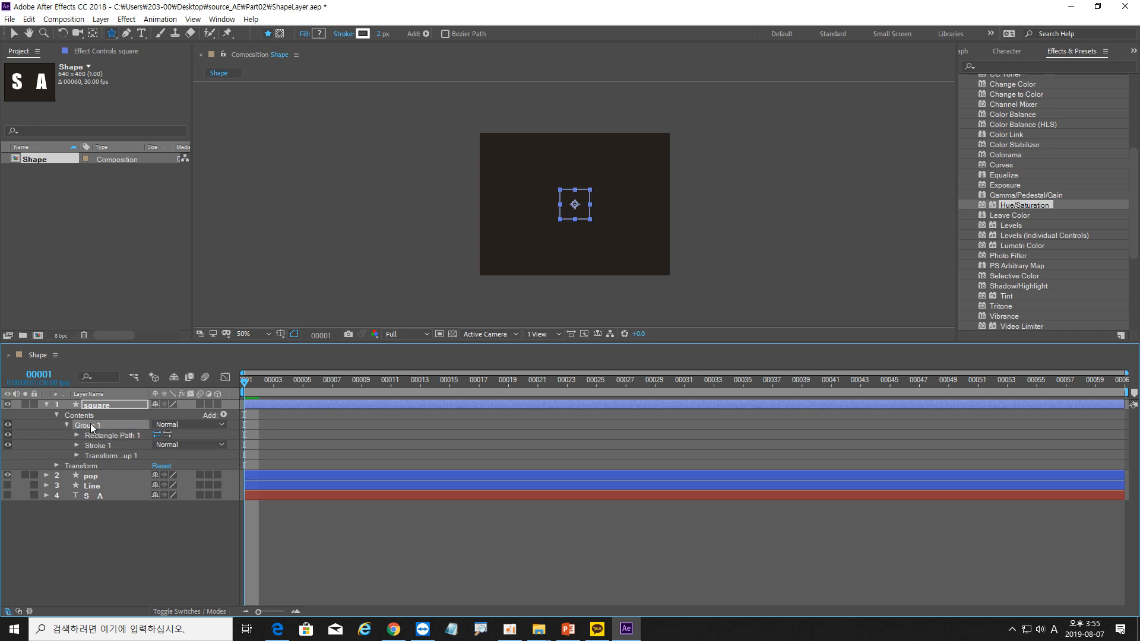
{"action": "left_click", "coordinate": [98, 446]}
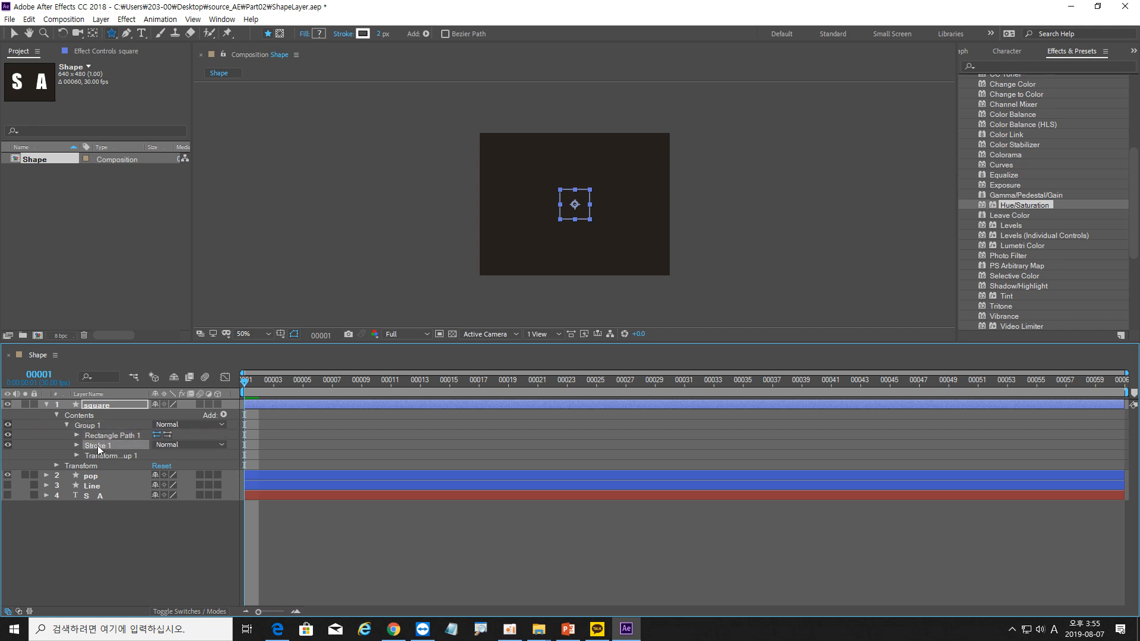
{"action": "left_click", "coordinate": [100, 457]}
{"action": "left_click", "coordinate": [77, 455]}
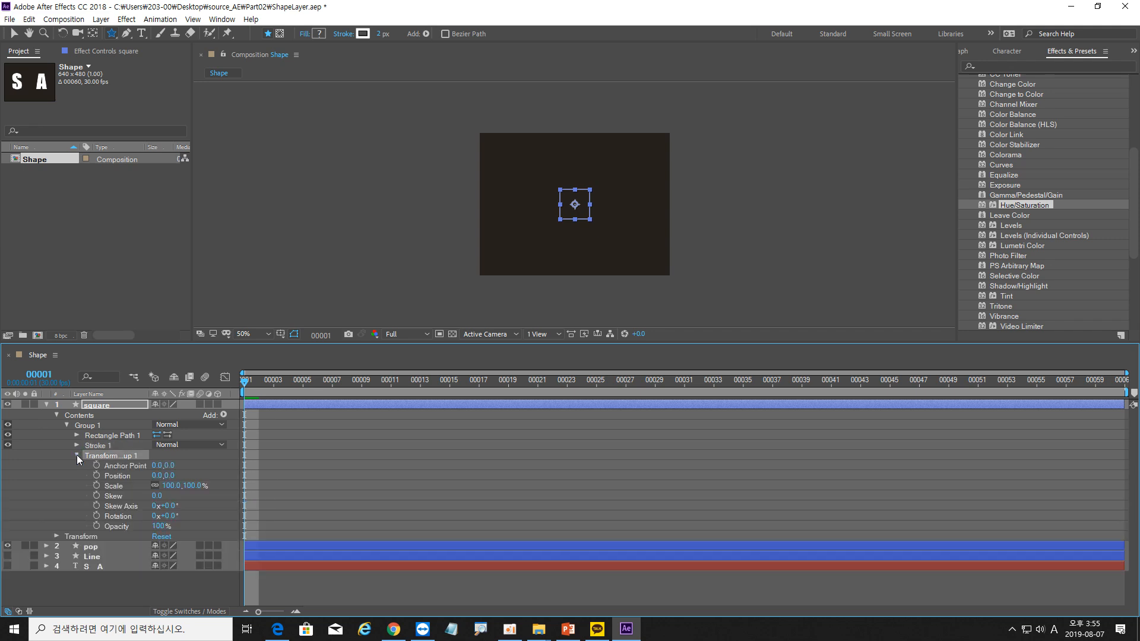
{"action": "left_click", "coordinate": [76, 455]}
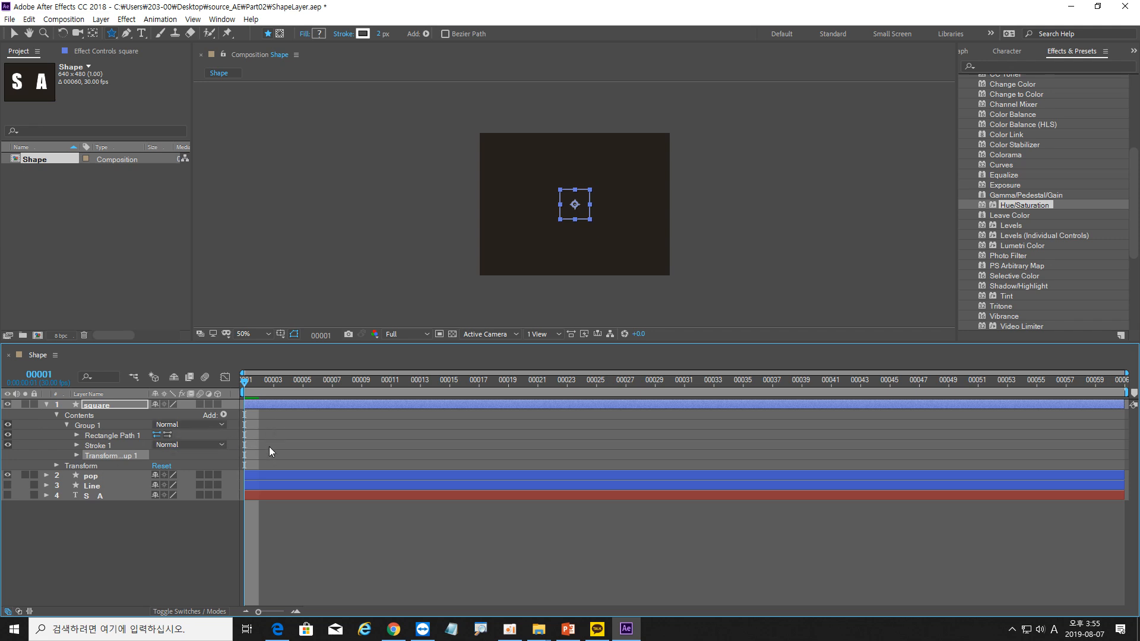
At frame 5, set the square's rectangle path Size to 0, 0 and start keyframing it.
{"action": "left_click_drag", "start_coordinate": [246, 381], "coordinate": [303, 387]}
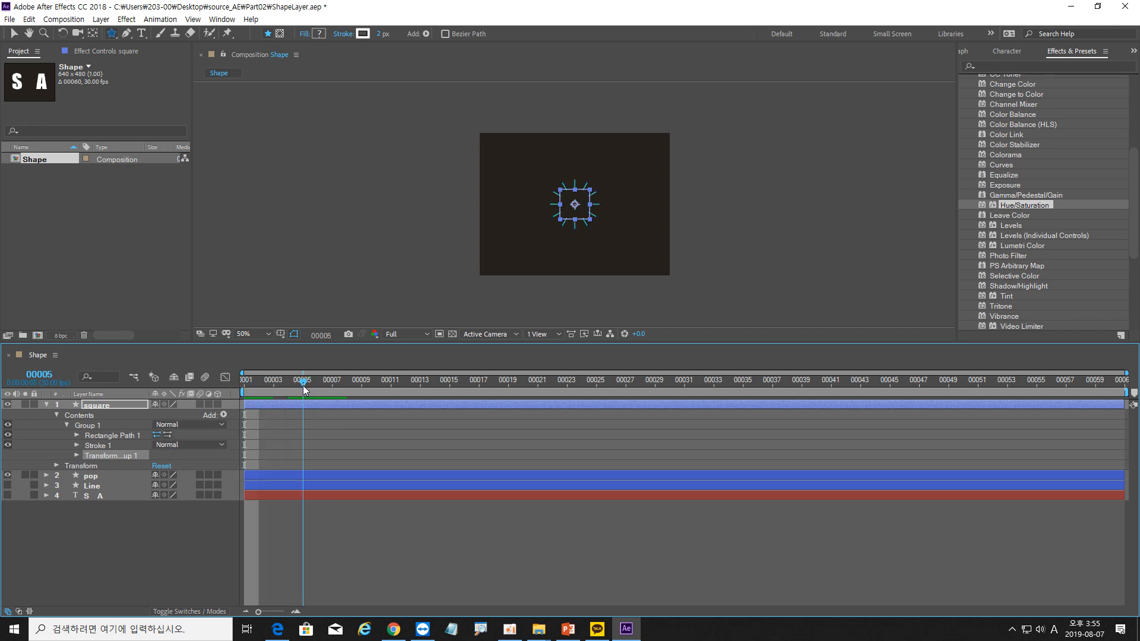
{"action": "left_click", "coordinate": [76, 435]}
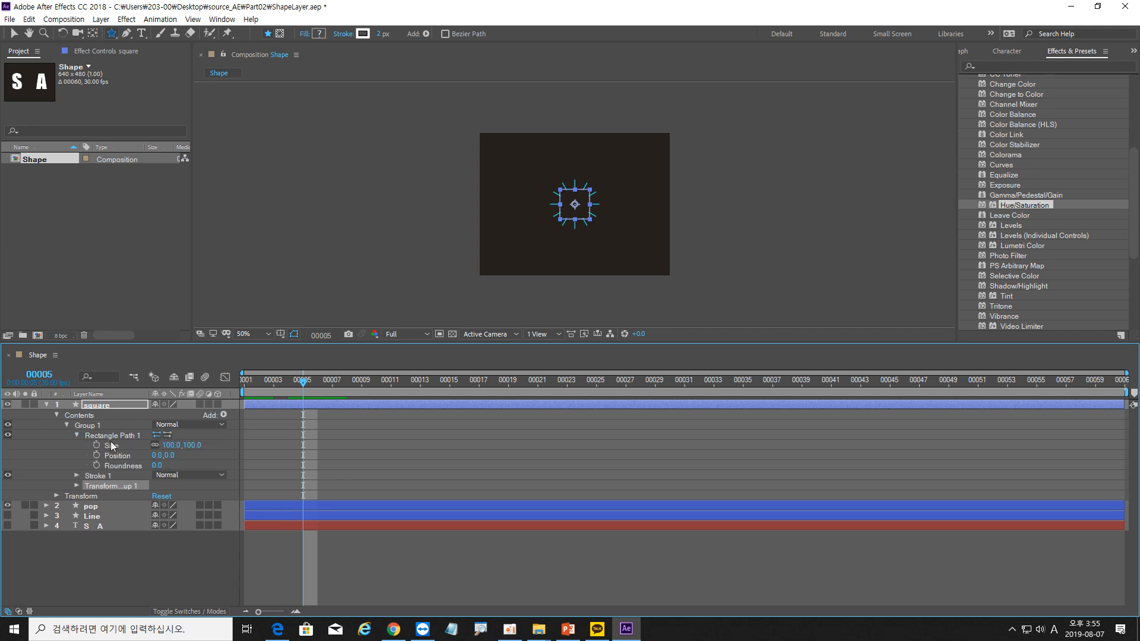
{"action": "left_click", "coordinate": [170, 446]}
{"action": "type", "text": "0"}
{"action": "left_click", "coordinate": [223, 447]}
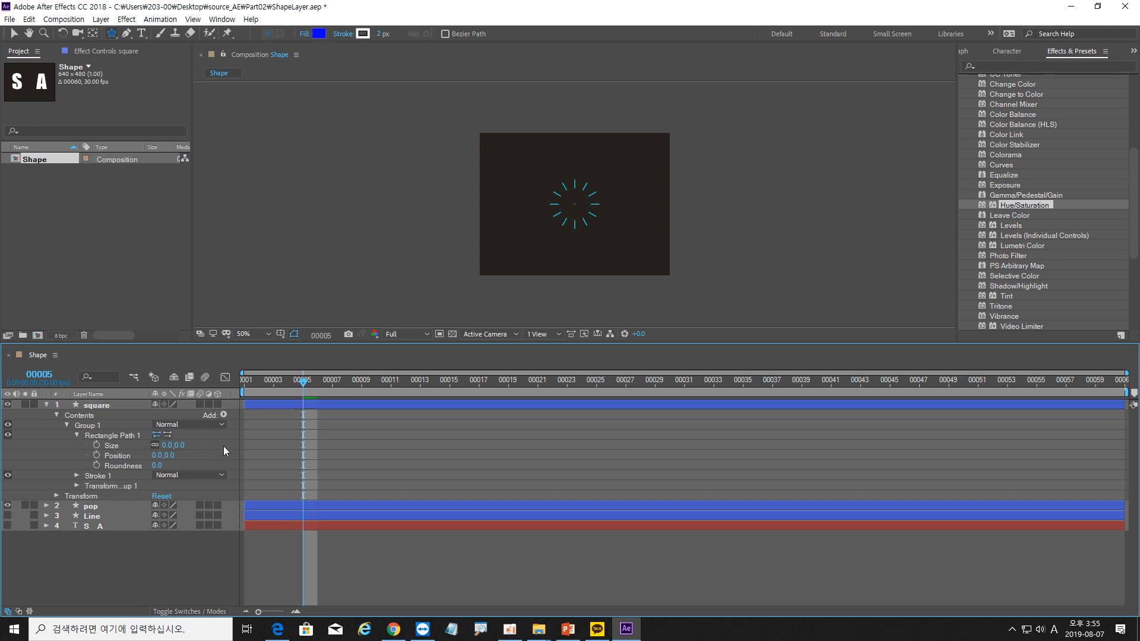
{"action": "left_click", "coordinate": [97, 445]}
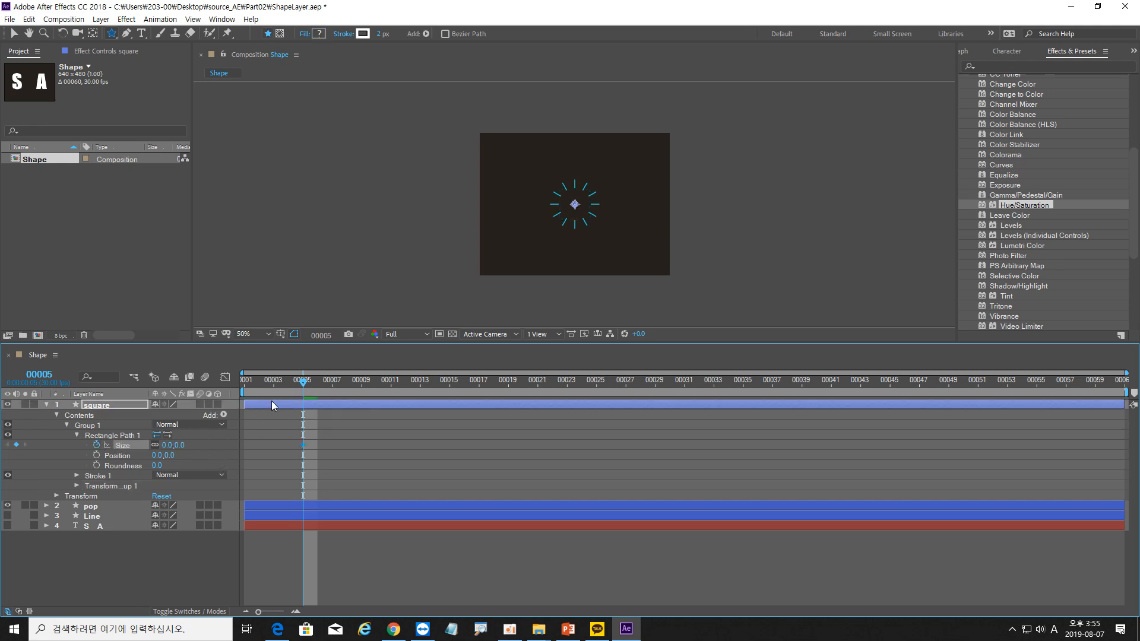
At frame 15, set the rectangle path Size to 100, 100.
{"action": "left_click_drag", "start_coordinate": [307, 381], "coordinate": [449, 386]}
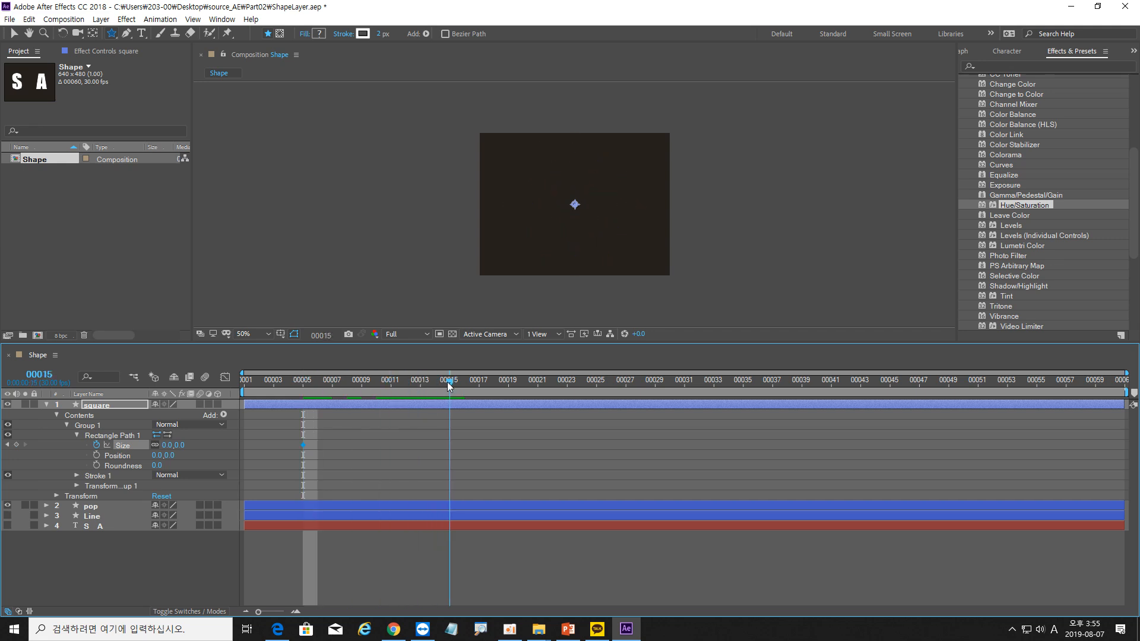
{"action": "left_click", "coordinate": [167, 444]}
{"action": "type", "text": "100"}
{"action": "left_click", "coordinate": [230, 440]}
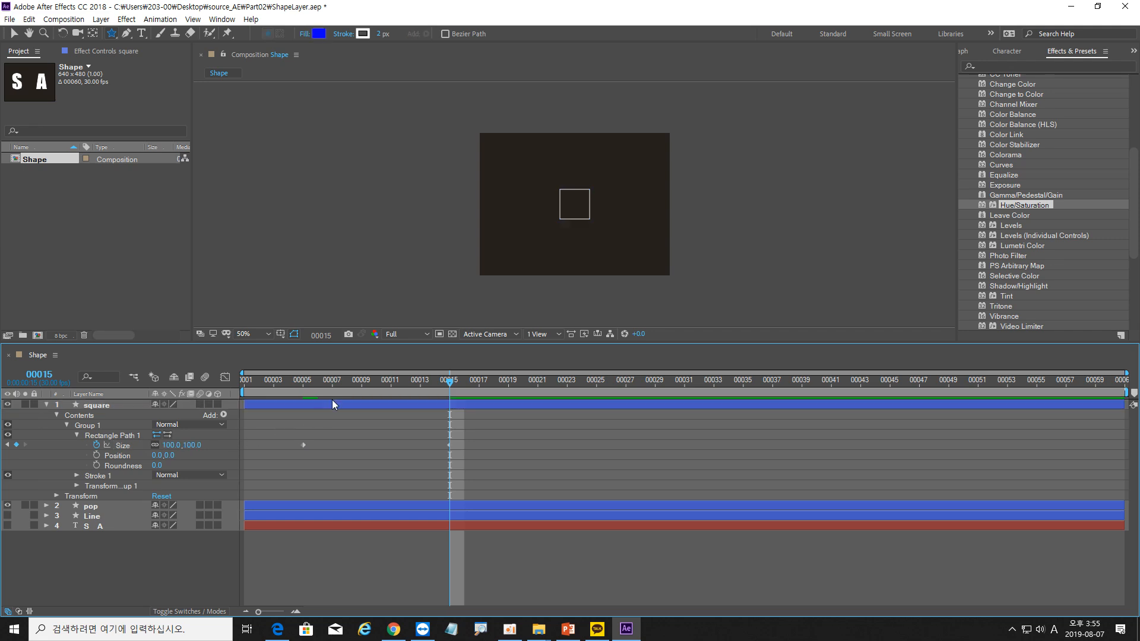
At frame 5, keyframe the Rotation in the group's transform settings at 45°.
{"action": "mouse_move", "coordinate": [303, 384]}
{"action": "left_mouse_down"}
{"action": "mouse_move", "coordinate": [419, 392]}
{"action": "mouse_move", "coordinate": [301, 391]}
{"action": "left_mouse_up"}
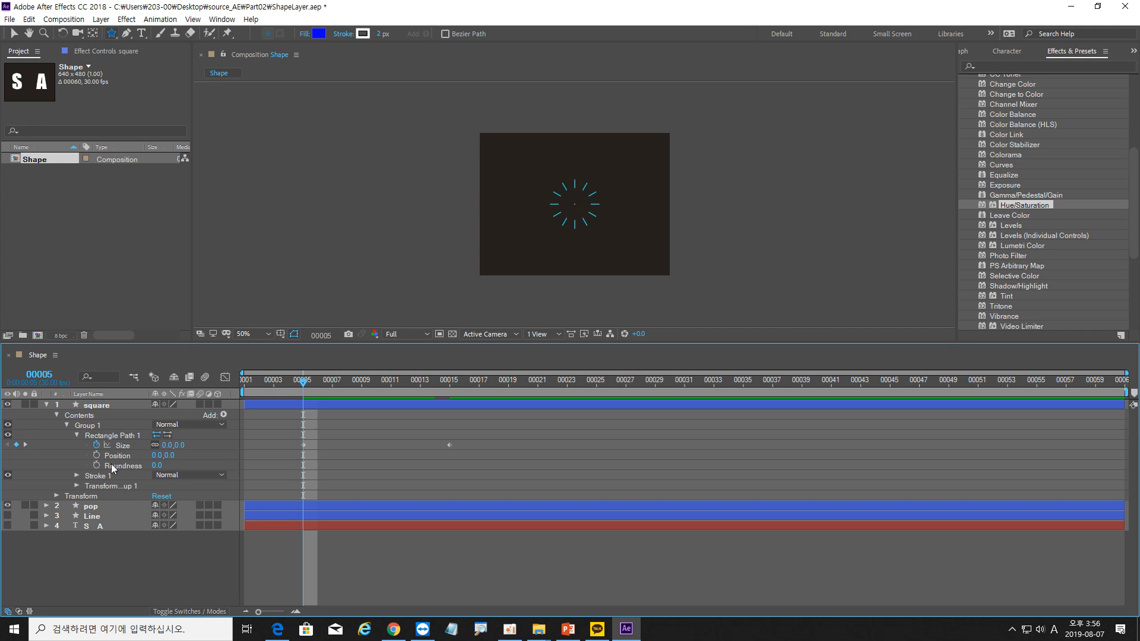
{"action": "left_click", "coordinate": [76, 486]}
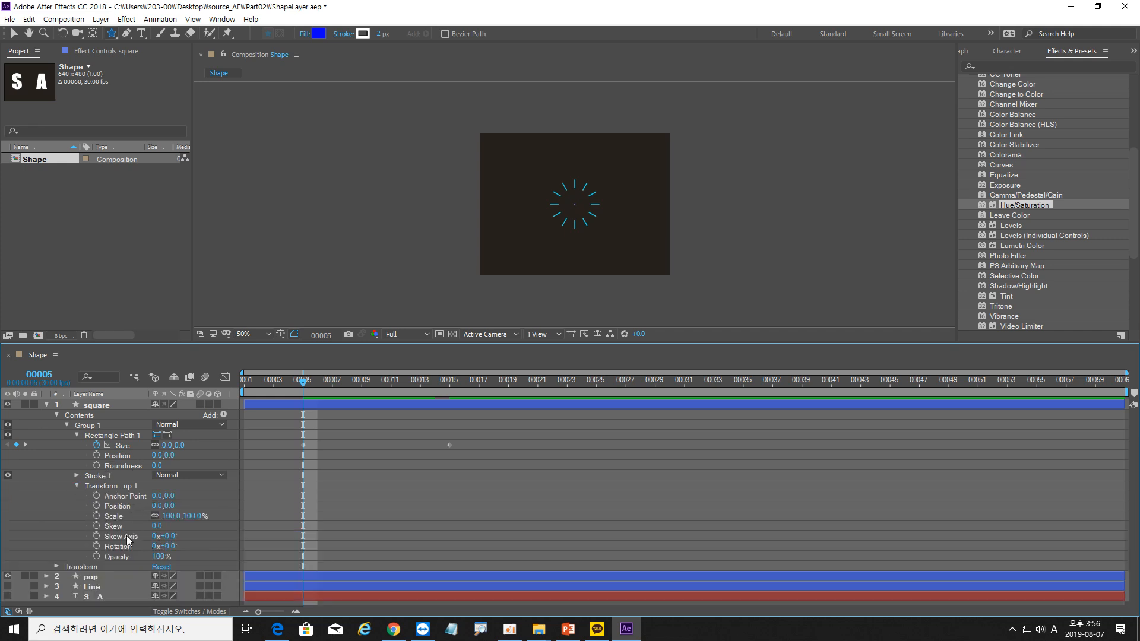
{"action": "left_click", "coordinate": [96, 546]}
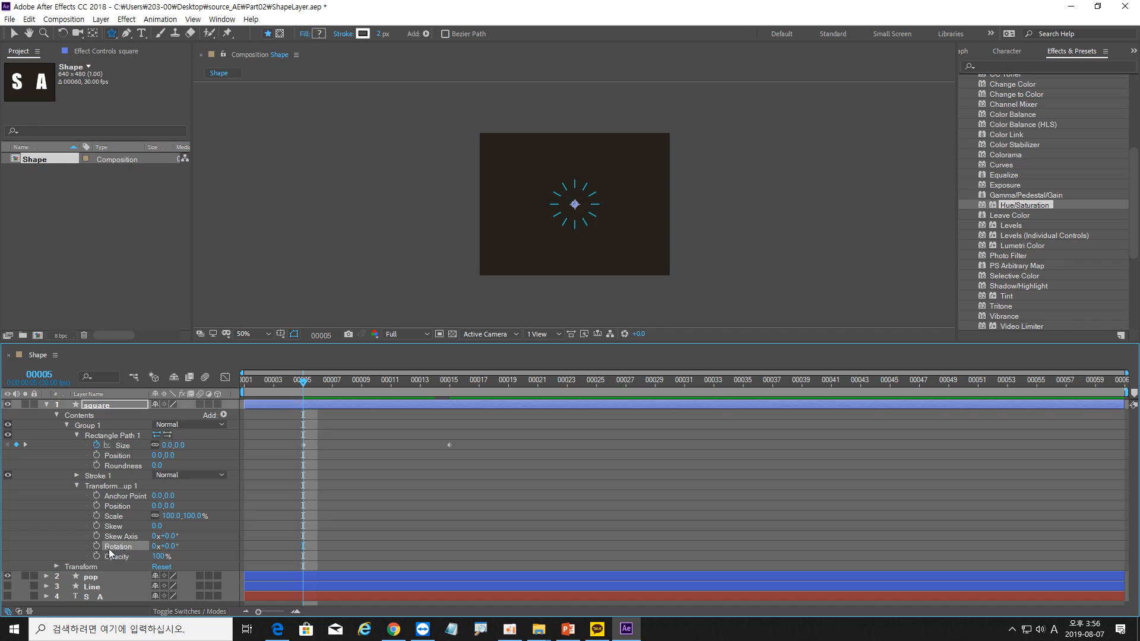
{"action": "left_click", "coordinate": [169, 547]}
{"action": "type", "text": "45"}
{"action": "left_click", "coordinate": [208, 541]}
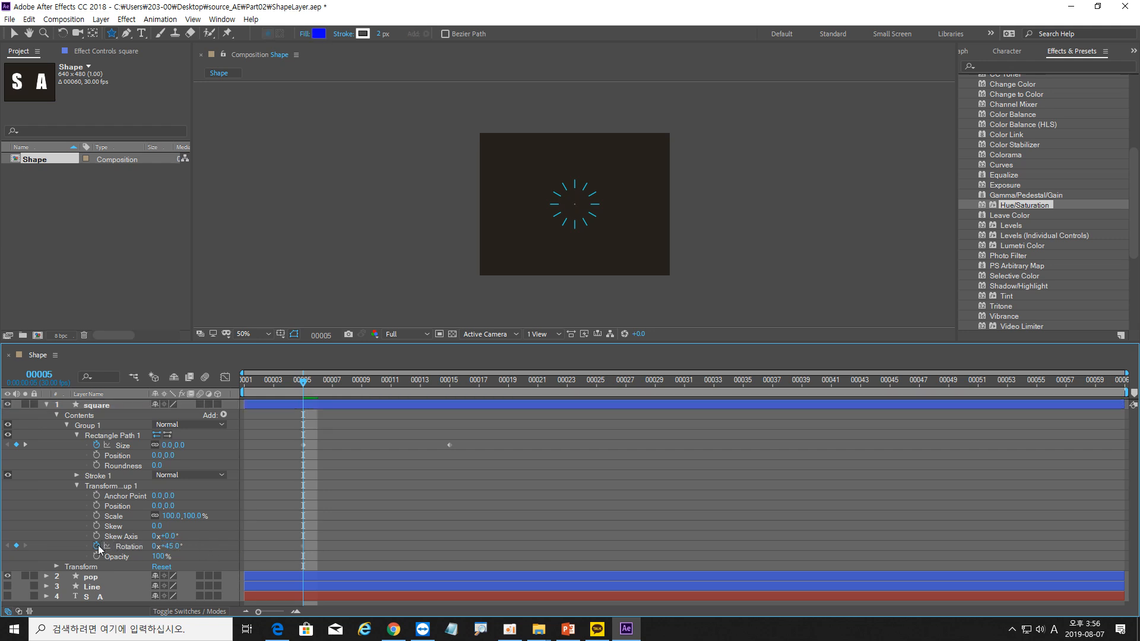
At frame 15, set the group's Rotation to 225° and scrub the animation to frame 8.
{"action": "left_click_drag", "start_coordinate": [306, 382], "coordinate": [449, 380]}
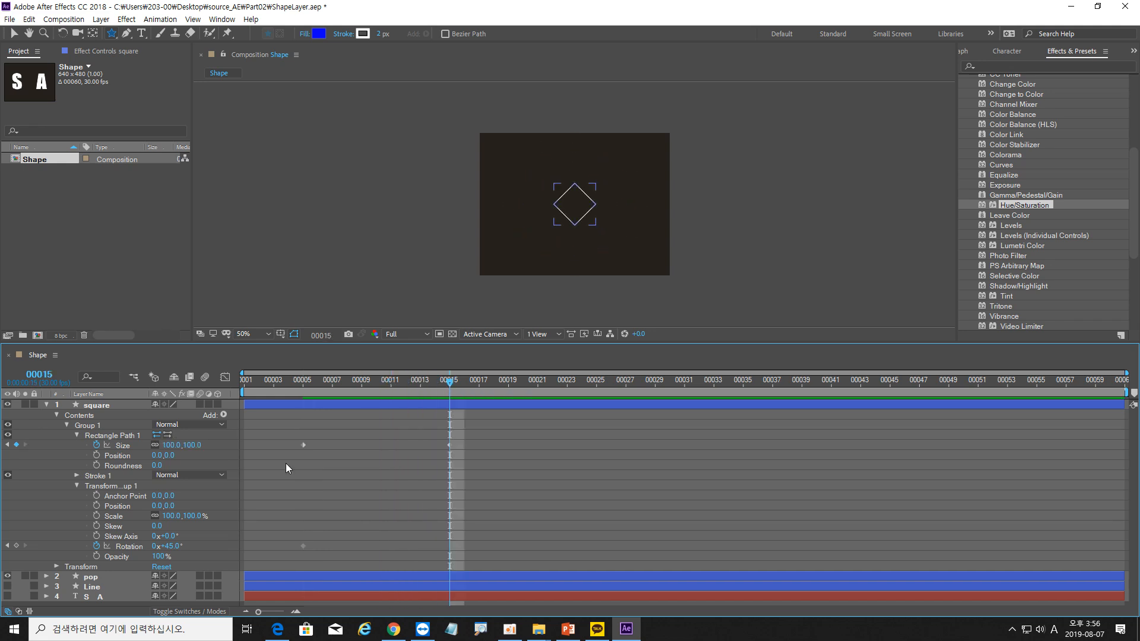
{"action": "left_click", "coordinate": [169, 546]}
{"action": "type", "text": "225"}
{"action": "key", "text": "Return"}
{"action": "left_click", "coordinate": [308, 382]}
{"action": "left_click_drag", "start_coordinate": [308, 381], "coordinate": [347, 387]}
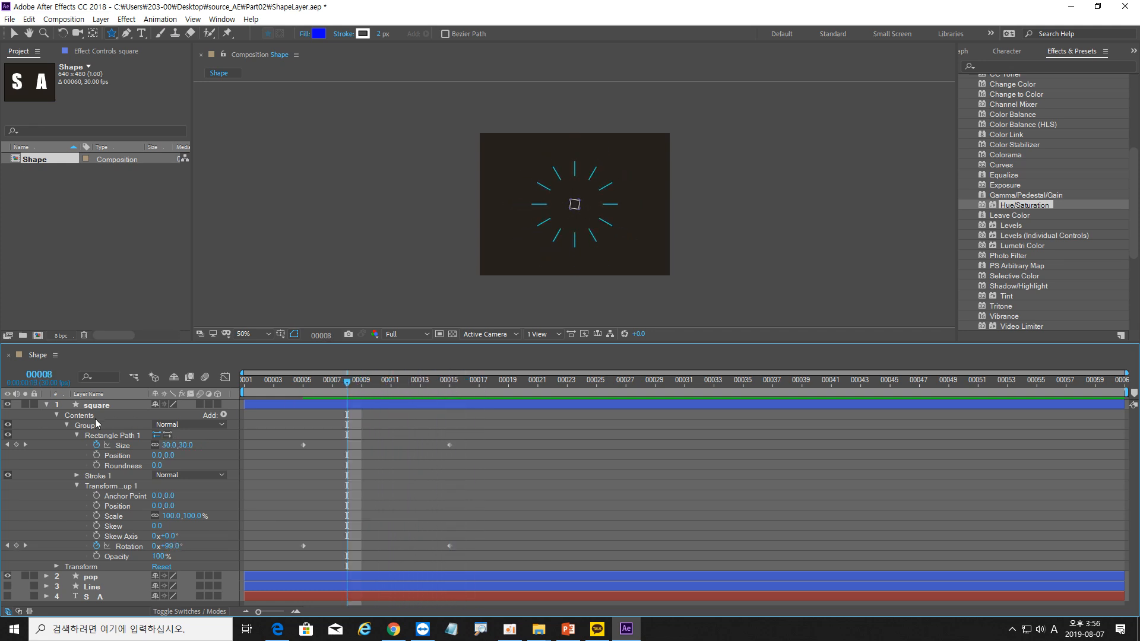
Duplicate the square layer, shift the copy to start at frame 4, and return the playhead to frame 1.
{"action": "left_click", "coordinate": [46, 404]}
{"action": "left_click", "coordinate": [94, 407]}
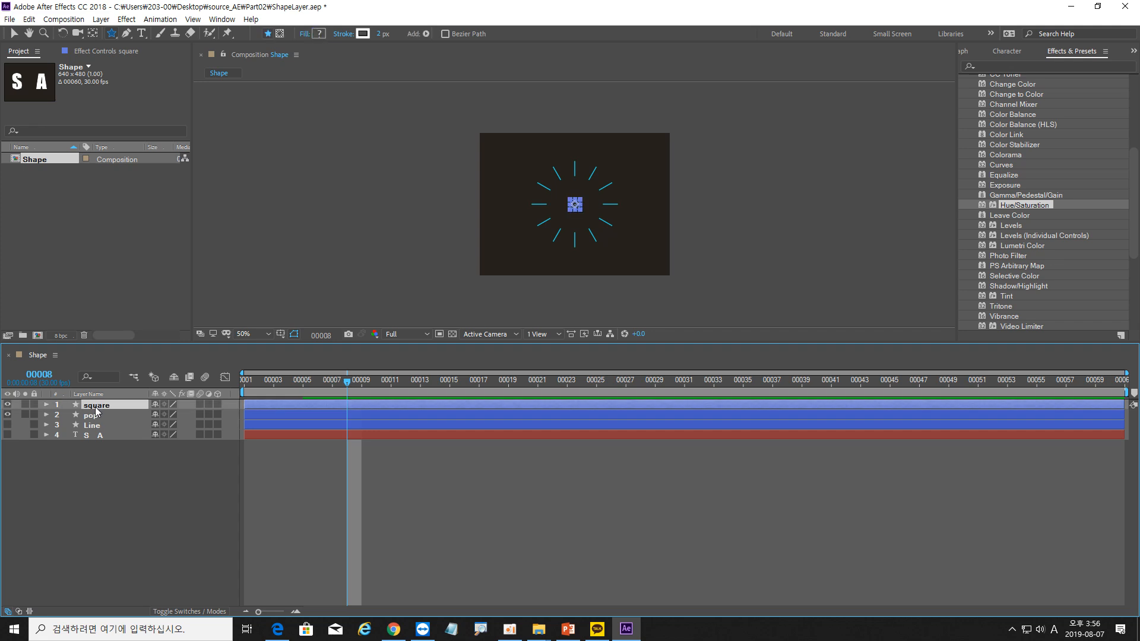
{"action": "key", "text": "ctrl+d"}
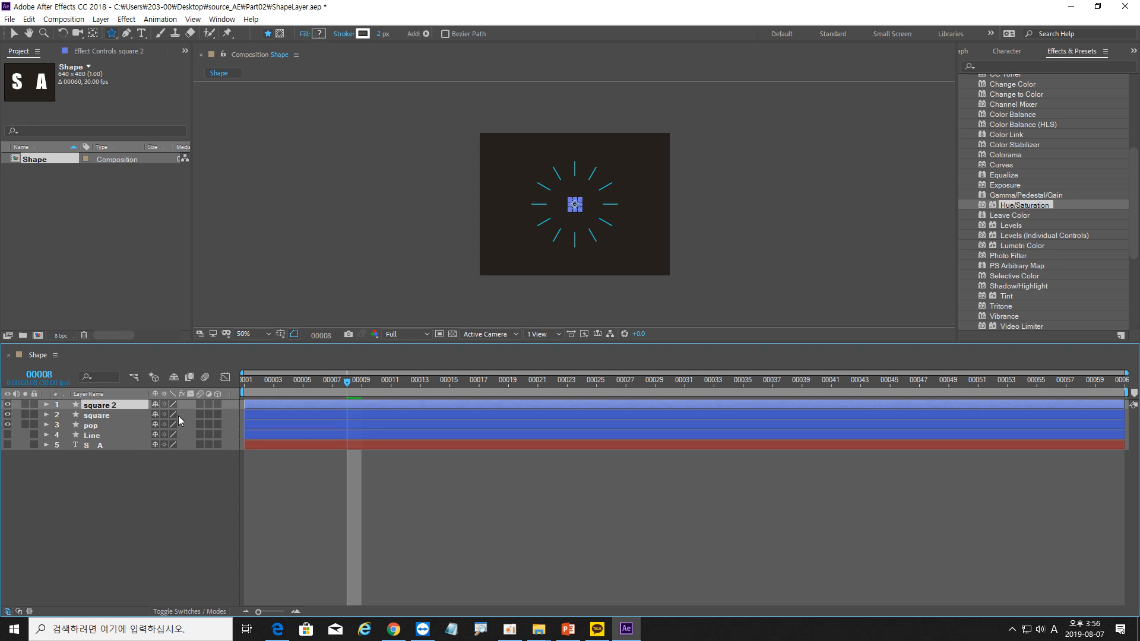
{"action": "left_click", "coordinate": [288, 380]}
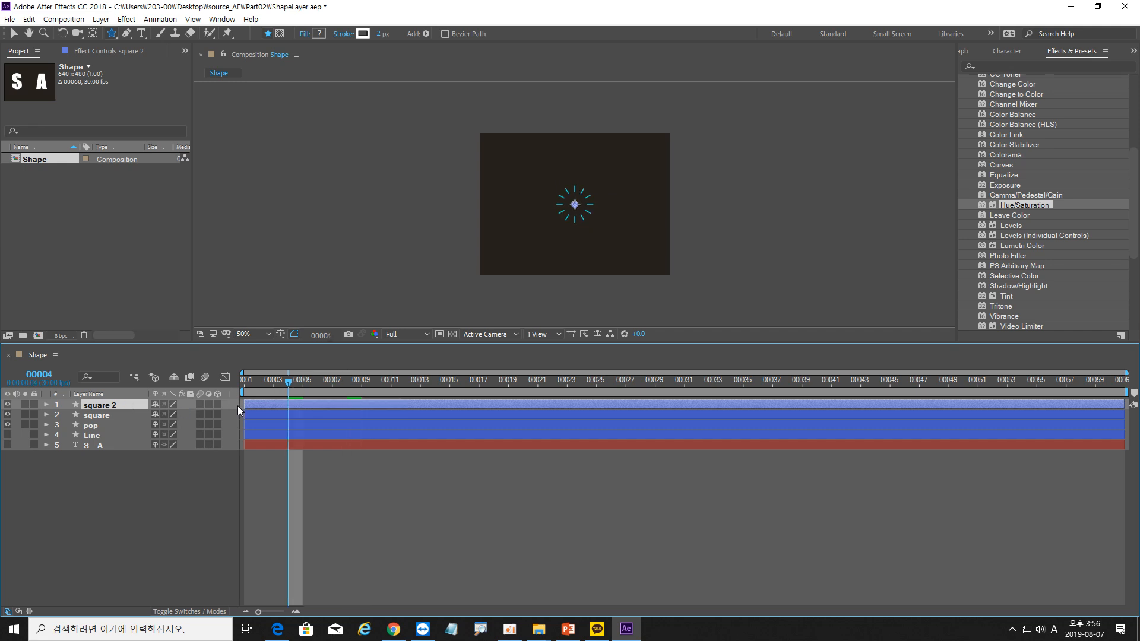
{"action": "left_click_drag", "start_coordinate": [256, 406], "coordinate": [284, 405]}
{"action": "left_click_drag", "start_coordinate": [288, 381], "coordinate": [228, 381]}
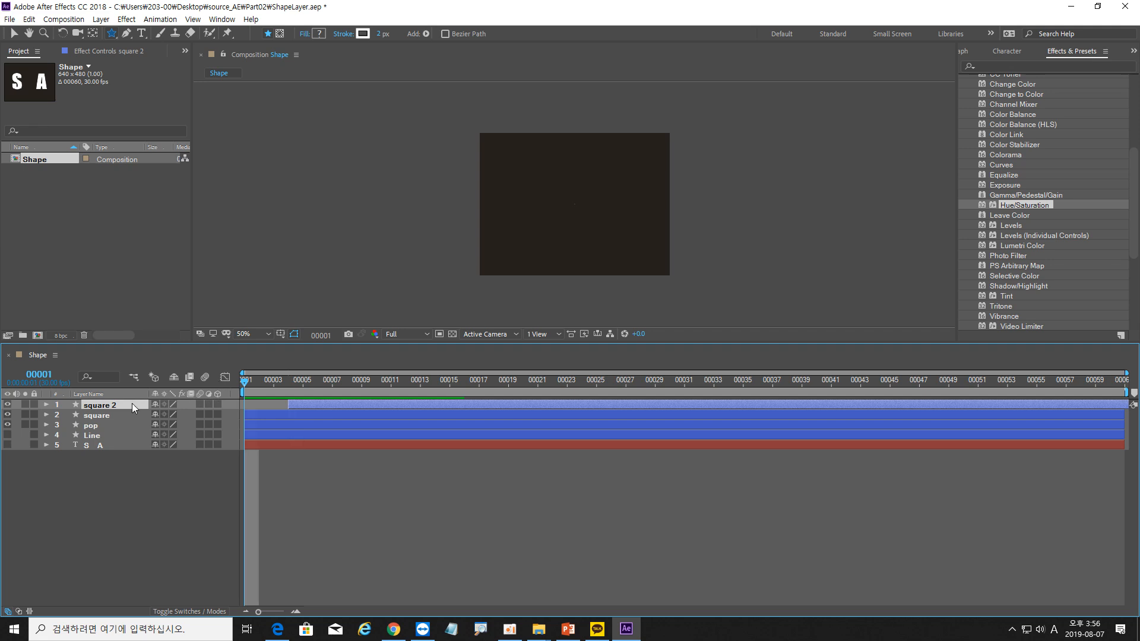
In Group 1 of the square 2 layer, hide the existing stroke at frame 10 and add a Fill.
{"action": "left_click", "coordinate": [45, 406]}
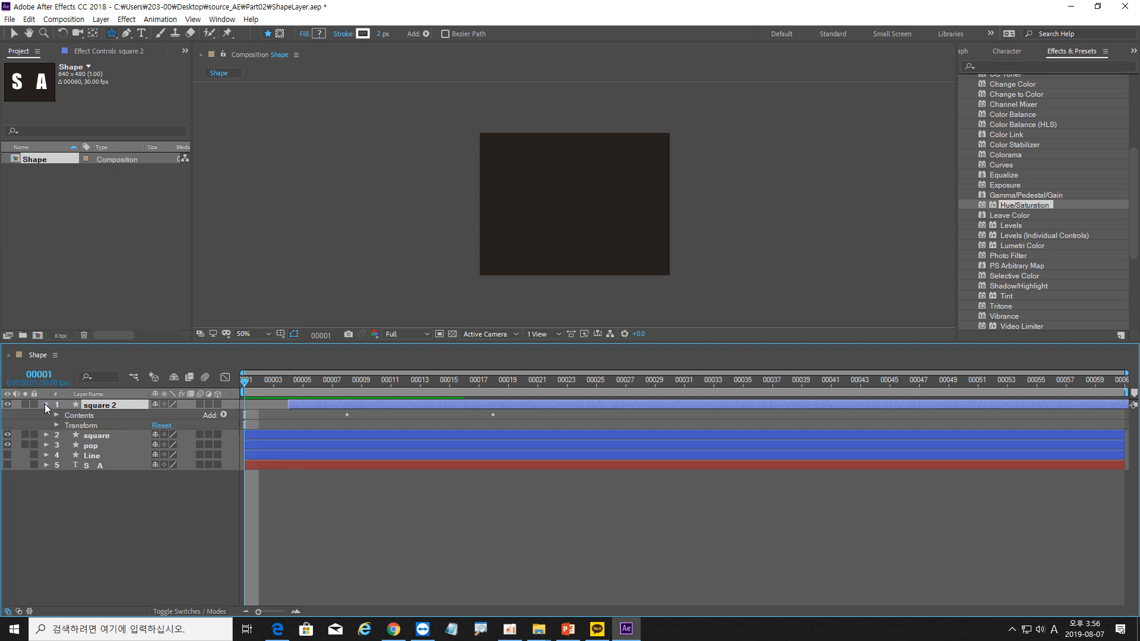
{"action": "left_click", "coordinate": [57, 415]}
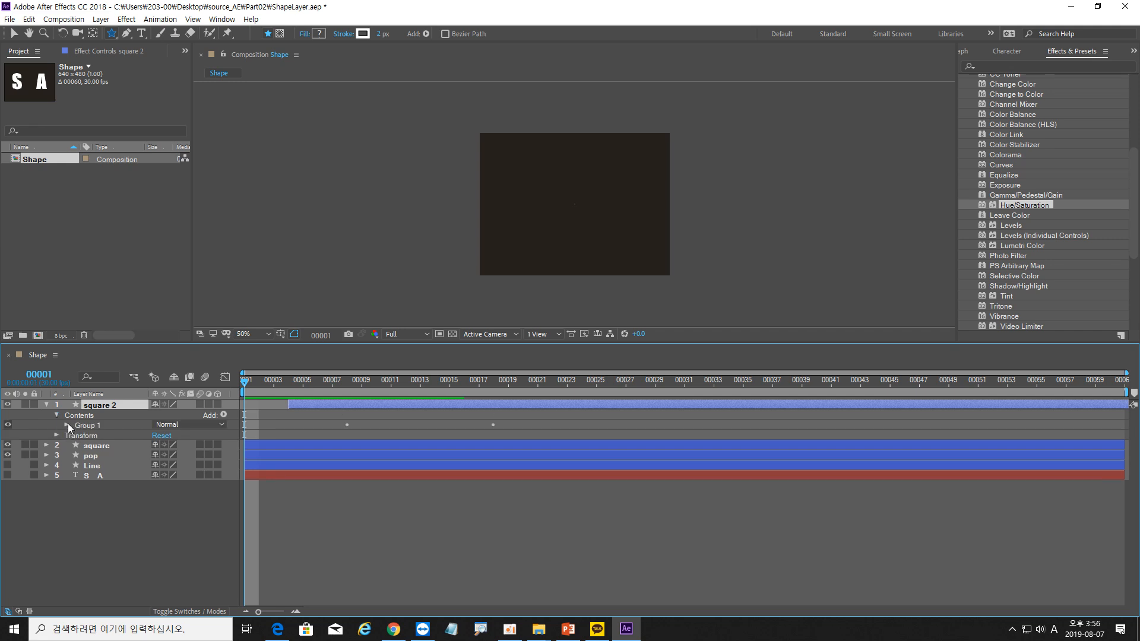
{"action": "left_click", "coordinate": [67, 425]}
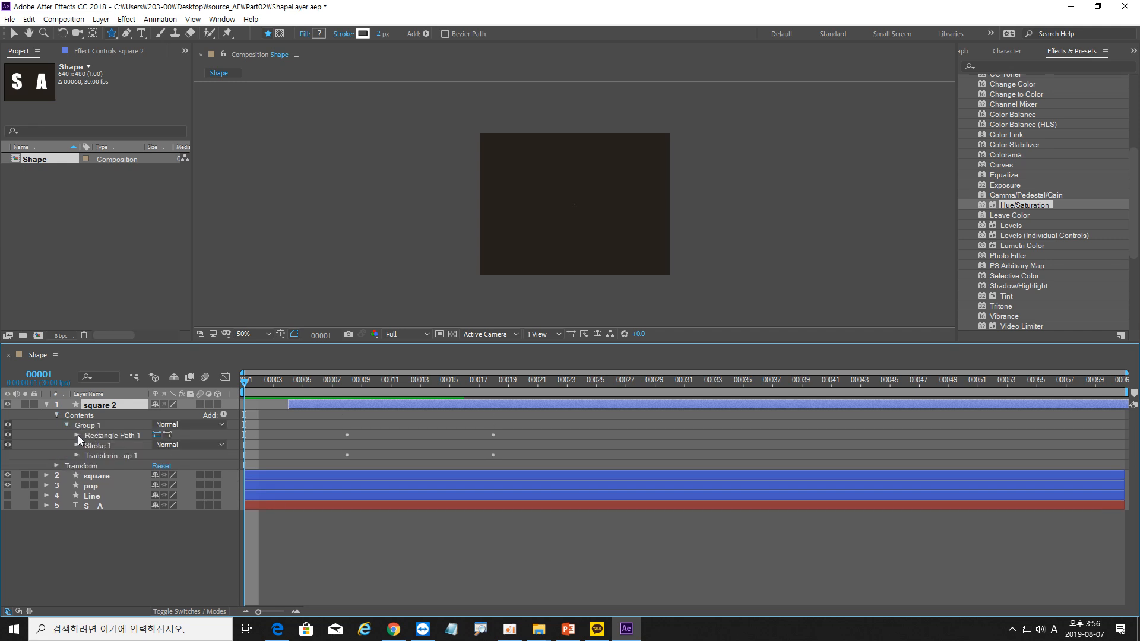
{"action": "left_click", "coordinate": [77, 435]}
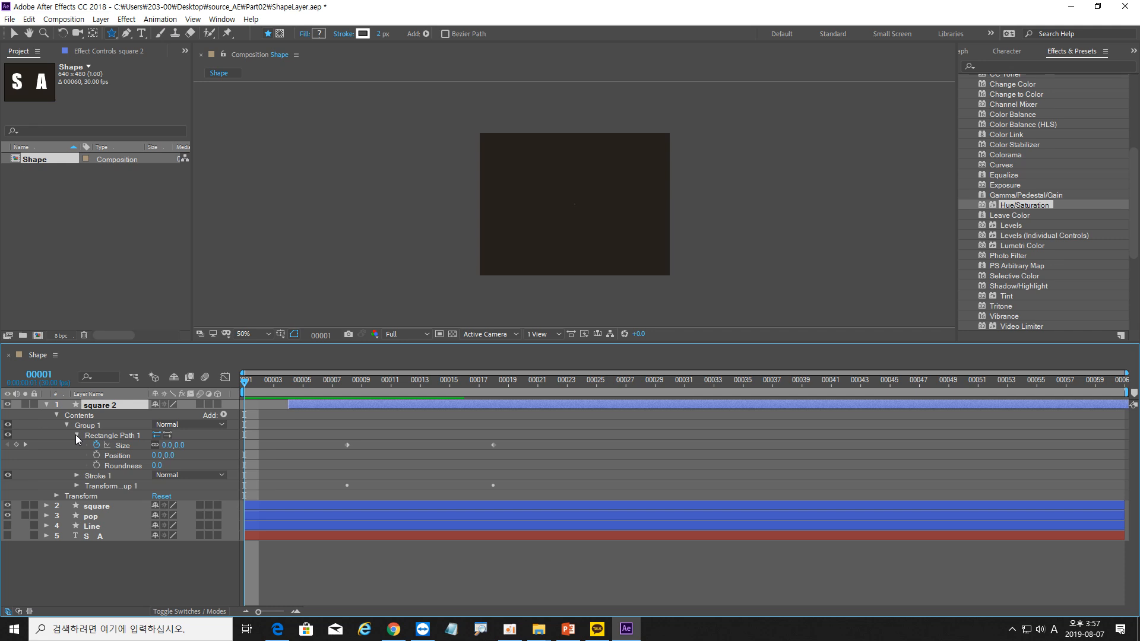
{"action": "left_click", "coordinate": [89, 479]}
{"action": "left_click", "coordinate": [289, 383]}
{"action": "left_click_drag", "start_coordinate": [289, 383], "coordinate": [381, 381]}
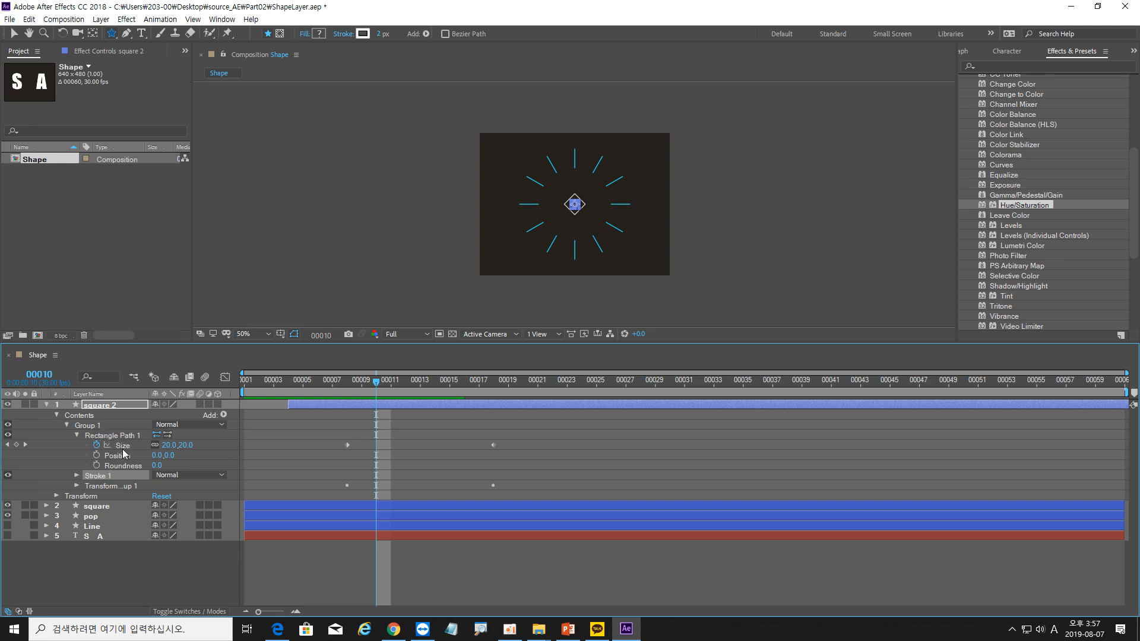
{"action": "left_click", "coordinate": [8, 476]}
{"action": "left_click", "coordinate": [223, 414]}
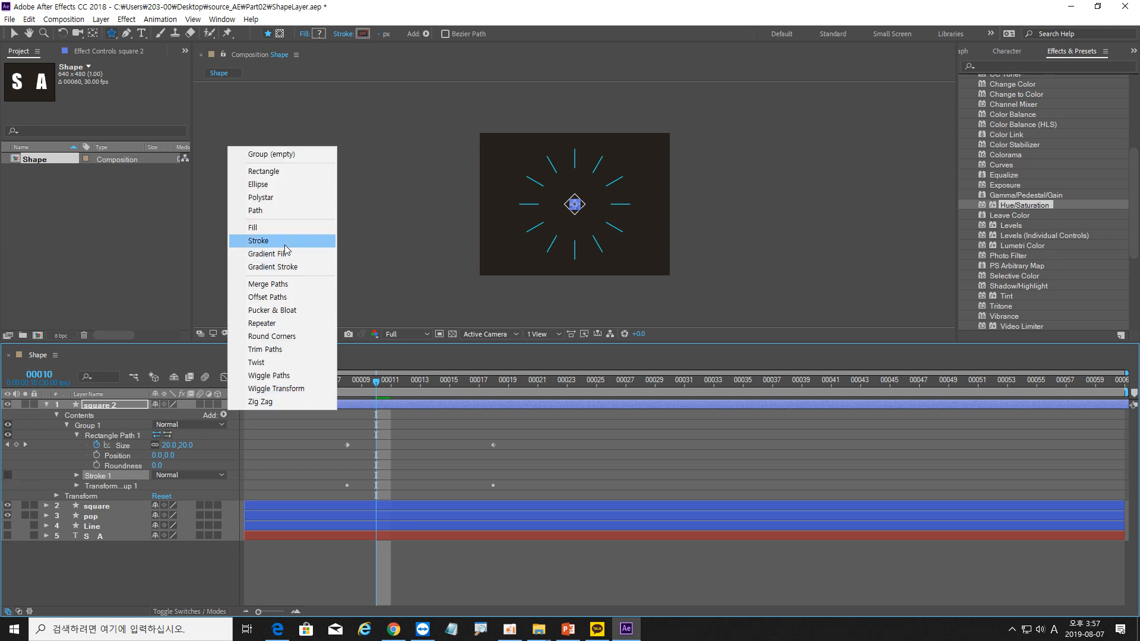
{"action": "left_click", "coordinate": [286, 229]}
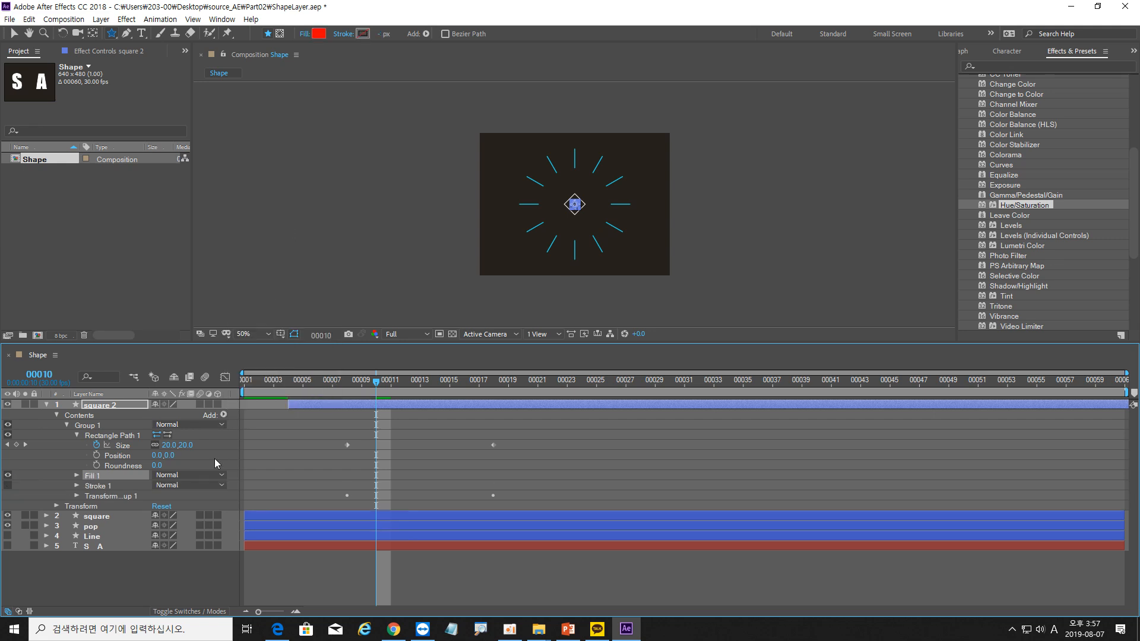
Set the square 2 fill color to white, FFFFFF.
{"action": "left_click", "coordinate": [76, 475]}
{"action": "left_click", "coordinate": [158, 506]}
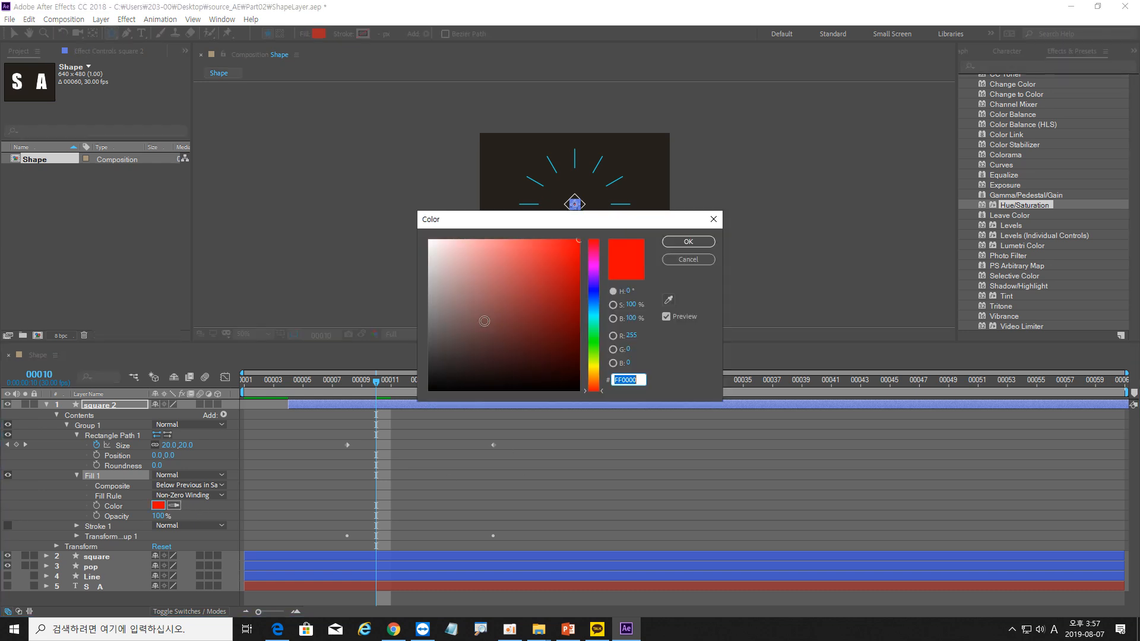
{"action": "left_click", "coordinate": [429, 240]}
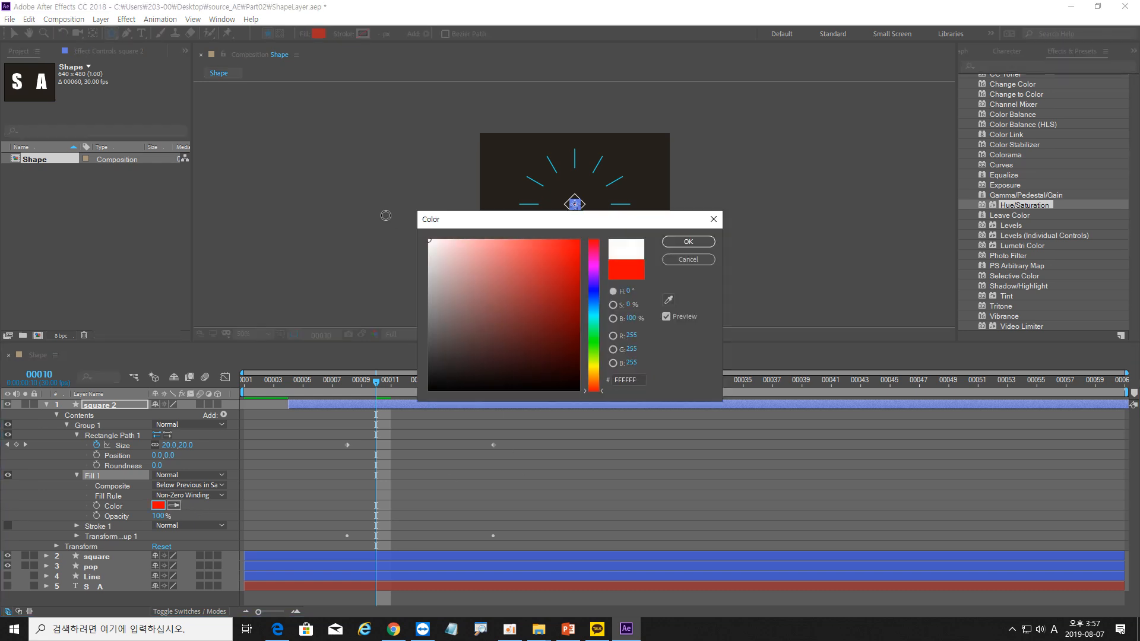
{"action": "left_click", "coordinate": [687, 242]}
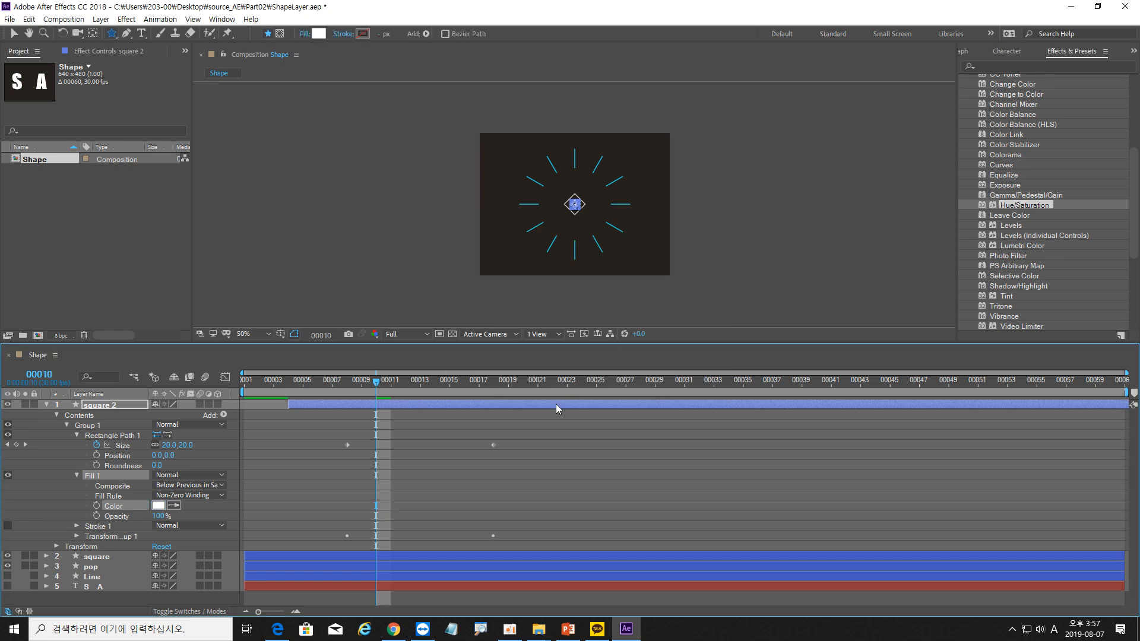
At frame 18, set the square 2 rectangle path Size to 90, 90 and scrub the animation back to frame 7.
{"action": "left_click_drag", "start_coordinate": [378, 382], "coordinate": [489, 389]}
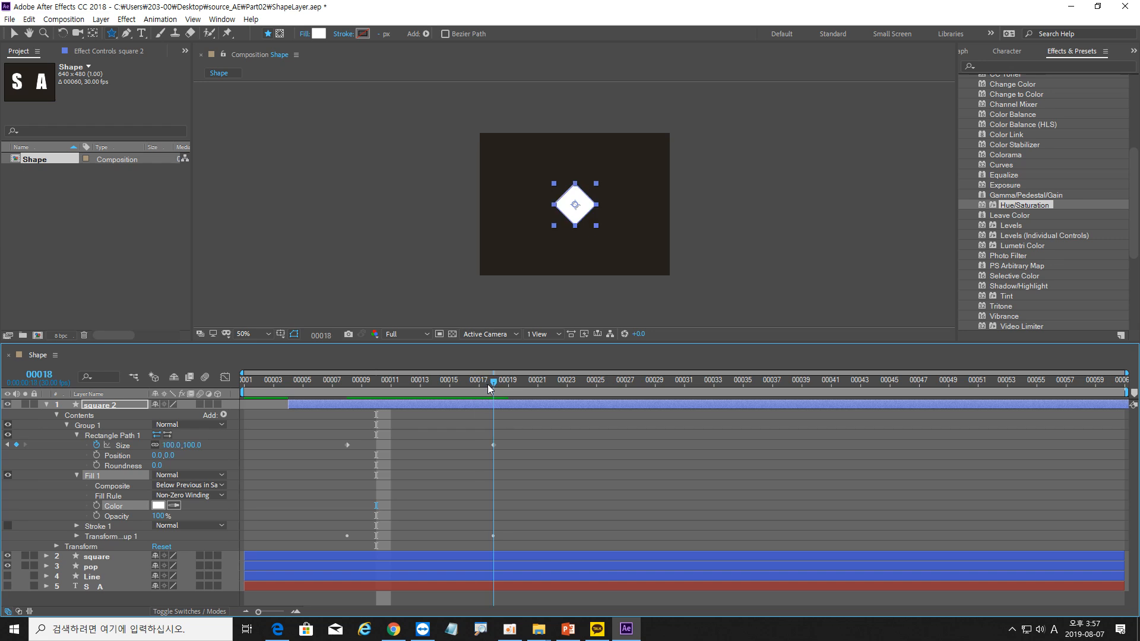
{"action": "left_click_drag", "start_coordinate": [488, 389], "coordinate": [492, 389]}
{"action": "left_click", "coordinate": [171, 444]}
{"action": "type", "text": "90"}
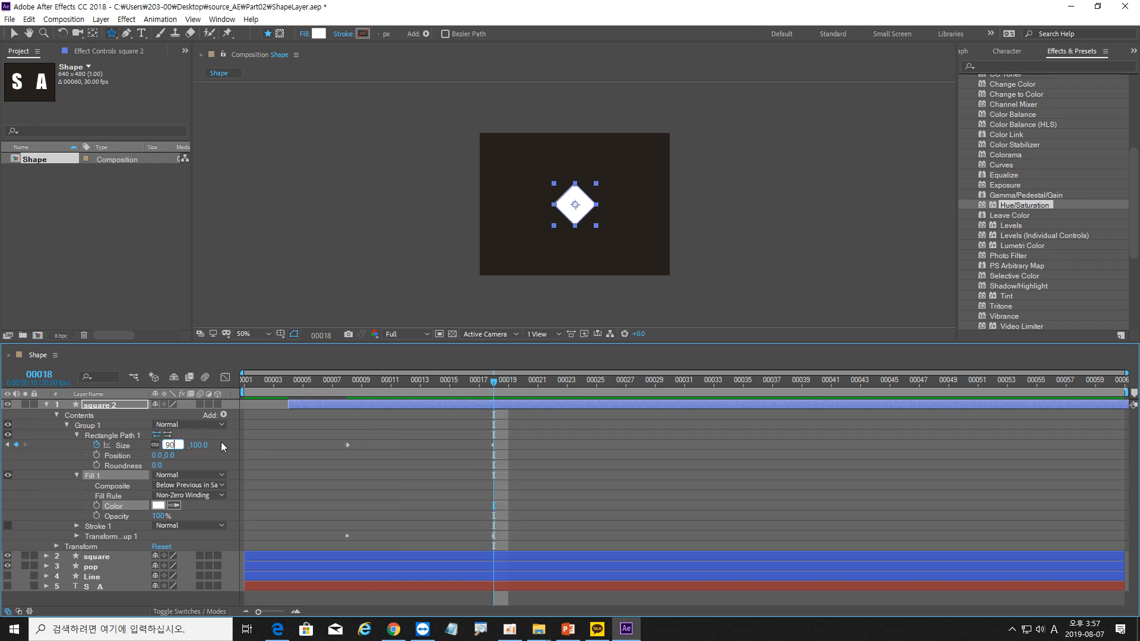
{"action": "left_click", "coordinate": [250, 461]}
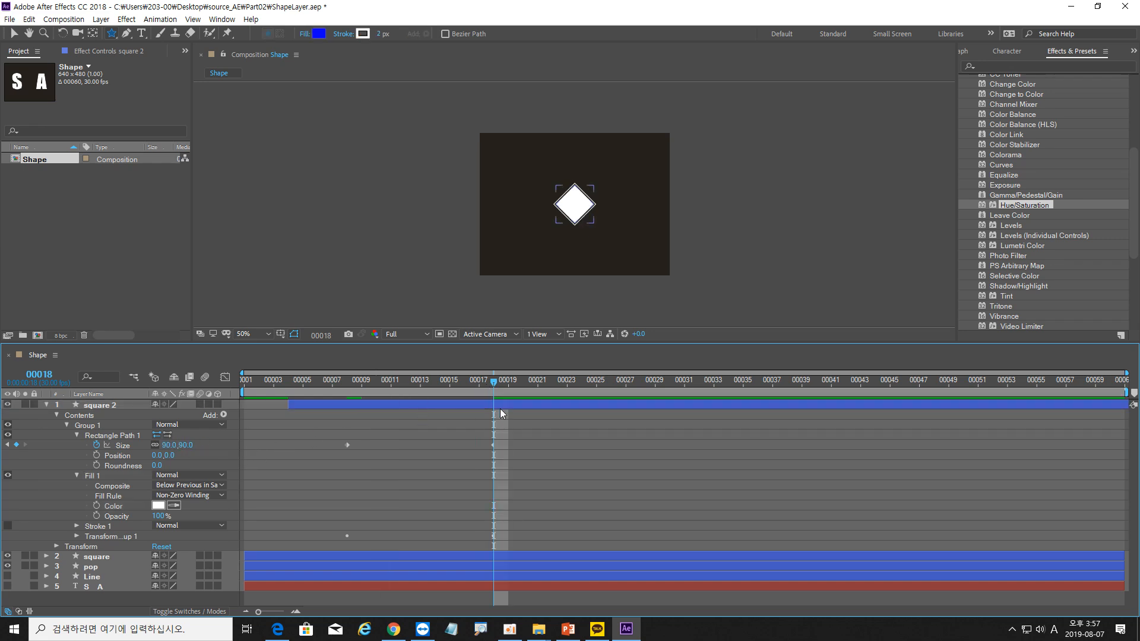
{"action": "left_click_drag", "start_coordinate": [497, 392], "coordinate": [333, 390]}
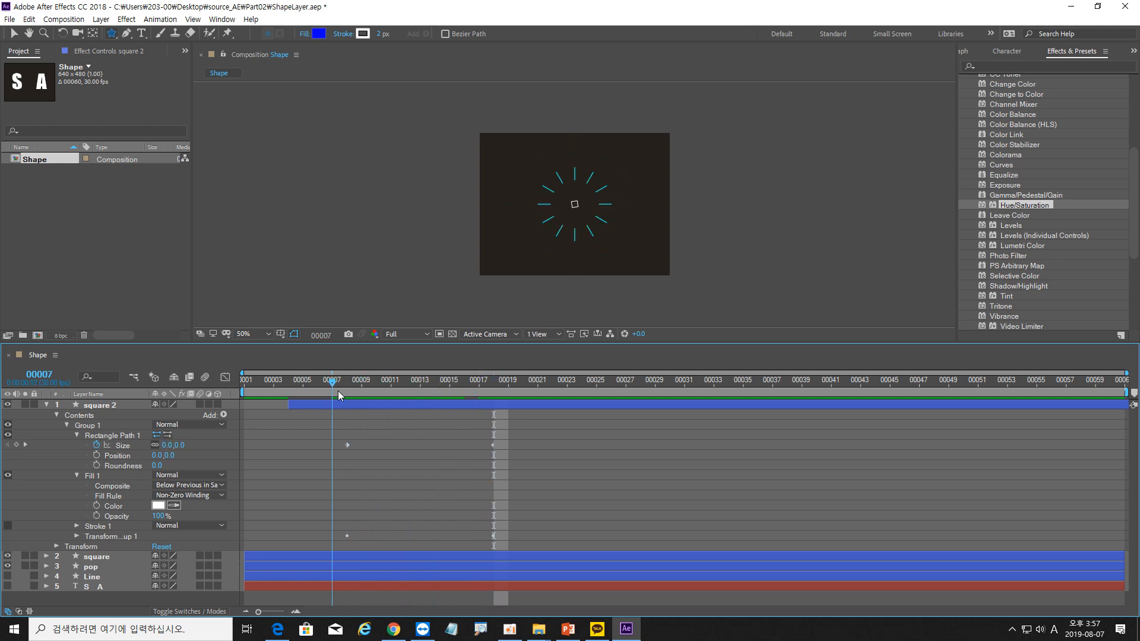
Collapse the square 2 layer, make the Line and S A layers visible, and return the playhead to frame 1.
{"action": "left_click", "coordinate": [47, 404]}
{"action": "left_click", "coordinate": [108, 447]}
{"action": "left_click_drag", "start_coordinate": [8, 434], "coordinate": [8, 445]}
{"action": "left_click_drag", "start_coordinate": [333, 382], "coordinate": [202, 385]}
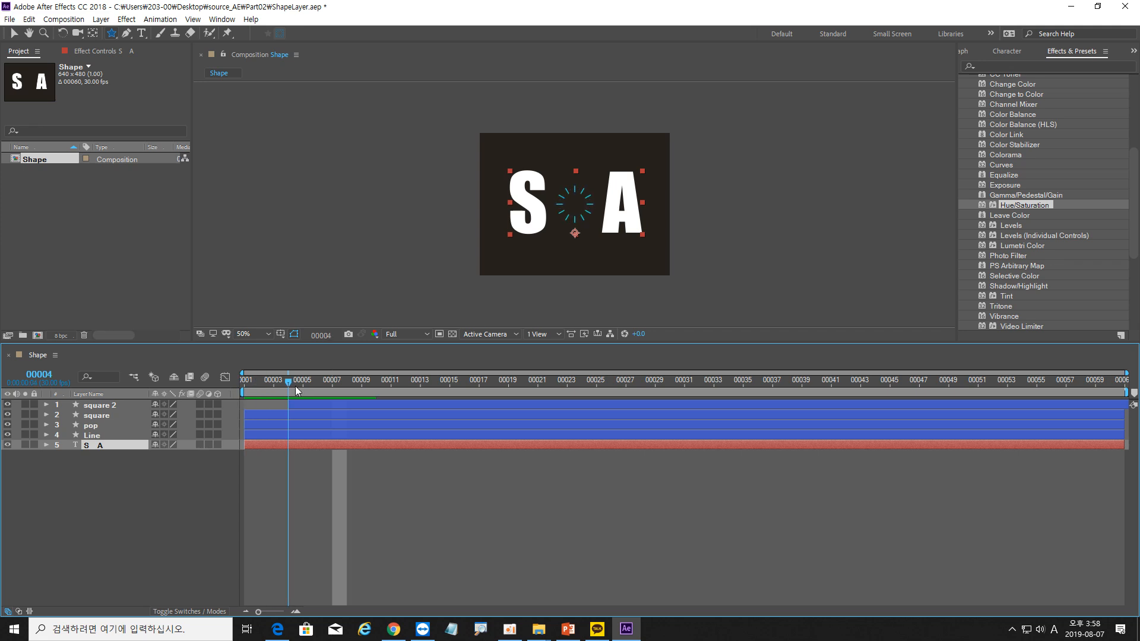
Create shapes from the S A text layer and delete the original text layer.
{"action": "left_click", "coordinate": [119, 453]}
{"action": "left_click", "coordinate": [112, 445]}
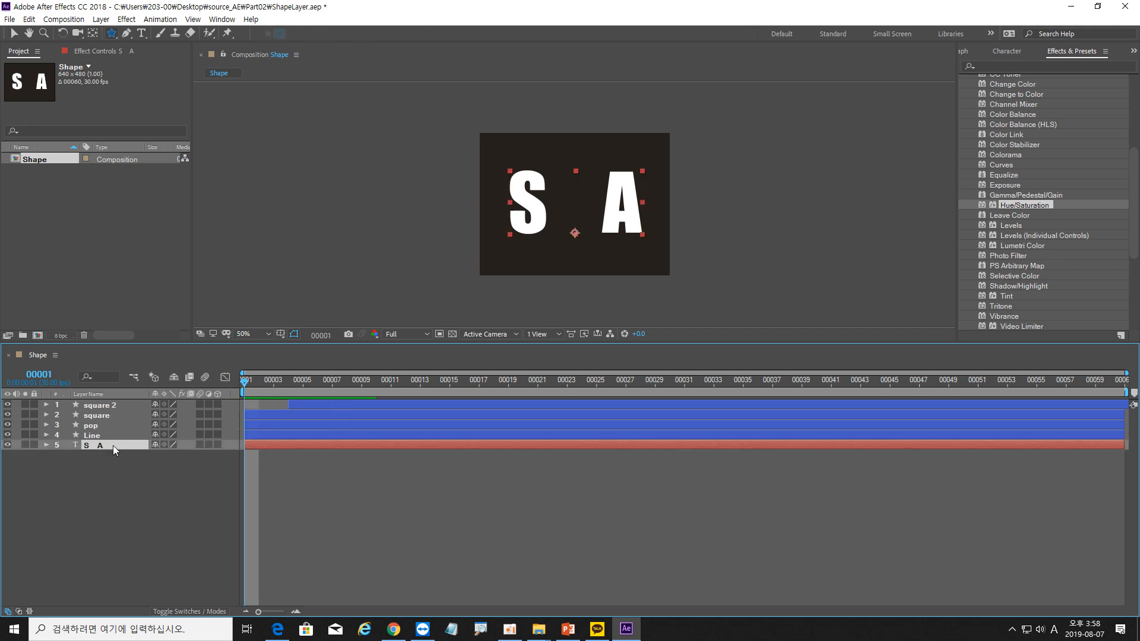
{"action": "right_click", "coordinate": [112, 445]}
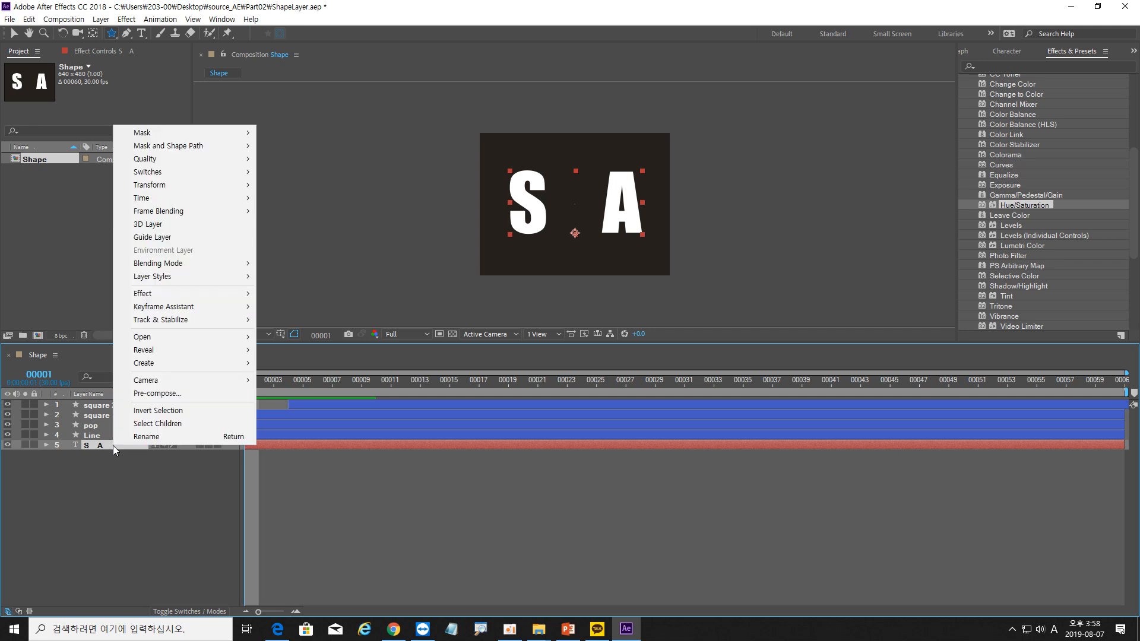
{"action": "mouse_move", "coordinate": [202, 363]}
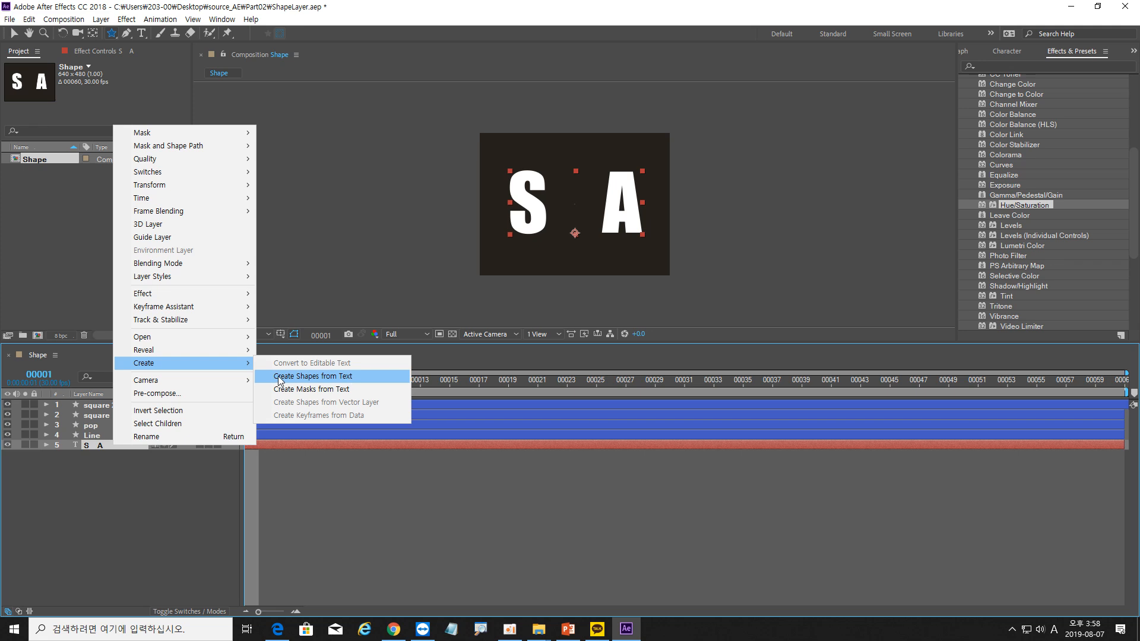
{"action": "left_click", "coordinate": [342, 378]}
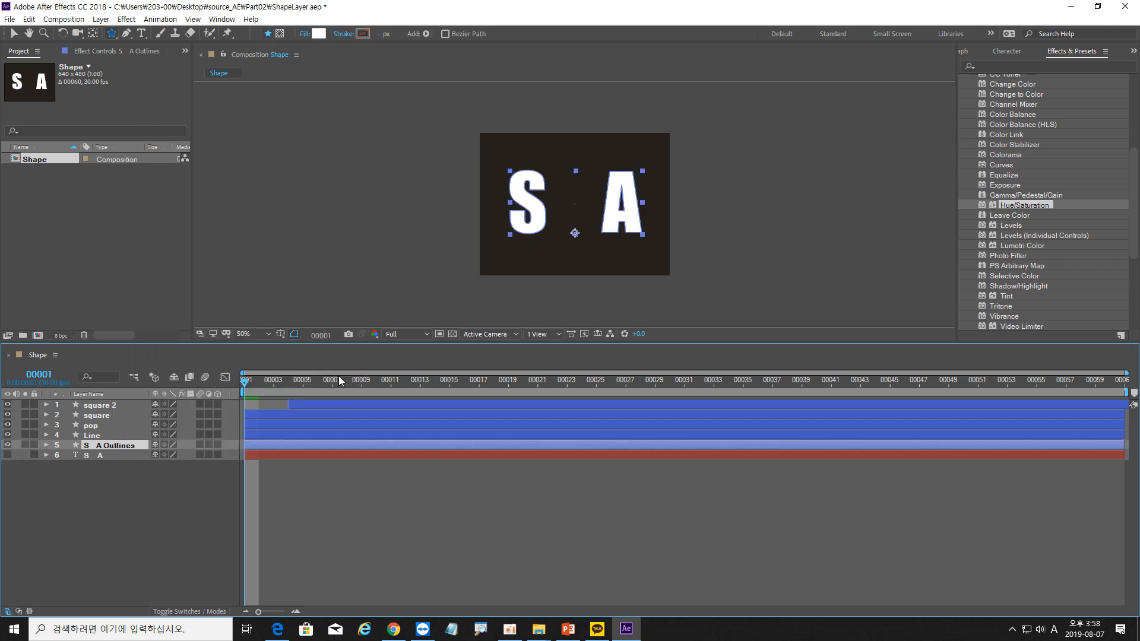
{"action": "left_click", "coordinate": [99, 455]}
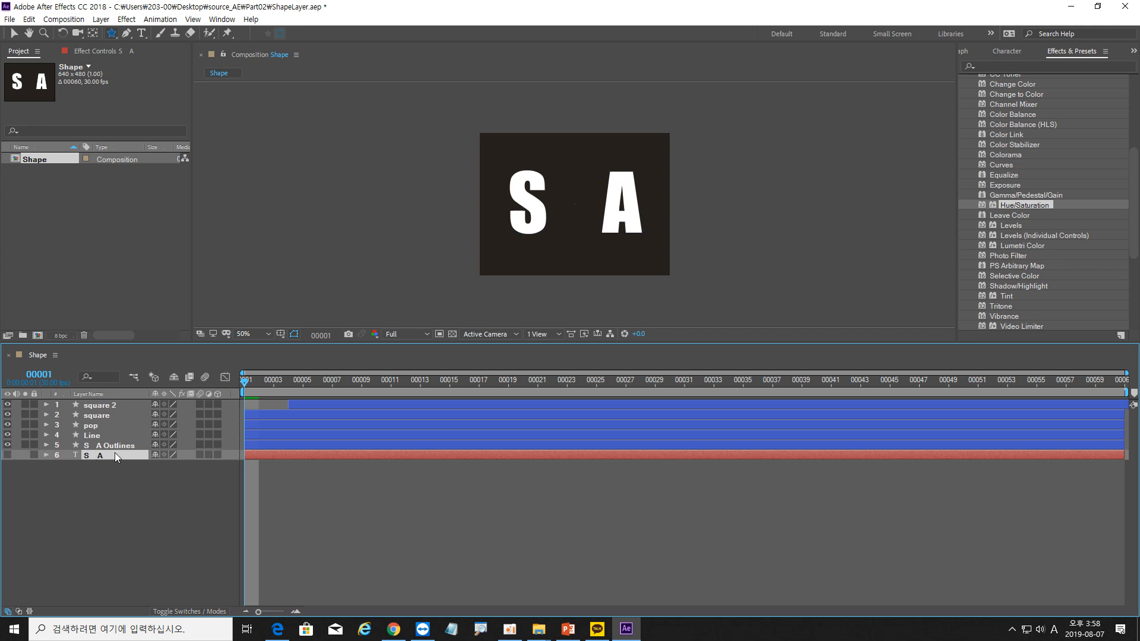
{"action": "key", "text": "Delete"}
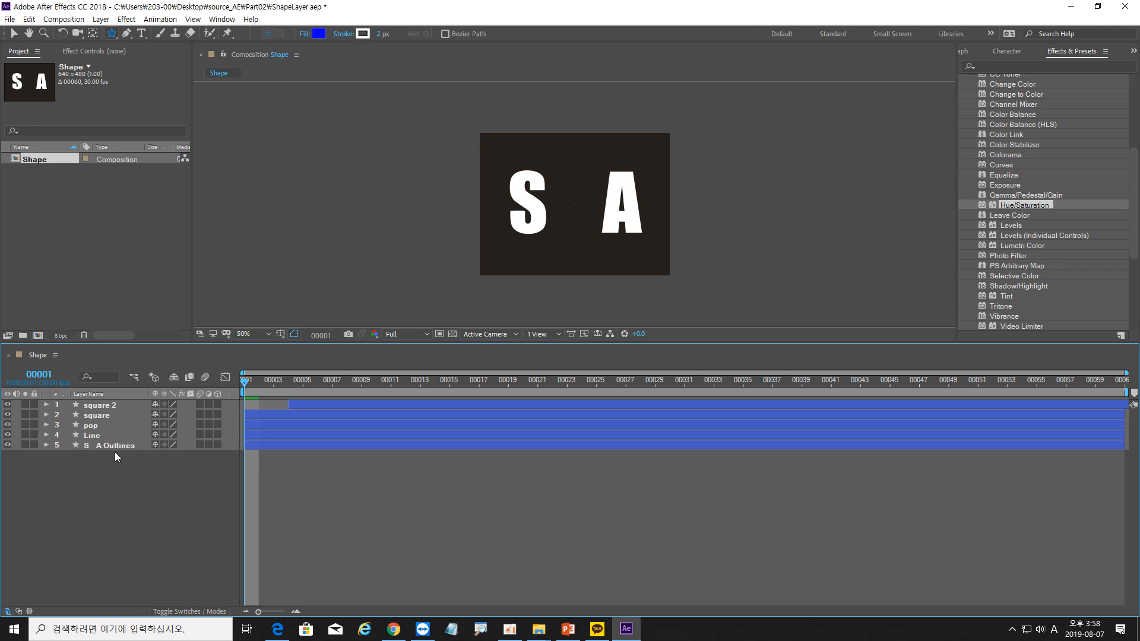
In the S group of the S A Outlines layer, hide the fill and show the stroke.
{"action": "left_click", "coordinate": [47, 445]}
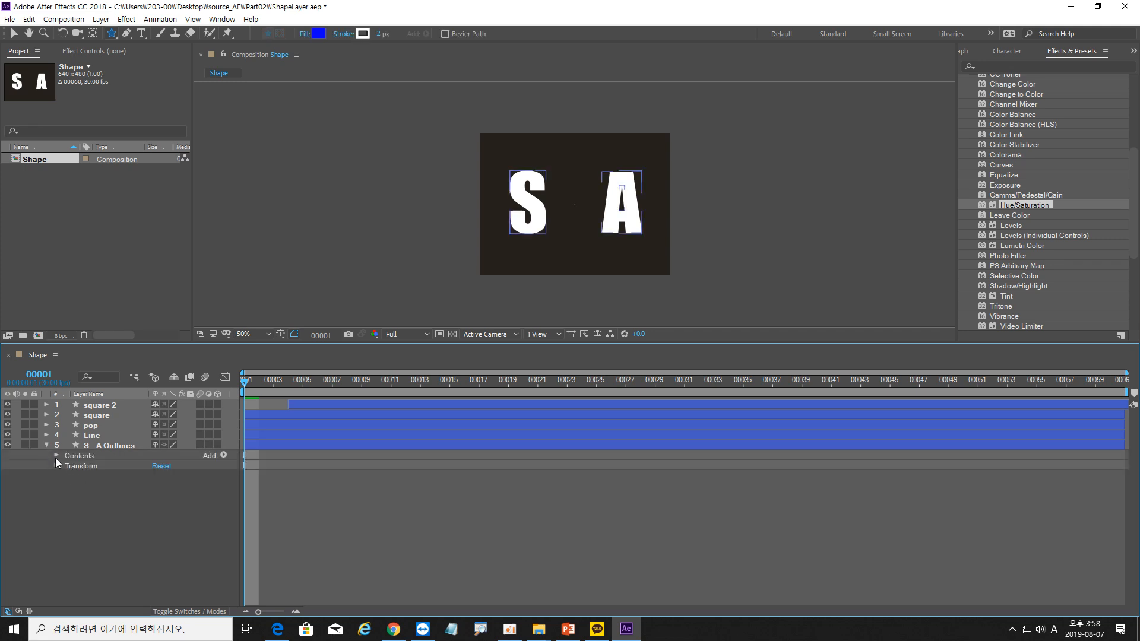
{"action": "left_click", "coordinate": [56, 455]}
{"action": "left_click", "coordinate": [83, 475]}
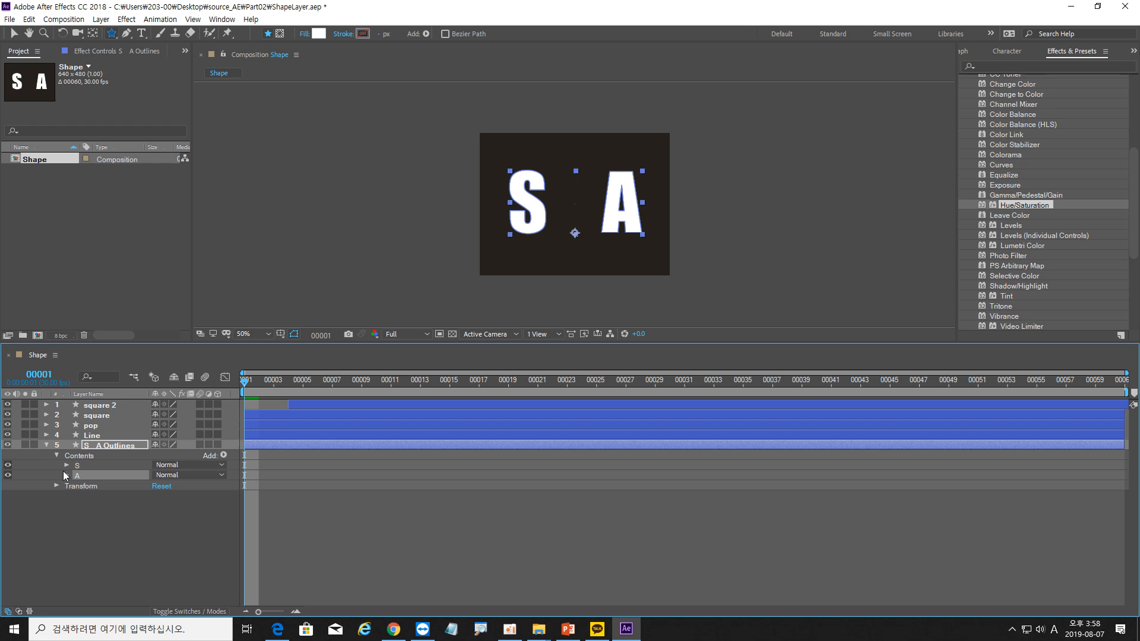
{"action": "left_click", "coordinate": [66, 465]}
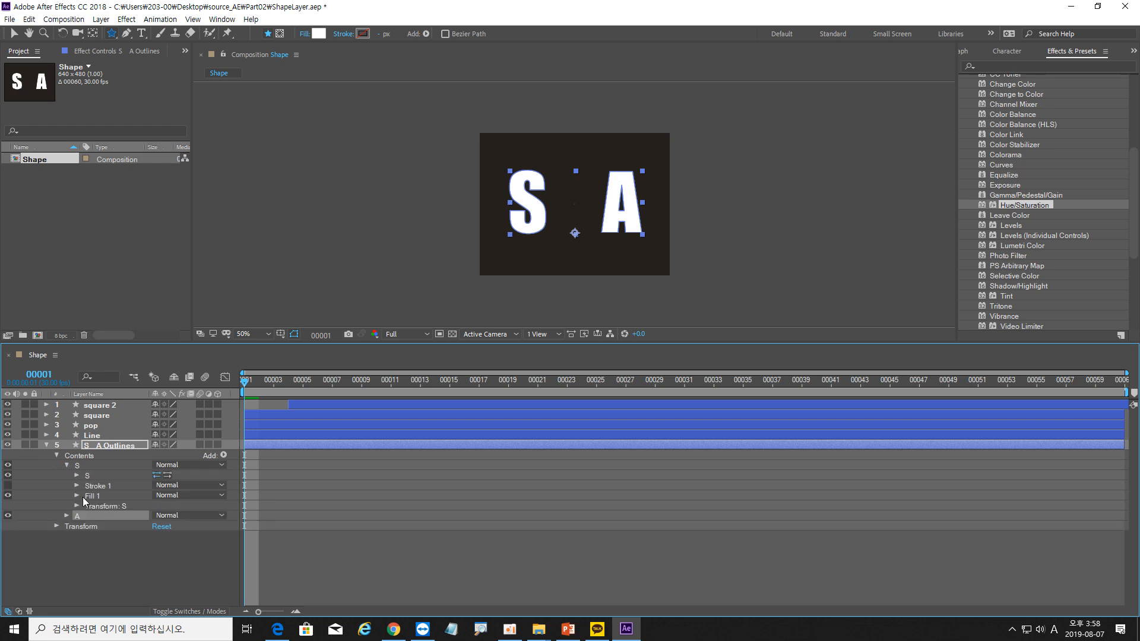
{"action": "left_click", "coordinate": [7, 495]}
{"action": "left_click", "coordinate": [8, 485]}
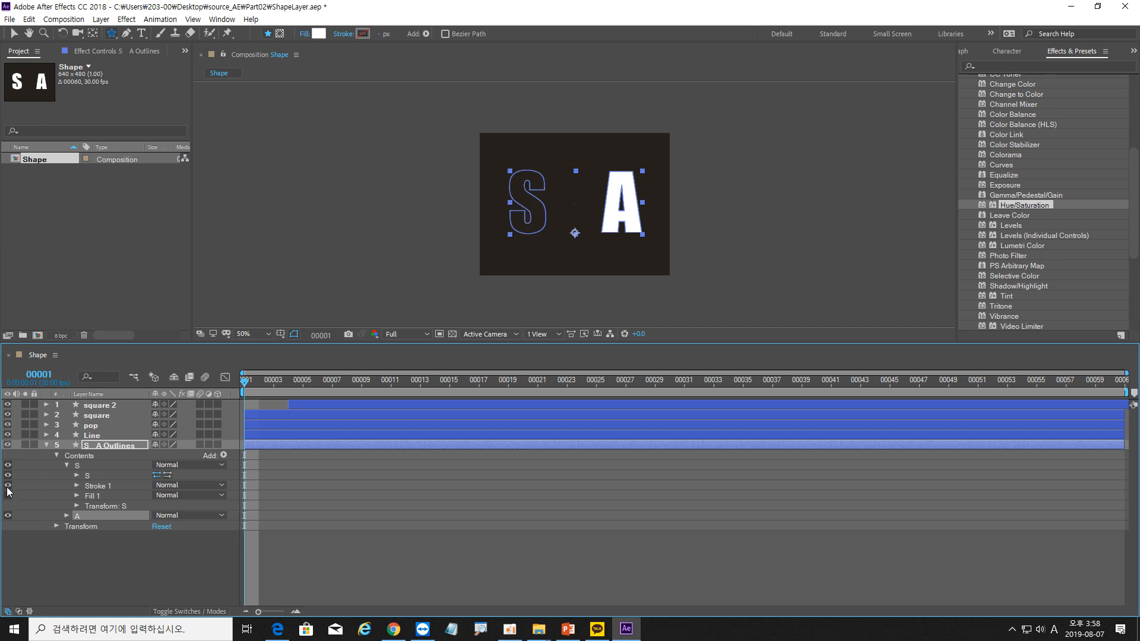
In the A group of the outlines layer, hide the fill and show the stroke.
{"action": "left_click", "coordinate": [66, 465]}
{"action": "left_click", "coordinate": [66, 475]}
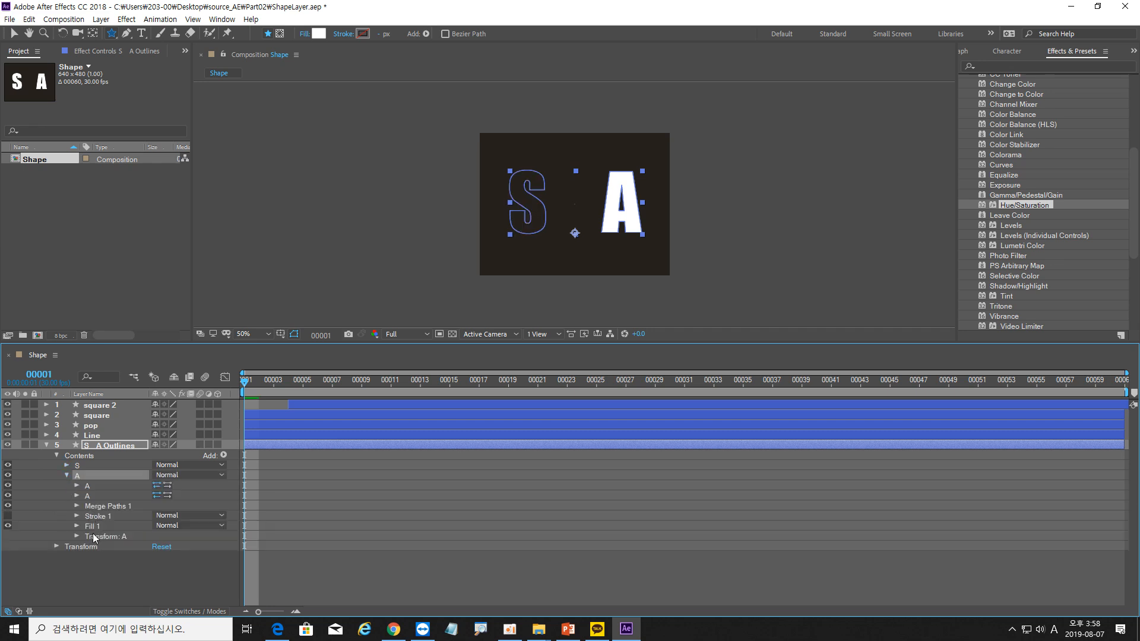
{"action": "left_click", "coordinate": [8, 525]}
{"action": "left_click", "coordinate": [7, 515]}
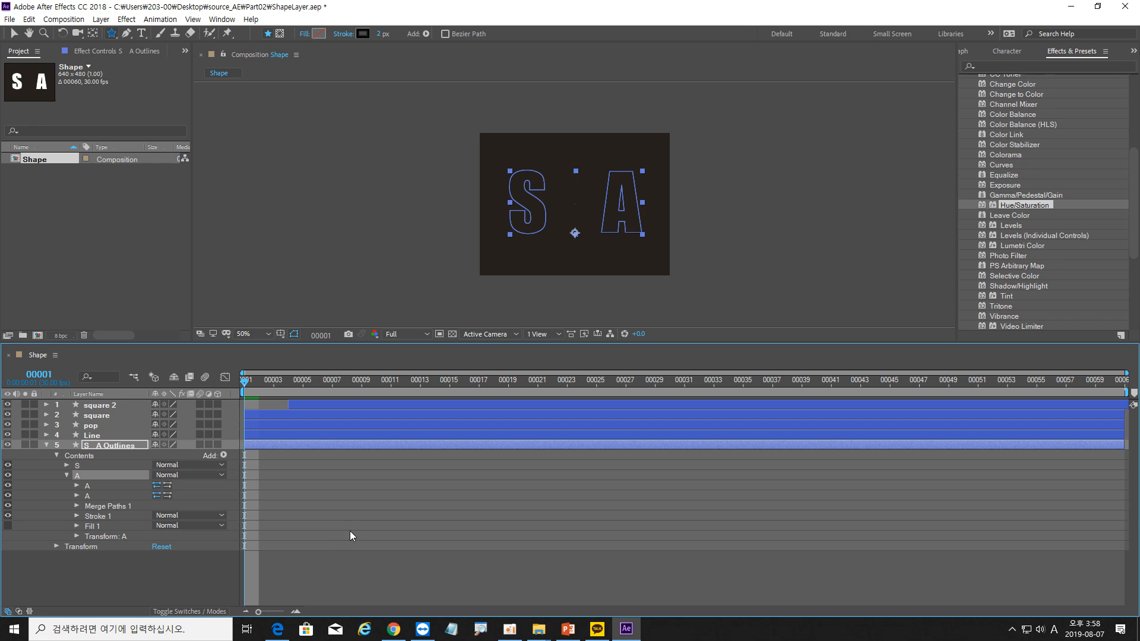
Set the S group's stroke color to pink, F108B2, and collapse the group.
{"action": "left_click", "coordinate": [67, 464]}
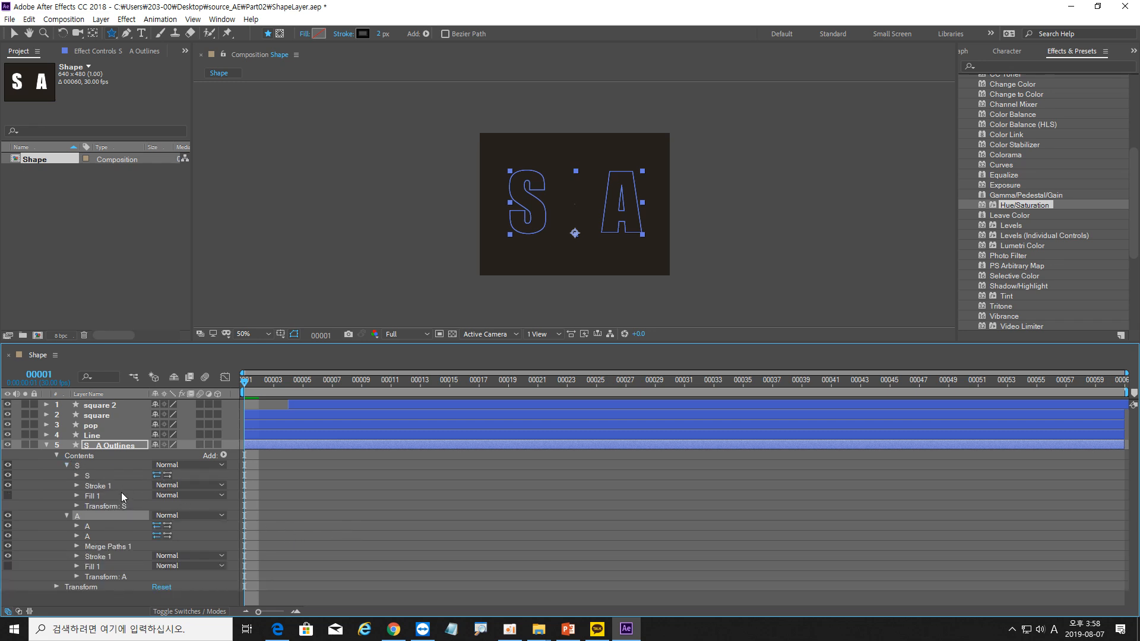
{"action": "left_click", "coordinate": [77, 486]}
{"action": "left_click", "coordinate": [158, 506]}
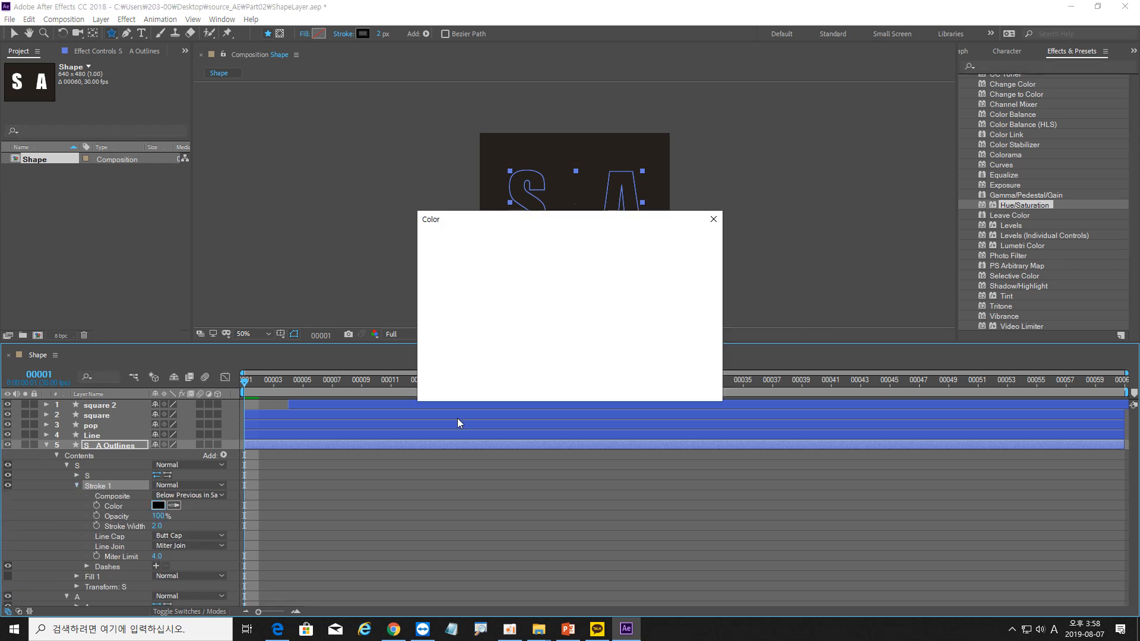
{"action": "left_click", "coordinate": [594, 263]}
{"action": "left_click", "coordinate": [573, 247]}
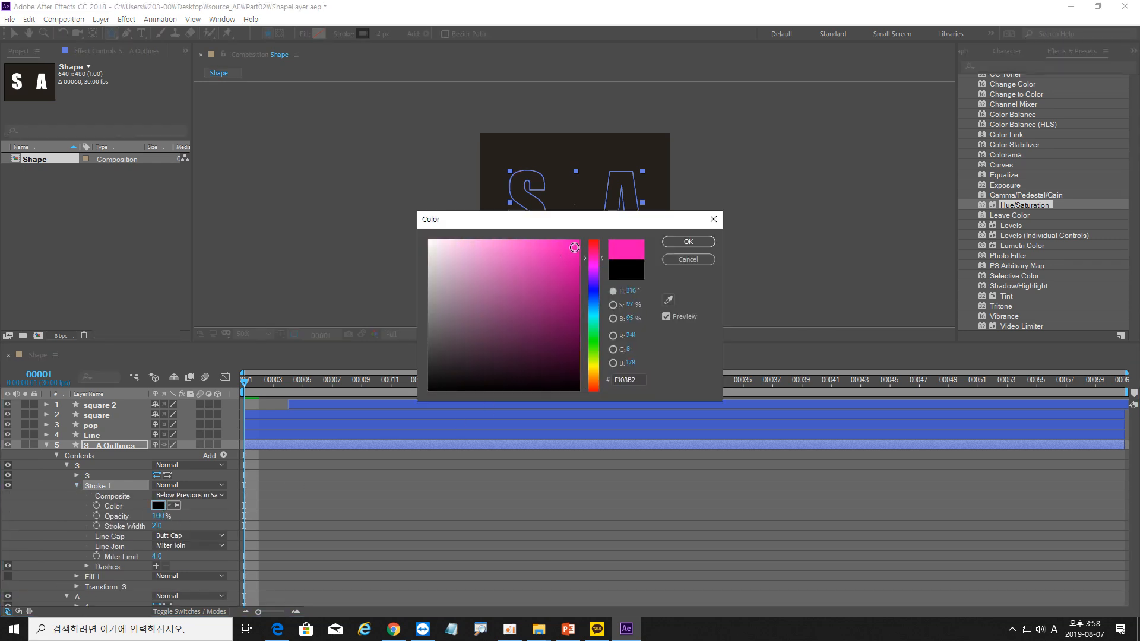
{"action": "left_click", "coordinate": [688, 241]}
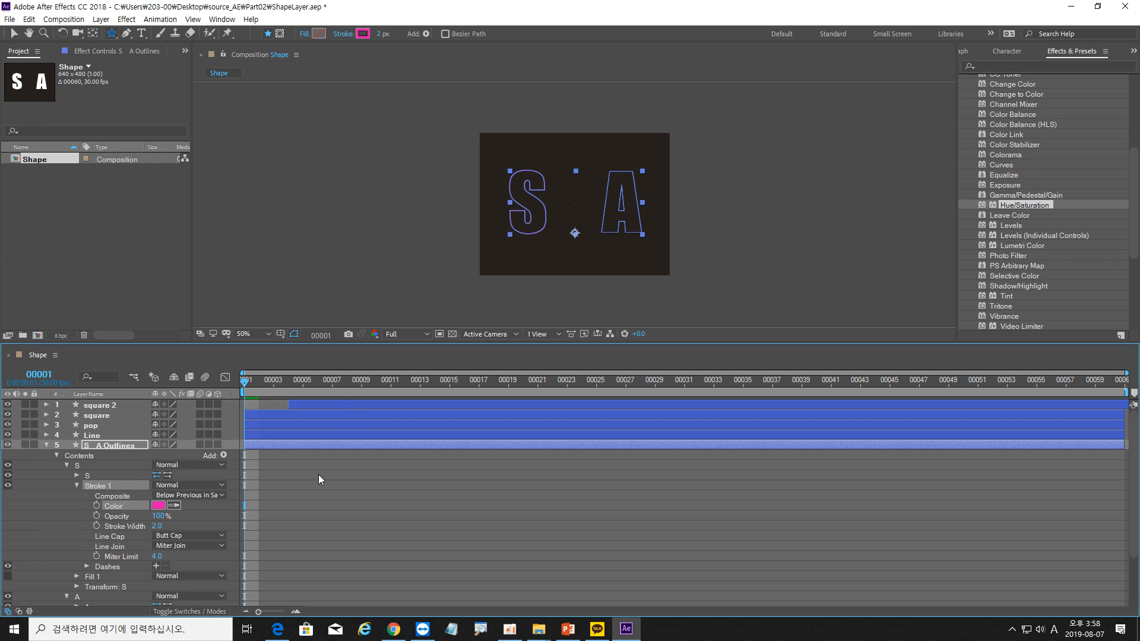
{"action": "left_click", "coordinate": [76, 484]}
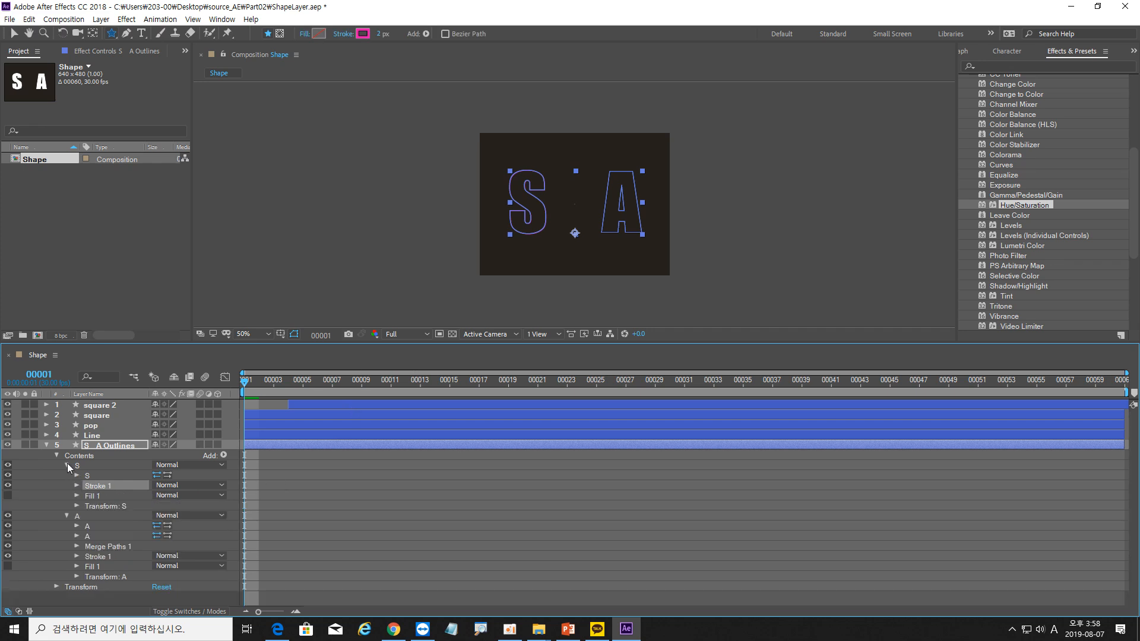
{"action": "left_click", "coordinate": [66, 465]}
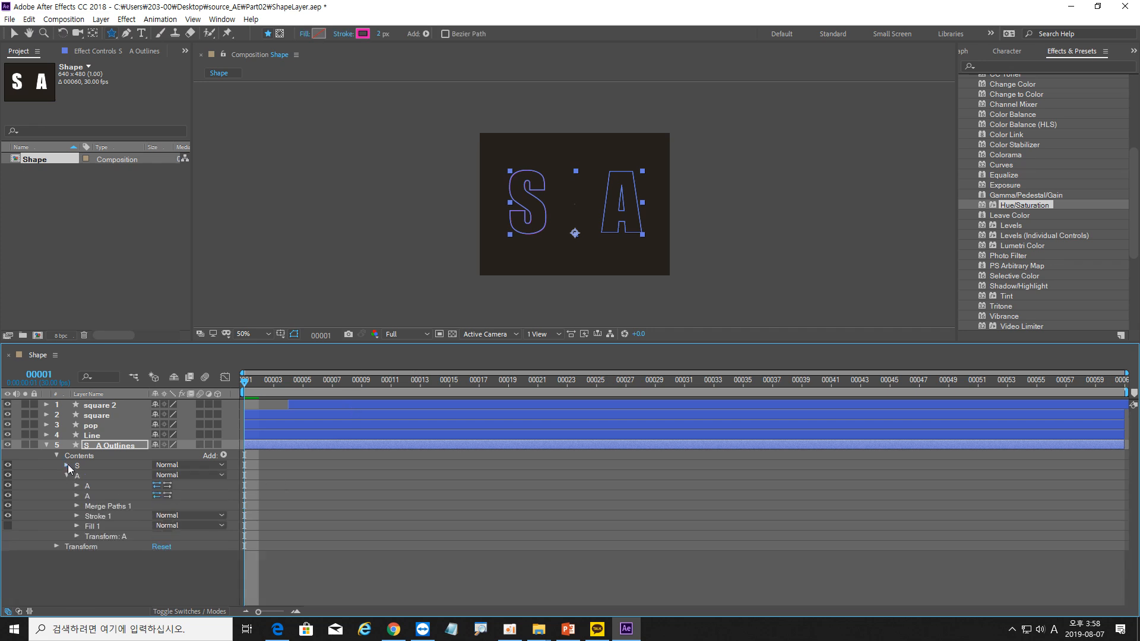
Set the A group's stroke color to bright blue.
{"action": "left_click", "coordinate": [76, 516]}
{"action": "left_click", "coordinate": [158, 536]}
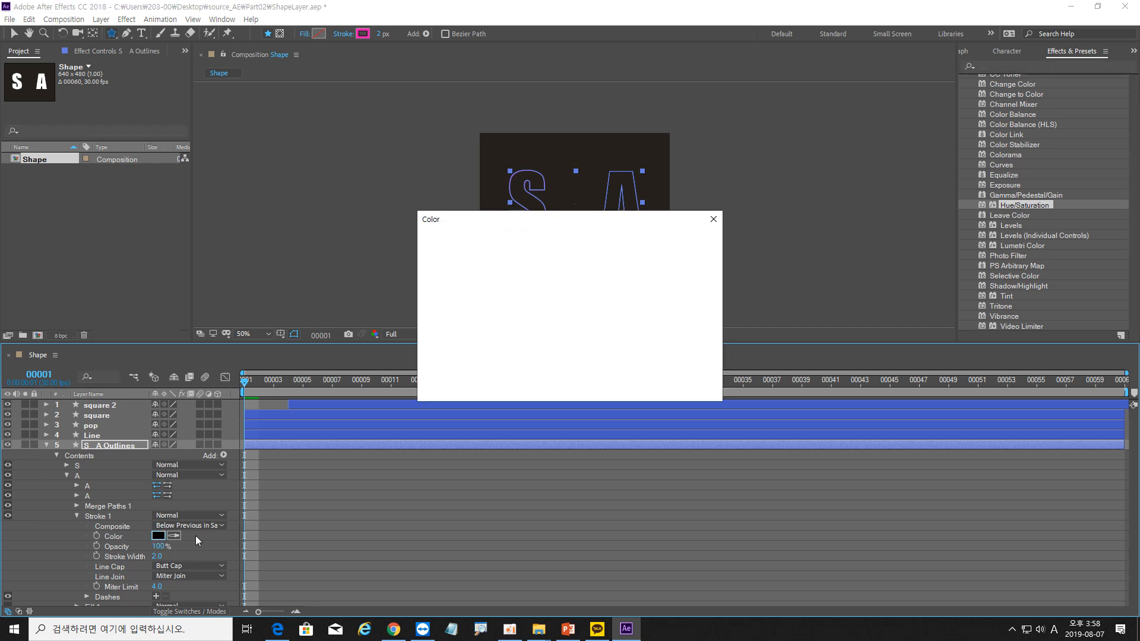
{"action": "left_click", "coordinate": [593, 304]}
{"action": "left_click", "coordinate": [565, 280]}
{"action": "left_click", "coordinate": [688, 242]}
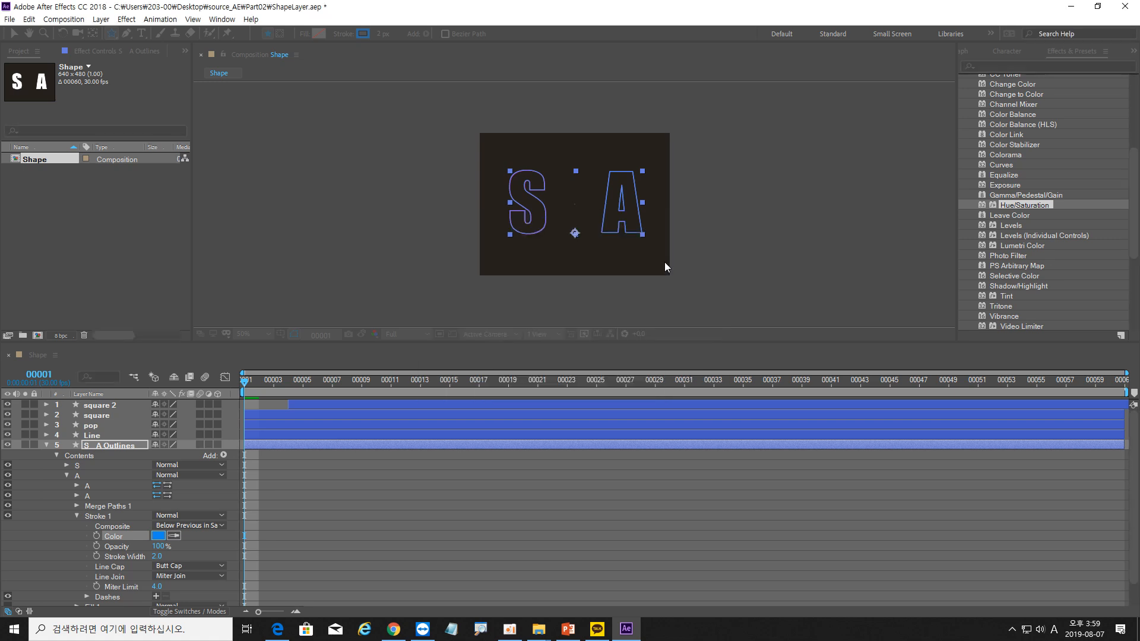
Collapse the A group and add Trim Paths to the contents of the S A Outlines layer.
{"action": "left_click", "coordinate": [259, 381]}
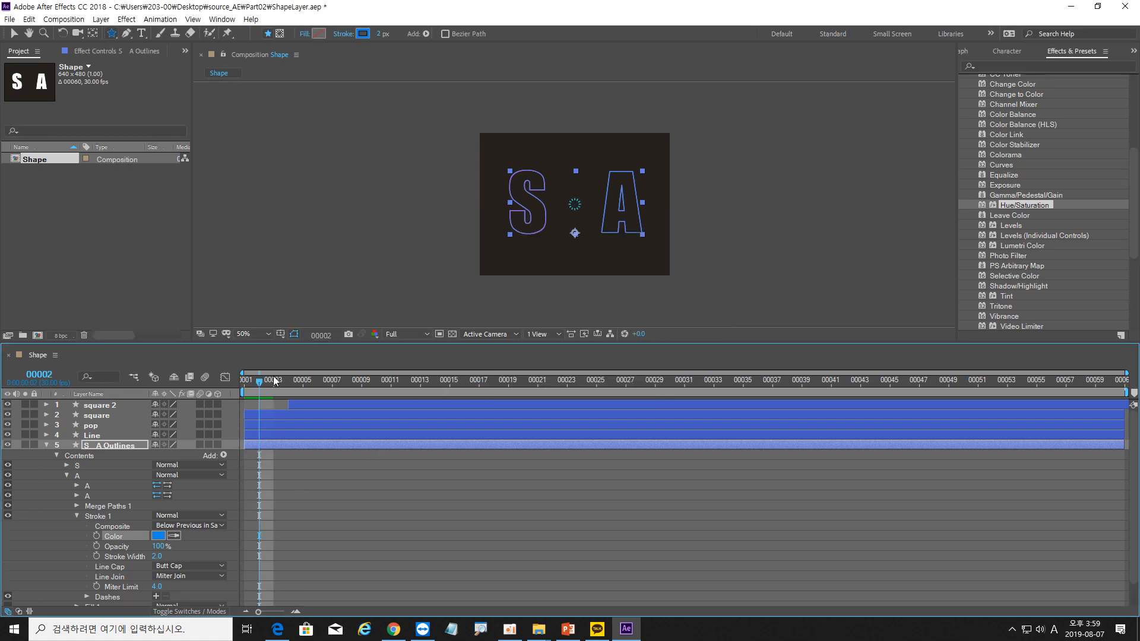
{"action": "mouse_move", "coordinate": [244, 380]}
{"action": "left_mouse_down"}
{"action": "mouse_move", "coordinate": [319, 378]}
{"action": "mouse_move", "coordinate": [237, 377]}
{"action": "left_mouse_up"}
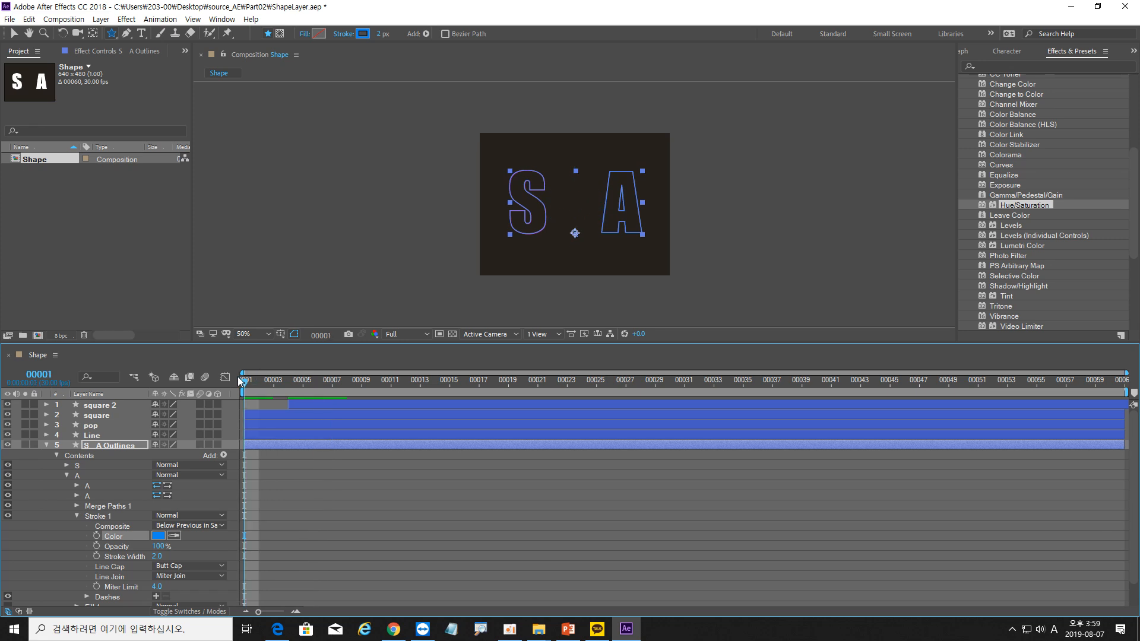
{"action": "left_click", "coordinate": [66, 476]}
{"action": "left_click", "coordinate": [120, 510]}
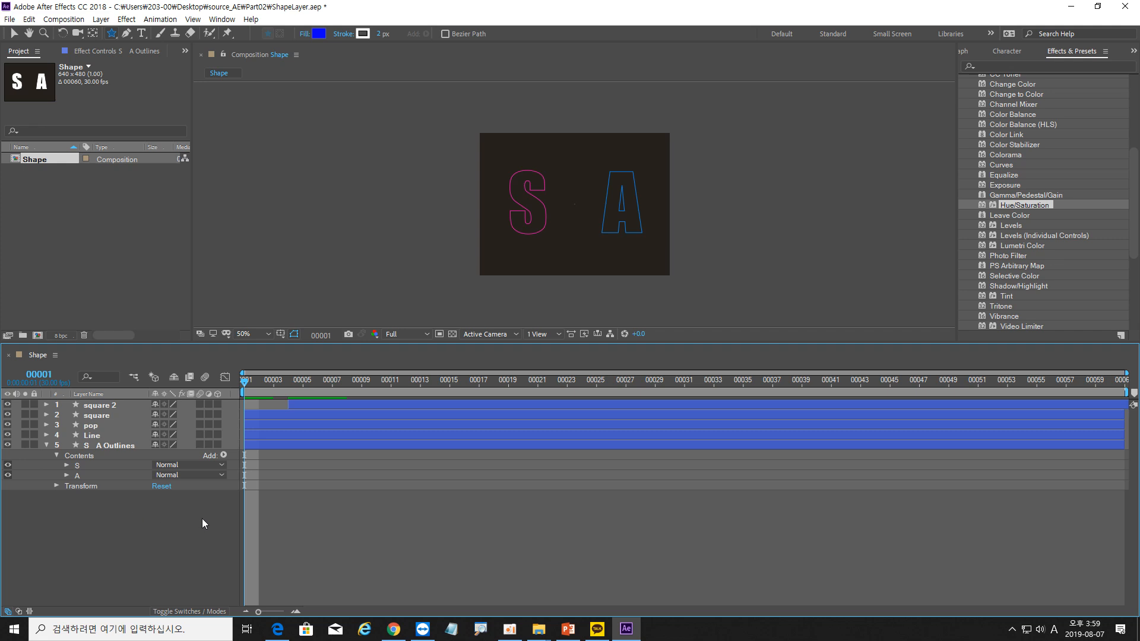
{"action": "left_click", "coordinate": [127, 449]}
{"action": "left_click", "coordinate": [122, 444]}
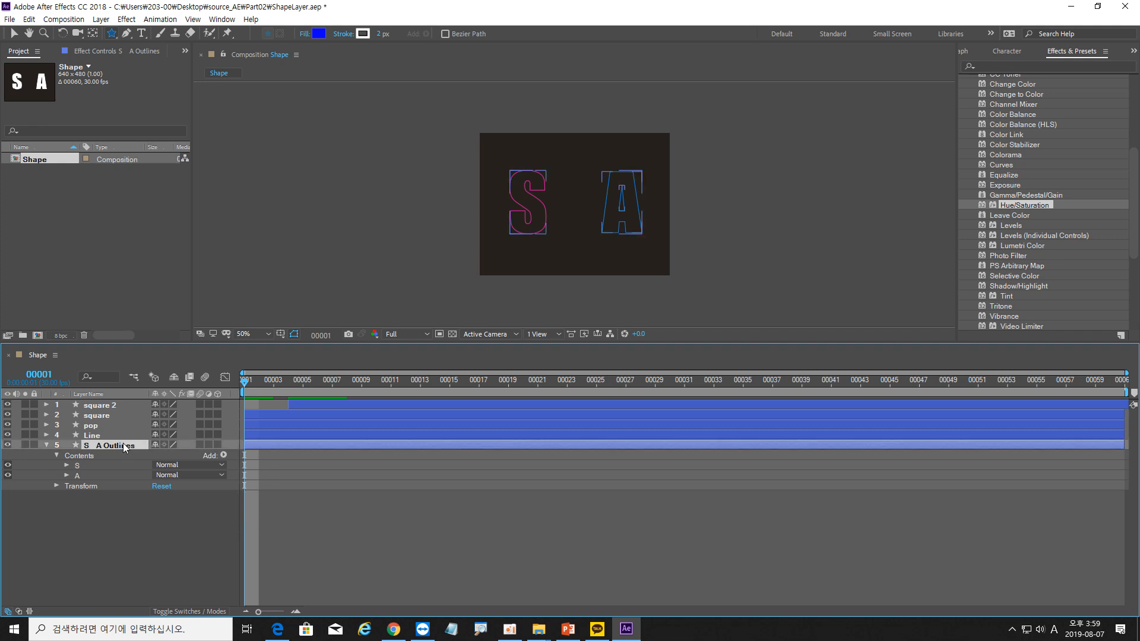
{"action": "left_click", "coordinate": [225, 454]}
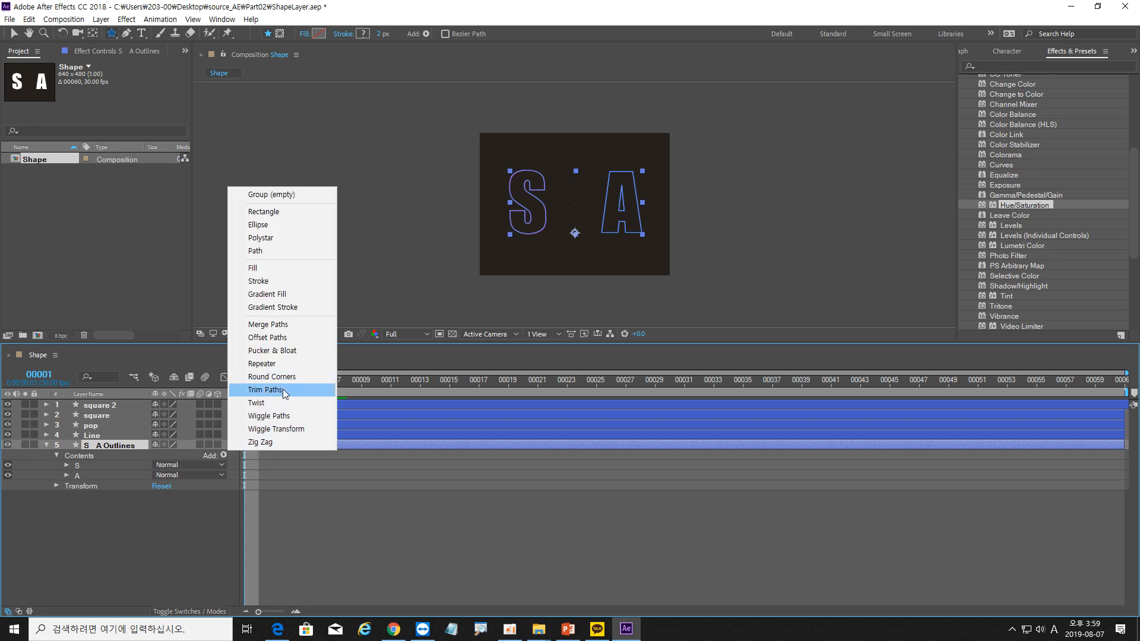
{"action": "left_click", "coordinate": [265, 389]}
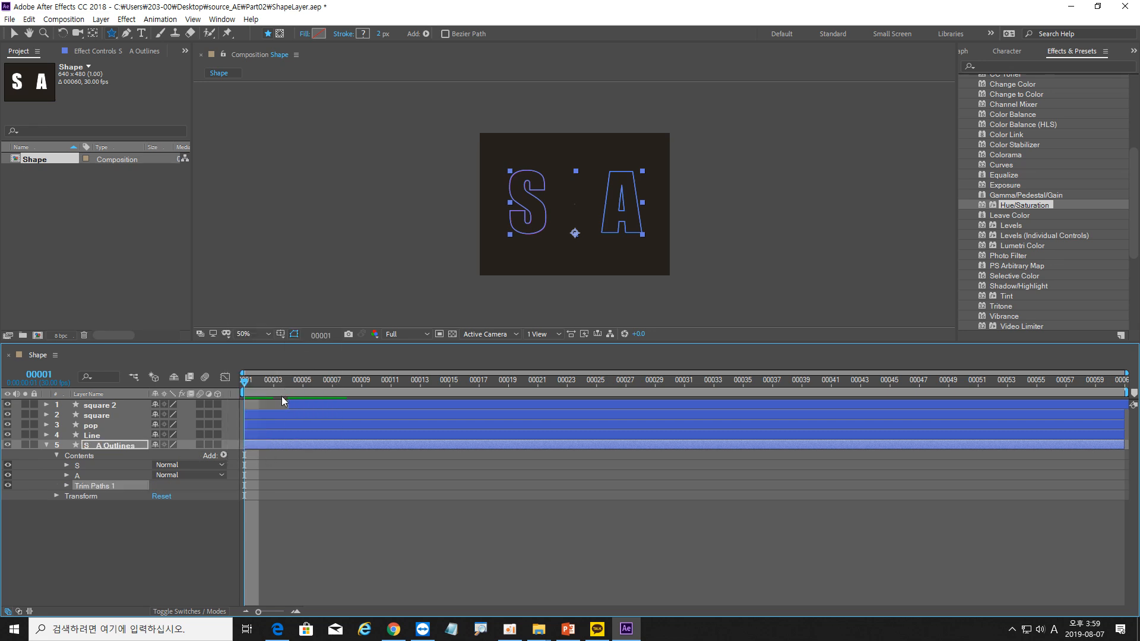
Hide the mask and shape path outlines in the viewer, and keyframe the Trim Paths End at 0% on frame 20.
{"action": "left_click", "coordinate": [67, 485]}
{"action": "left_click_drag", "start_coordinate": [159, 505], "coordinate": [243, 513]}
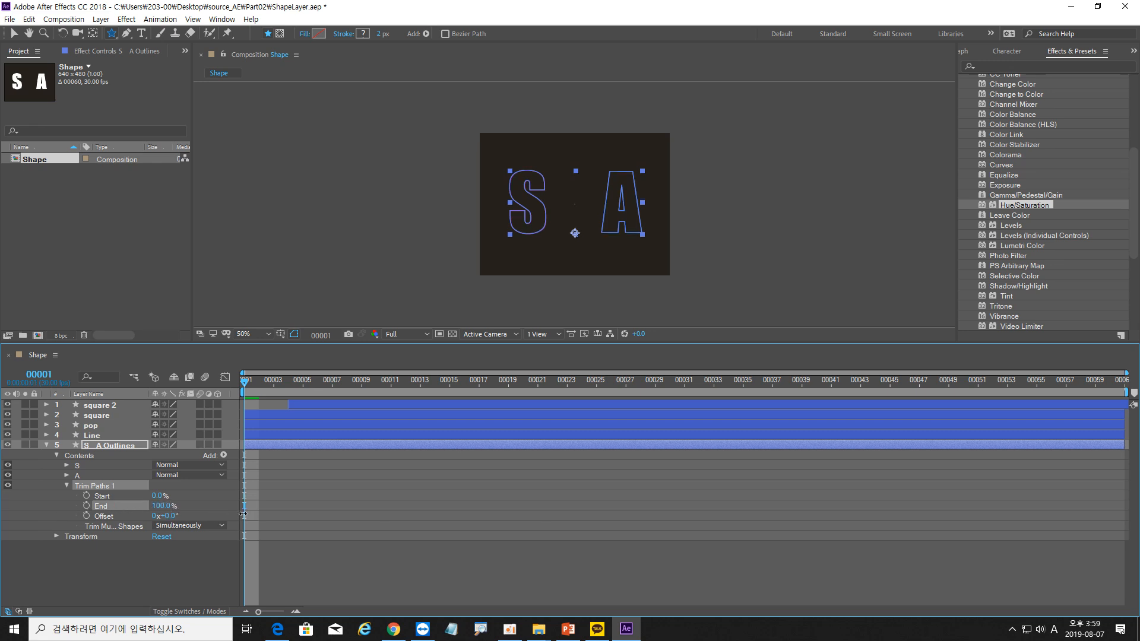
{"action": "left_click", "coordinate": [294, 336]}
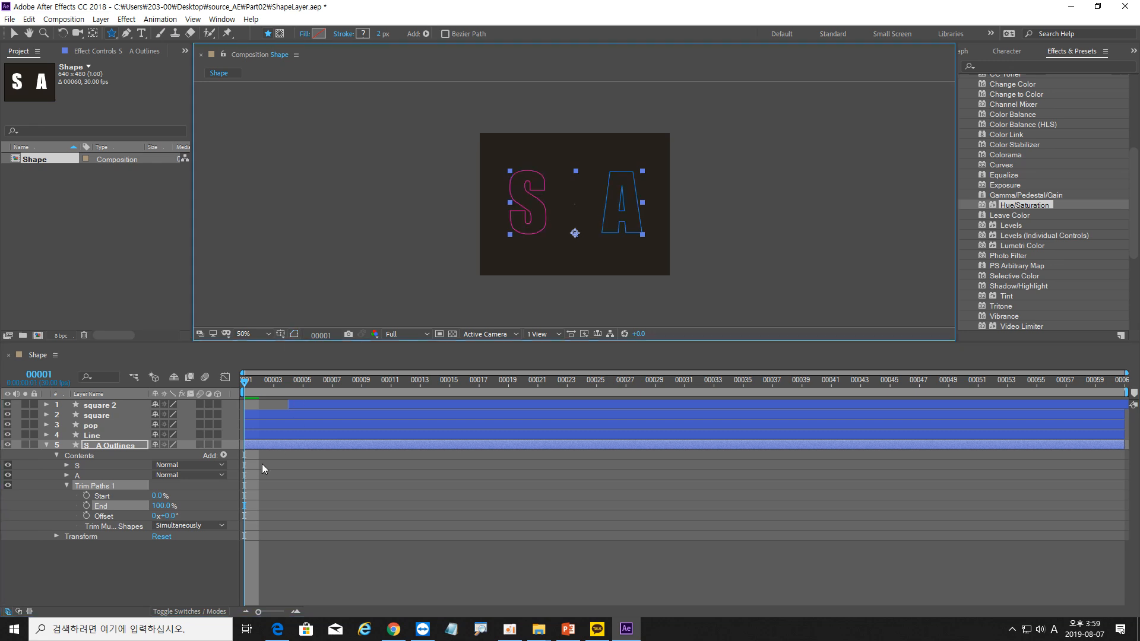
{"action": "mouse_move", "coordinate": [161, 506]}
{"action": "left_mouse_down"}
{"action": "mouse_move", "coordinate": [83, 505]}
{"action": "mouse_move", "coordinate": [206, 507]}
{"action": "mouse_move", "coordinate": [127, 506]}
{"action": "left_mouse_up"}
{"action": "left_click_drag", "start_coordinate": [256, 380], "coordinate": [523, 383]}
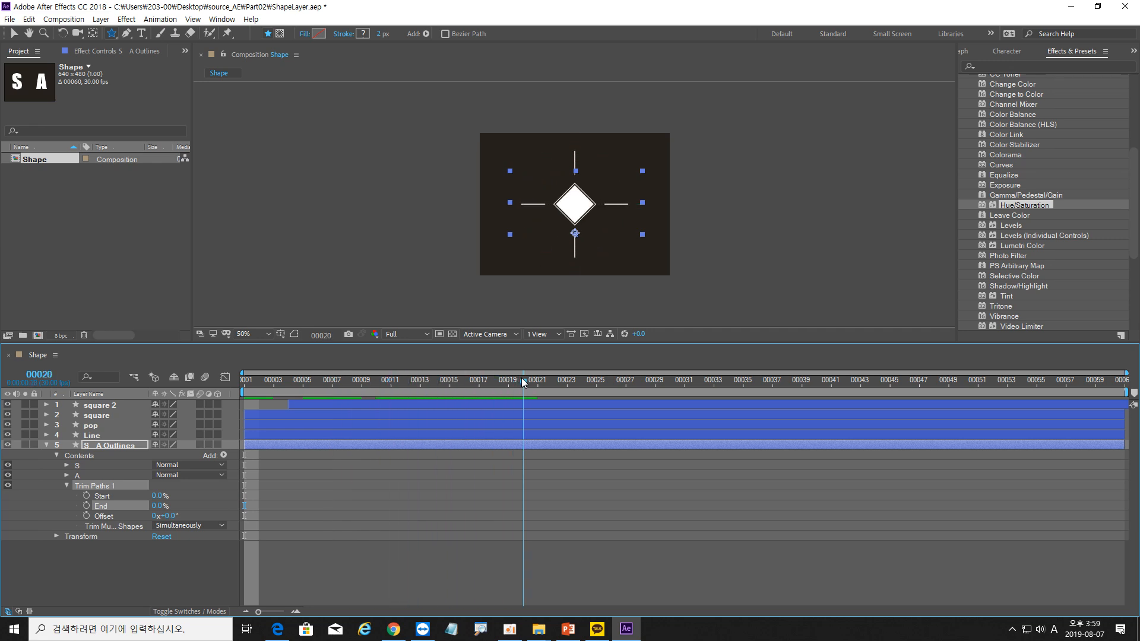
{"action": "left_click", "coordinate": [157, 506]}
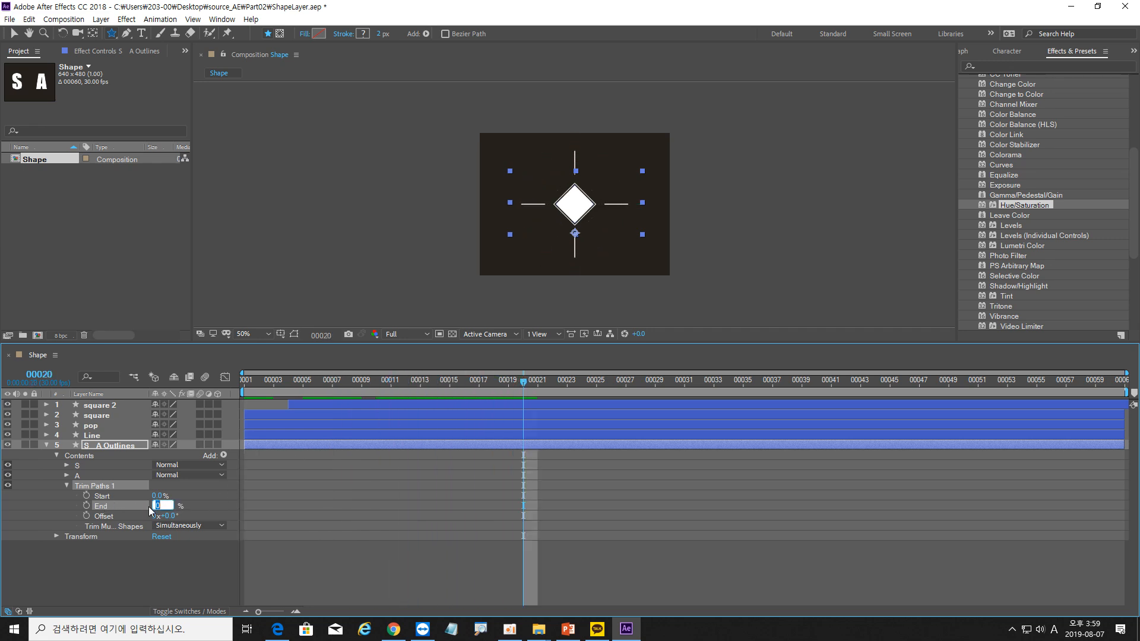
{"action": "left_click", "coordinate": [87, 505]}
Keyframe the Trim Paths End at 100% on frame 50 and preview the letters drawing on.
{"action": "left_click_drag", "start_coordinate": [527, 380], "coordinate": [962, 386]}
{"action": "left_click_drag", "start_coordinate": [161, 505], "coordinate": [254, 502]}
{"action": "left_click", "coordinate": [514, 385]}
{"action": "key", "text": "space"}
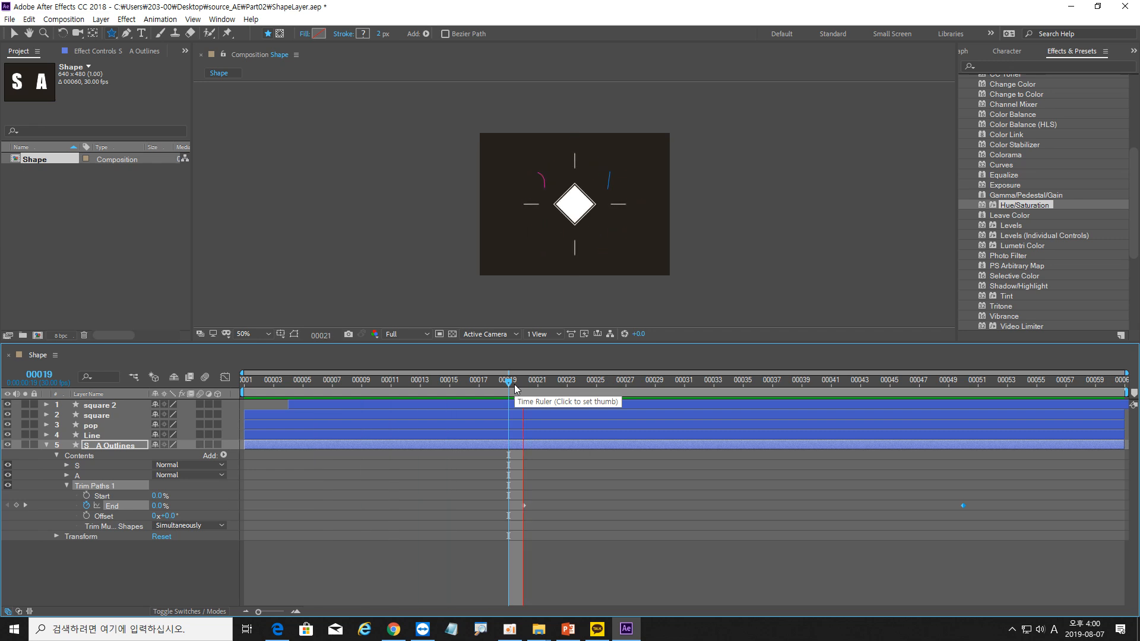
{"action": "key", "text": "space"}
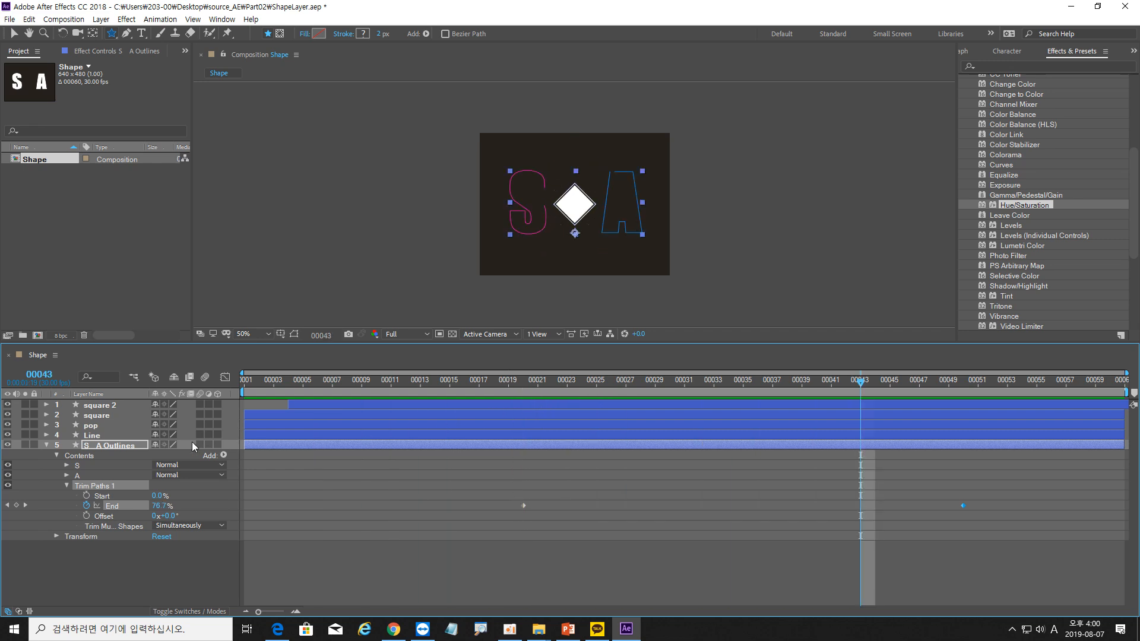
Duplicate the S A Outlines layer and make the duplicate start at frame 6.
{"action": "left_click", "coordinate": [126, 445]}
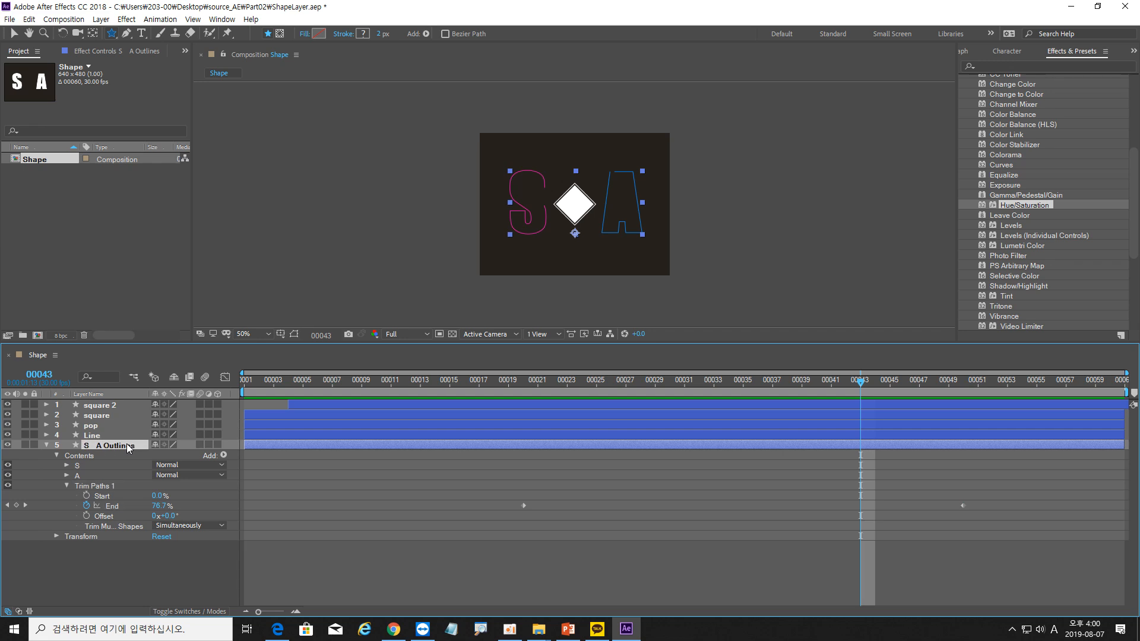
{"action": "key", "text": "ctrl+d"}
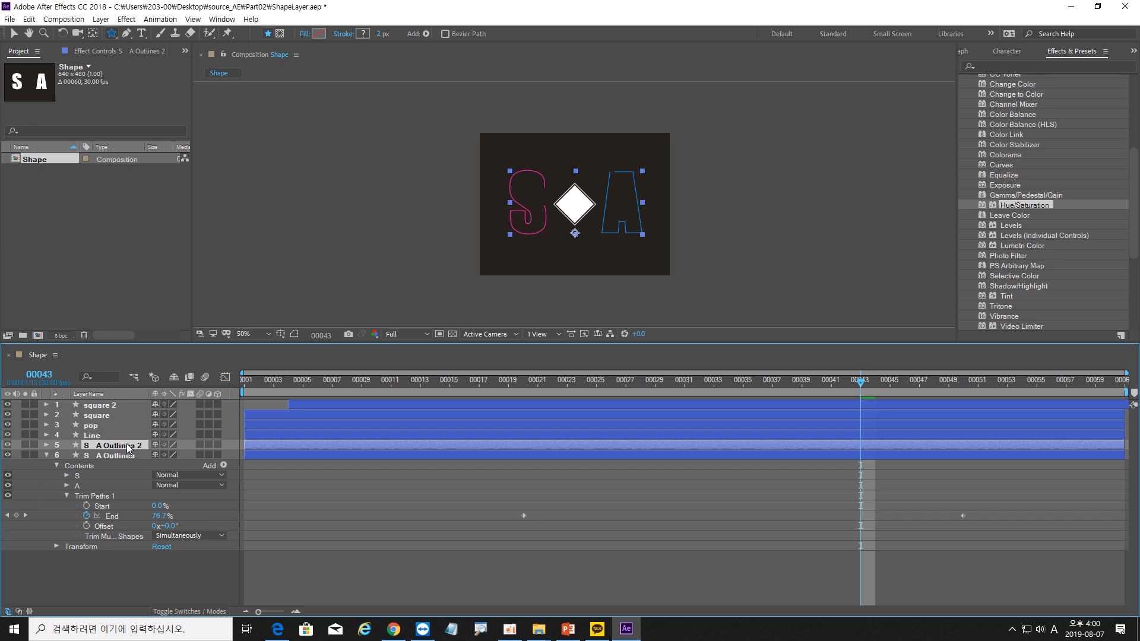
{"action": "left_click", "coordinate": [319, 384]}
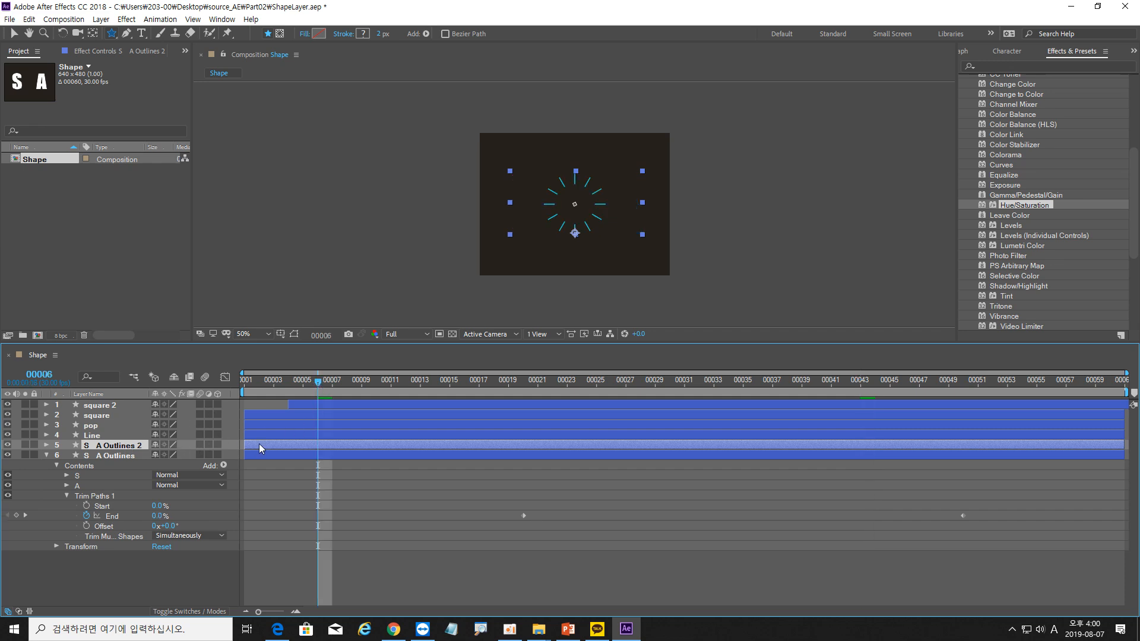
{"action": "key", "text": "bracketleft"}
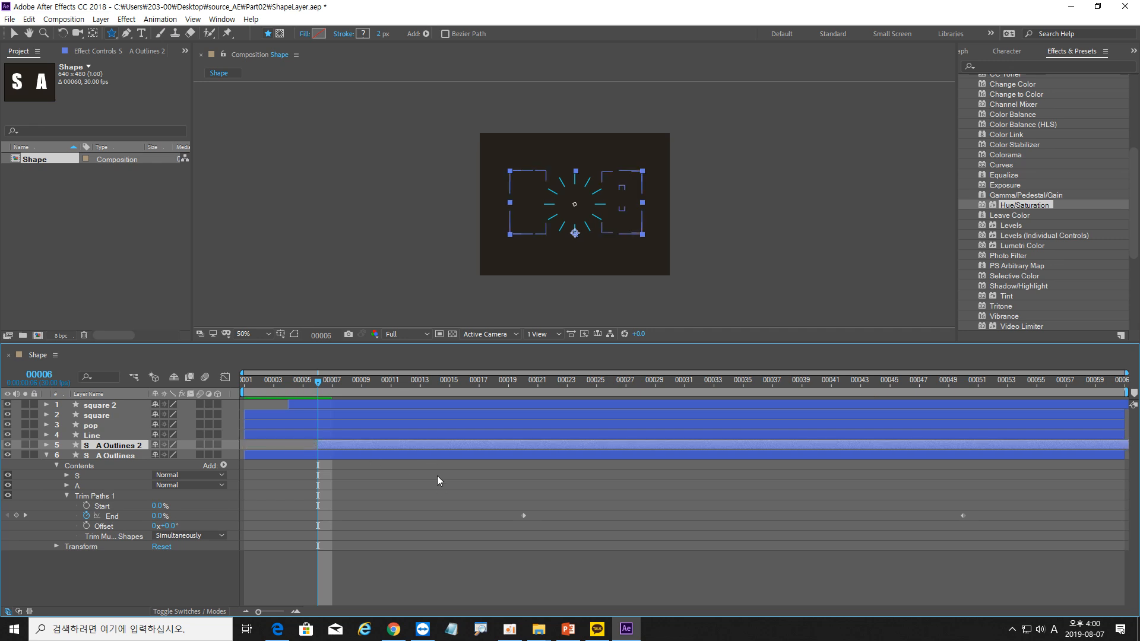
Apply the Hue/Saturation color correction effect to the duplicated outlines layer.
{"action": "scroll", "coordinate": [1012, 189], "scroll_direction": "up", "scroll_amount": 3}
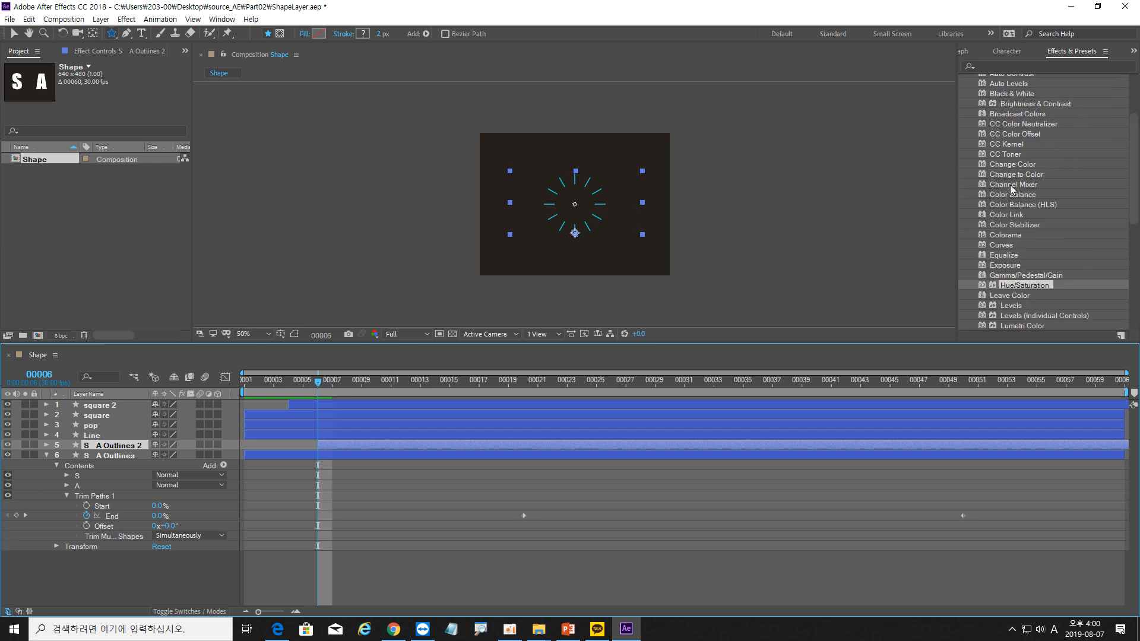
{"action": "scroll", "coordinate": [1021, 167], "scroll_direction": "up", "scroll_amount": 3}
{"action": "left_click", "coordinate": [963, 141]}
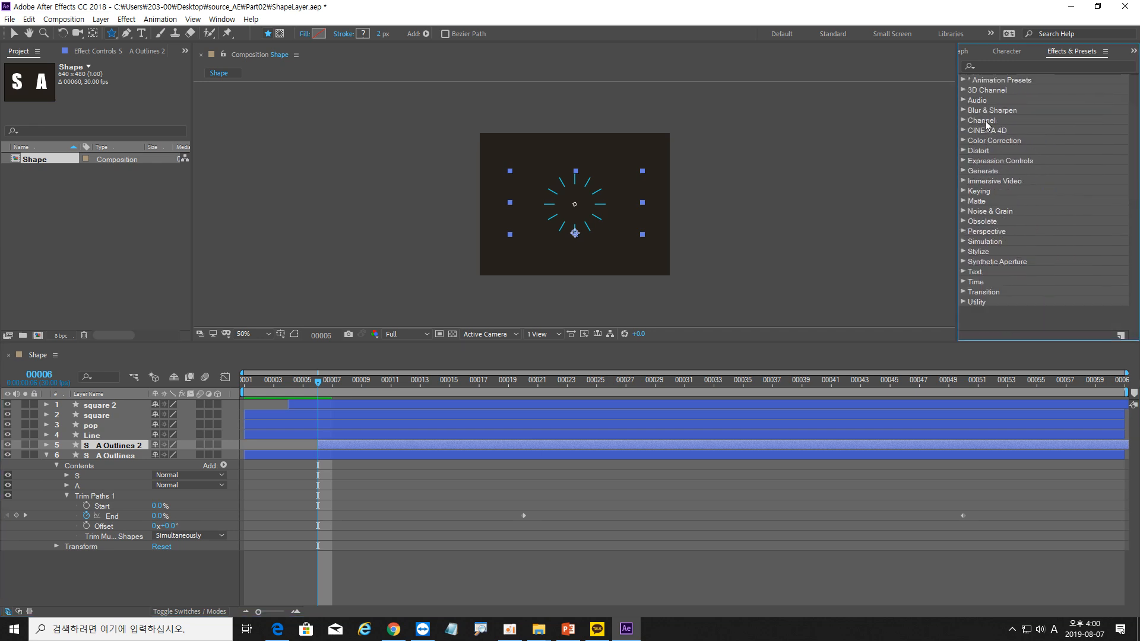
{"action": "left_click", "coordinate": [963, 141]}
{"action": "scroll", "coordinate": [1031, 175], "scroll_direction": "down", "scroll_amount": 3}
{"action": "scroll", "coordinate": [1036, 202], "scroll_direction": "down", "scroll_amount": 2}
{"action": "left_click", "coordinate": [1015, 261]}
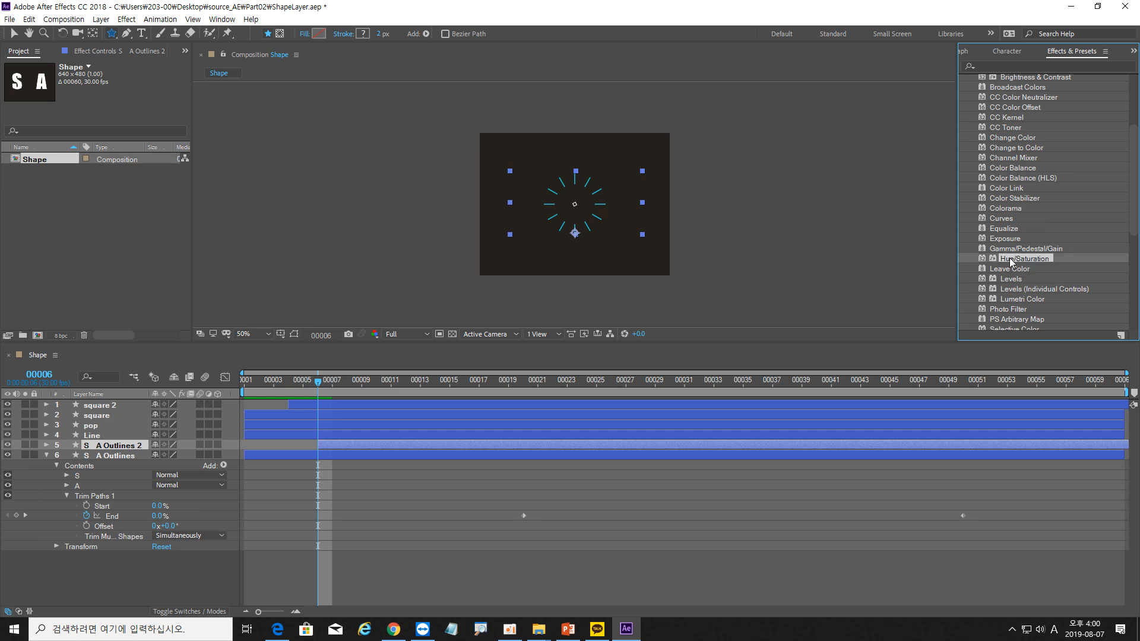
{"action": "double_click", "coordinate": [1005, 260]}
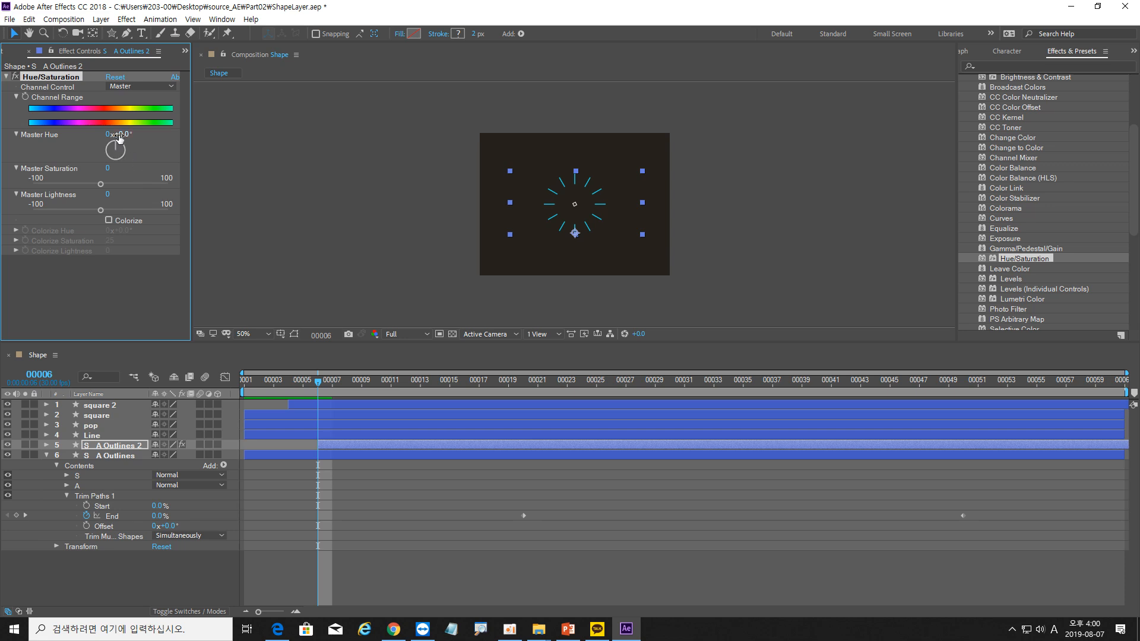
Set the duplicate's Master Hue to 100° and preview the animation from the first frame.
{"action": "left_click", "coordinate": [127, 134]}
{"action": "type", "text": "100"}
{"action": "left_click", "coordinate": [144, 276]}
{"action": "left_click", "coordinate": [324, 390]}
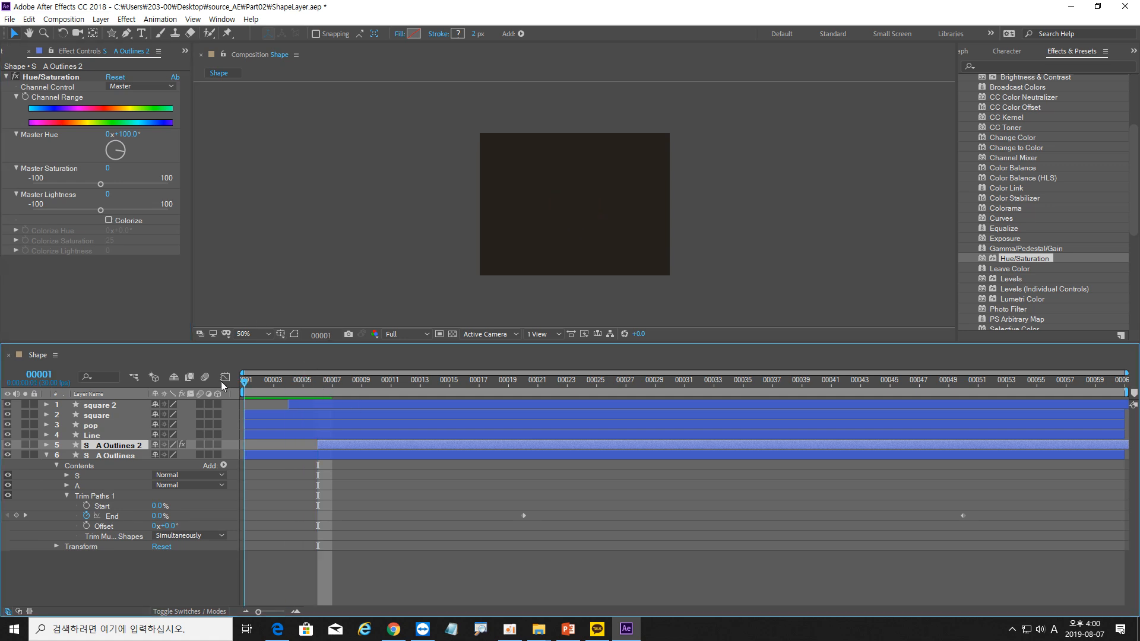
{"action": "key", "text": "Home"}
{"action": "key", "text": "space"}
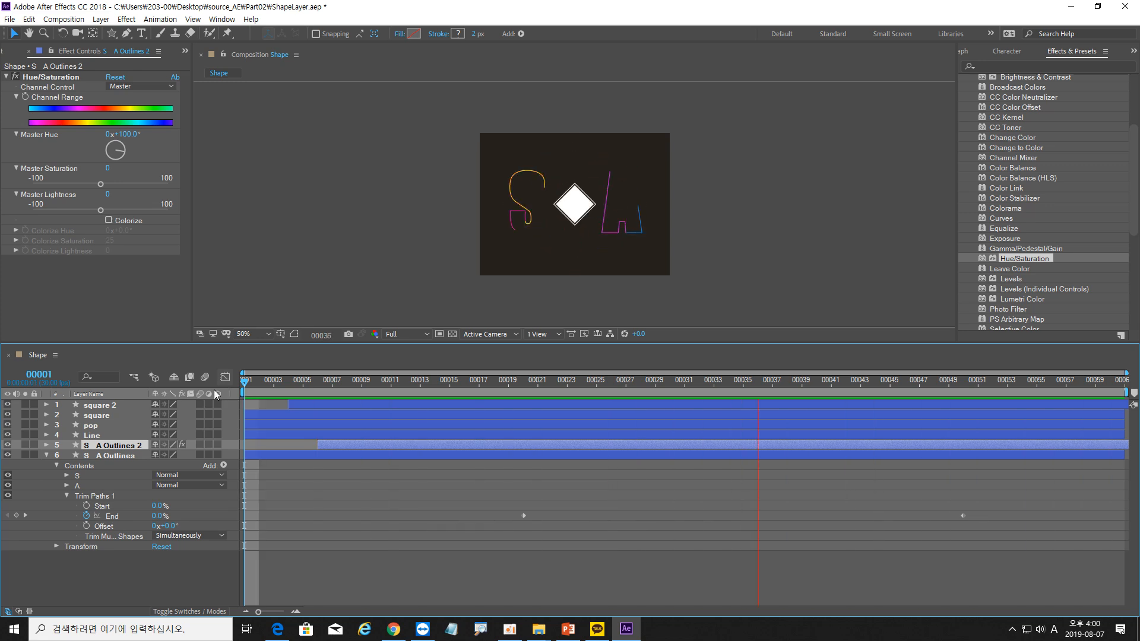
Collapse the original outlines layer and reveal the keyframed properties of every layer except Line.
{"action": "left_click", "coordinate": [47, 455]}
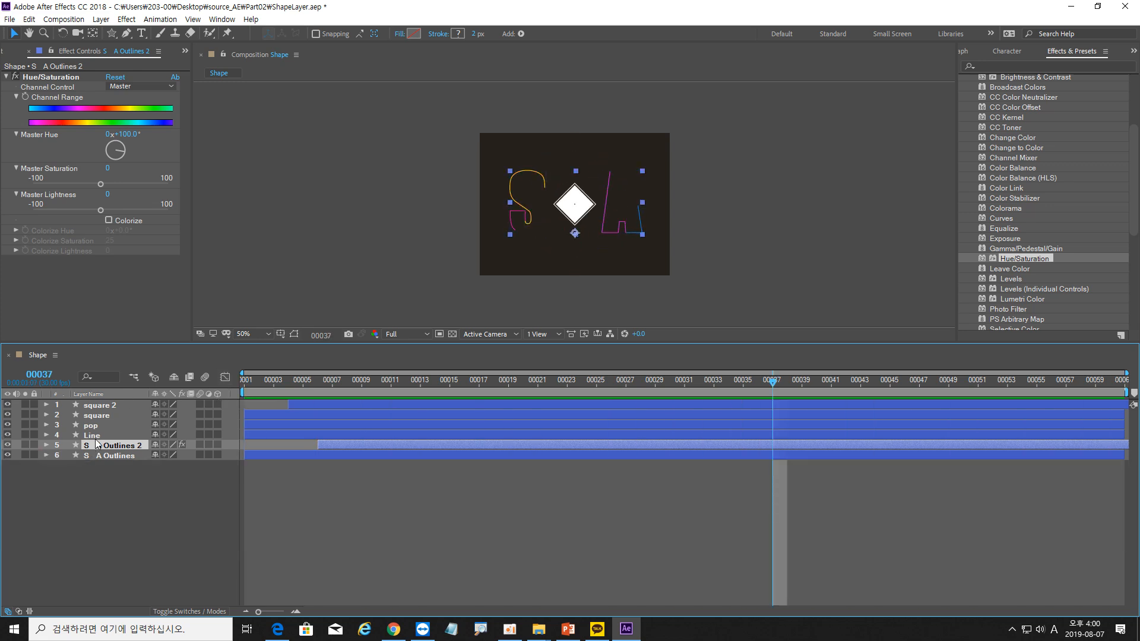
{"action": "left_click", "coordinate": [93, 437]}
{"action": "key", "text": "ctrl+a"}
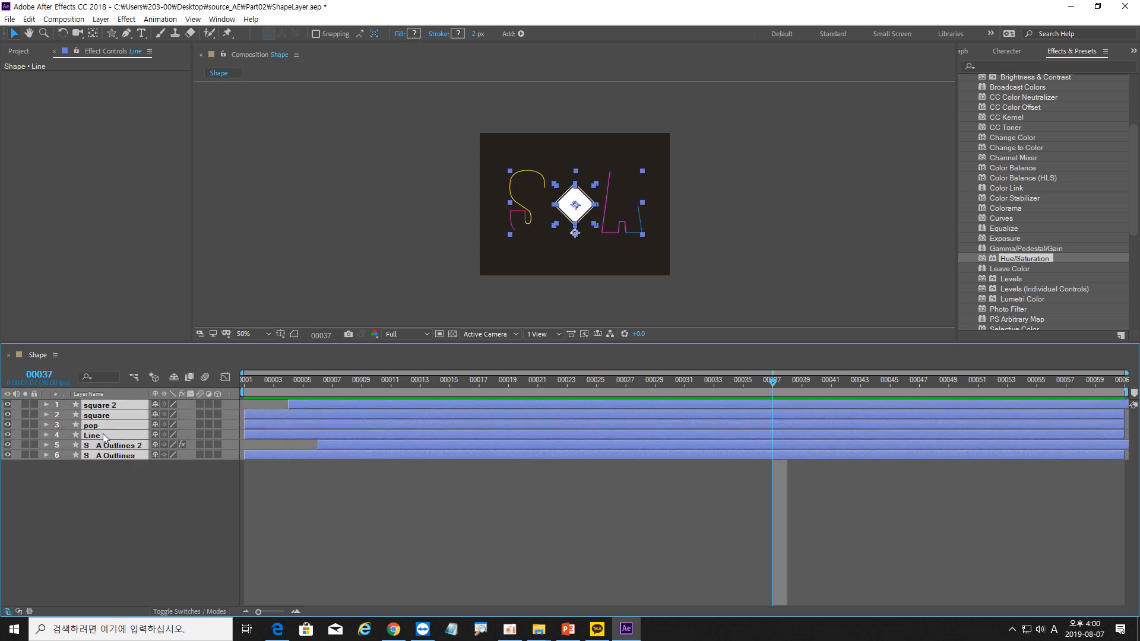
{"action": "left_click", "coordinate": [134, 436], "text": "ctrl"}
{"action": "key", "text": "u"}
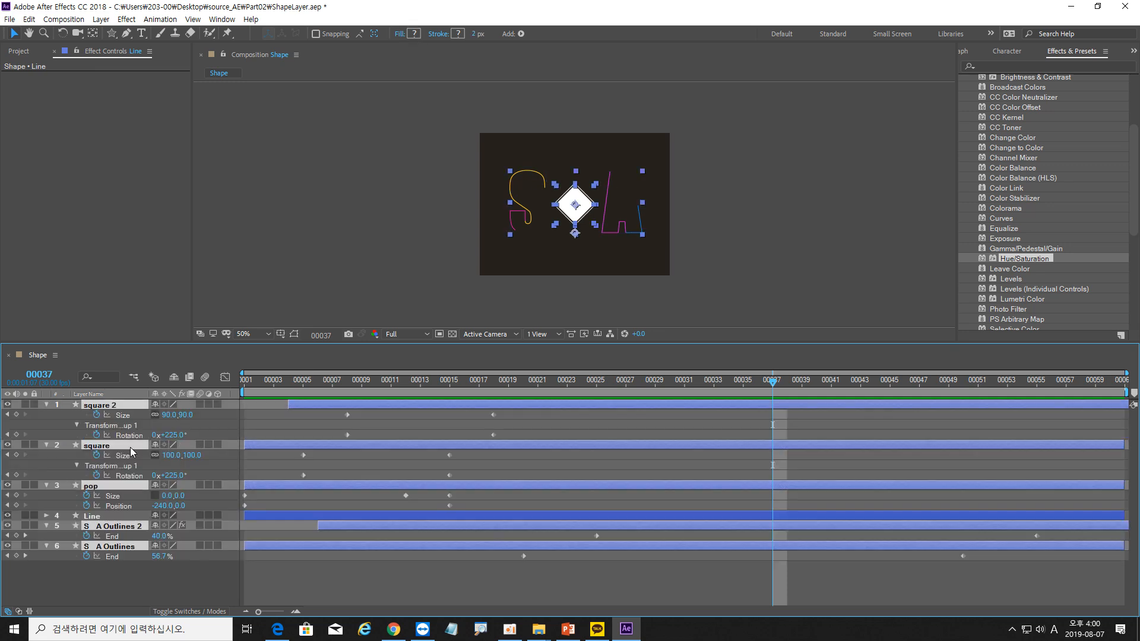
Apply Easy Ease to all the revealed keyframes, then clear the selection.
{"action": "left_click_drag", "start_coordinate": [1077, 586], "coordinate": [150, 383]}
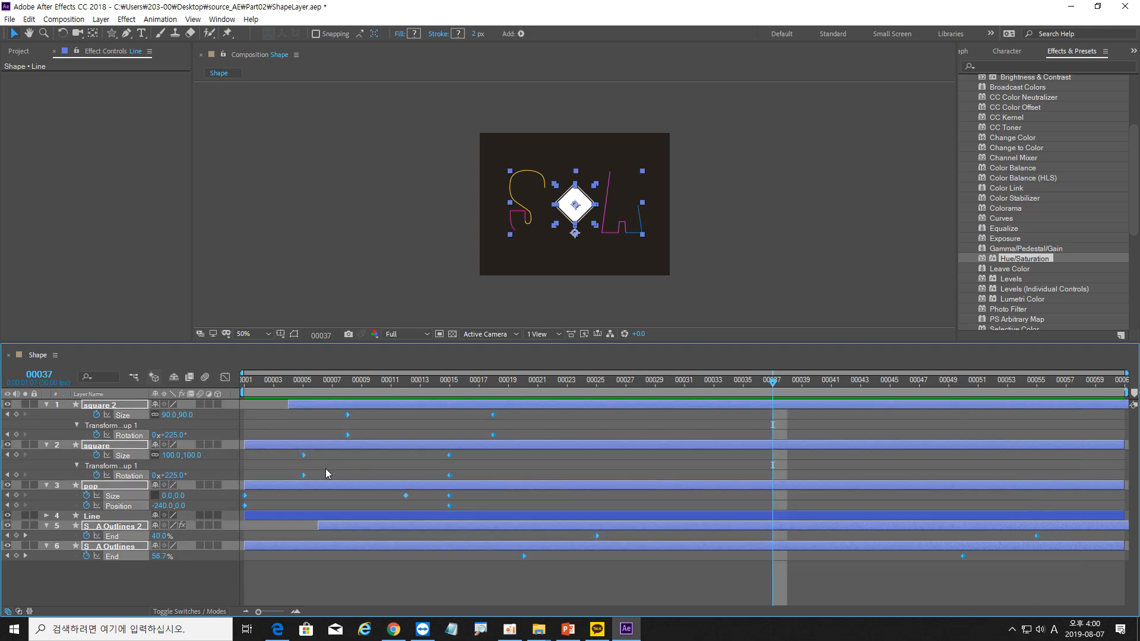
{"action": "key", "text": "F9"}
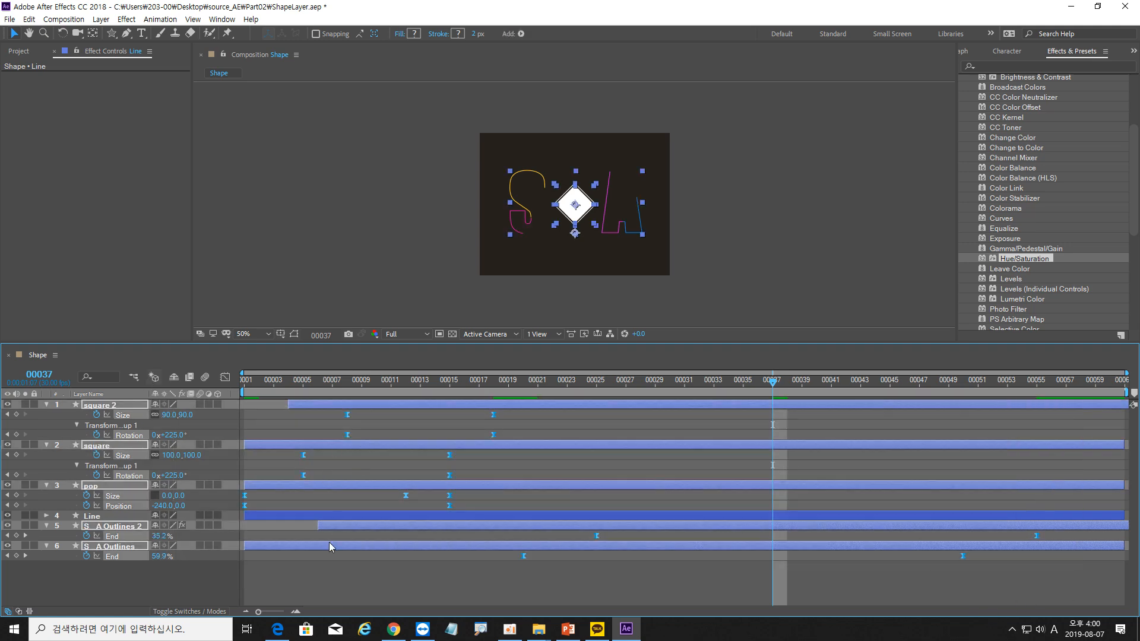
{"action": "left_click", "coordinate": [212, 579]}
Set the velocity influence of the pop layer's Position keyframes to 80% incoming and 10% outgoing, and preview the animation.
{"action": "left_click", "coordinate": [109, 487]}
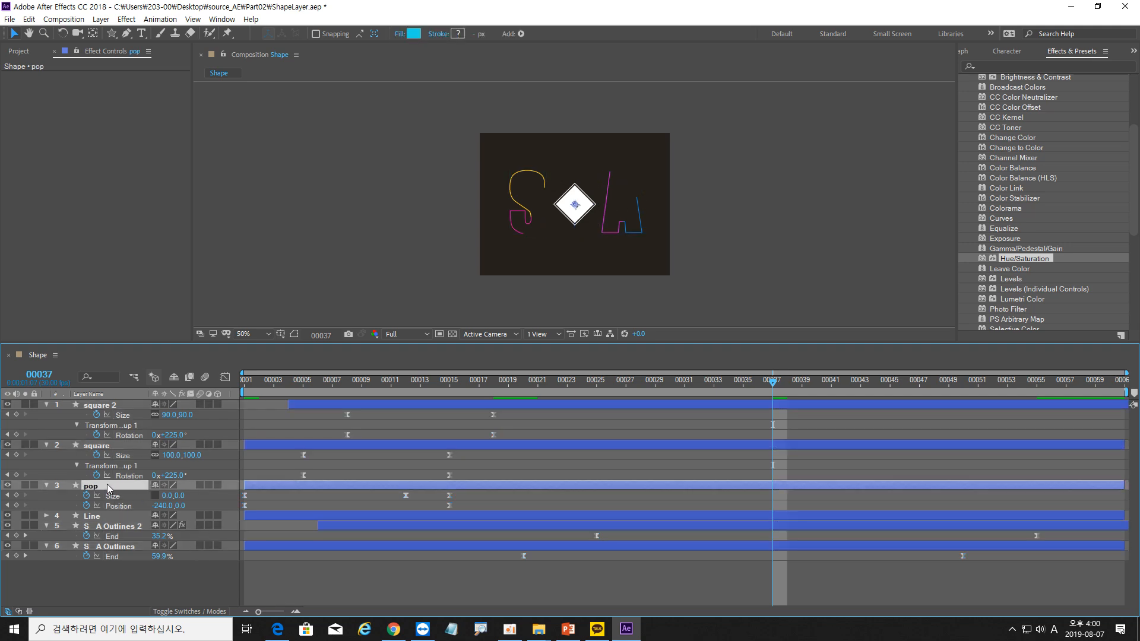
{"action": "left_click_drag", "start_coordinate": [390, 501], "coordinate": [229, 511]}
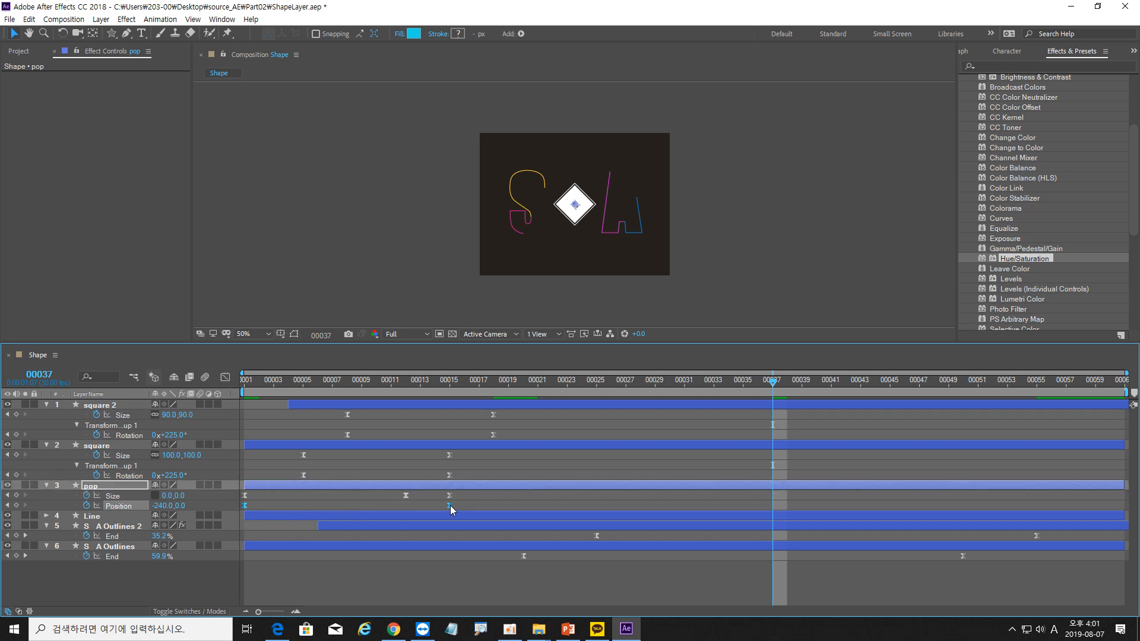
{"action": "right_click", "coordinate": [449, 506]}
{"action": "left_click", "coordinate": [512, 484]}
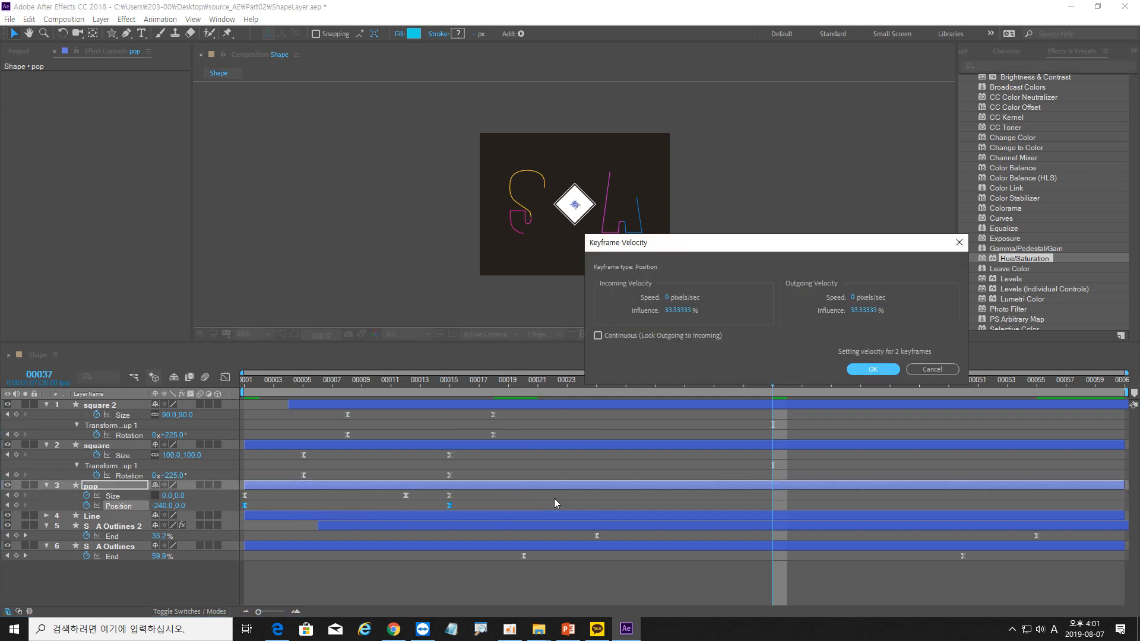
{"action": "left_click", "coordinate": [679, 312]}
{"action": "type", "text": "80"}
{"action": "left_click", "coordinate": [857, 311]}
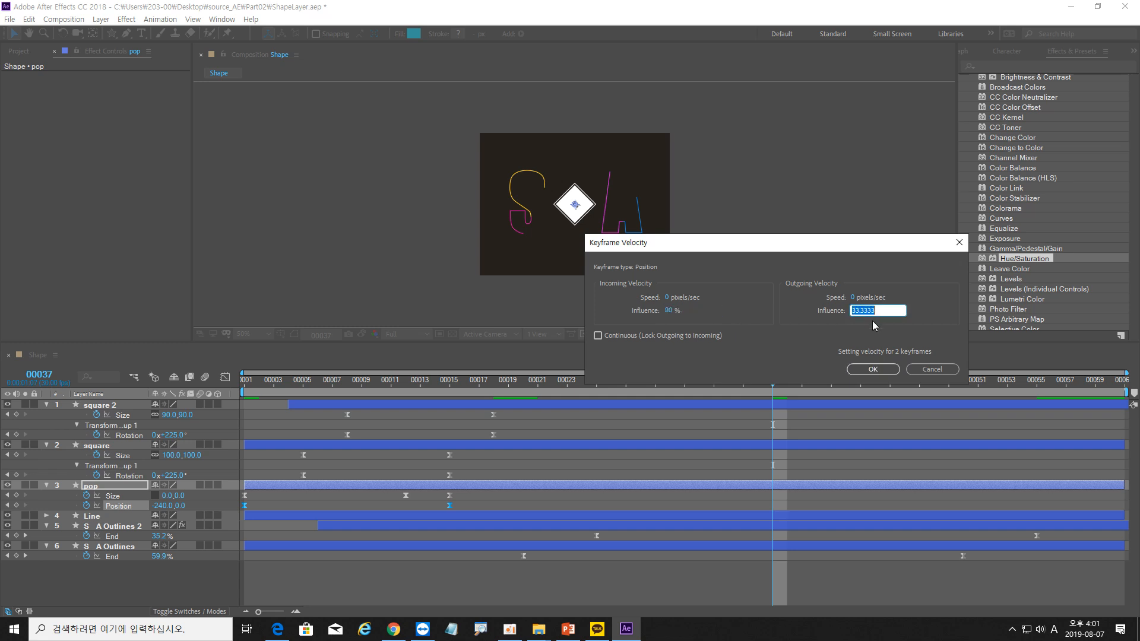
{"action": "type", "text": "10"}
{"action": "left_click", "coordinate": [925, 326]}
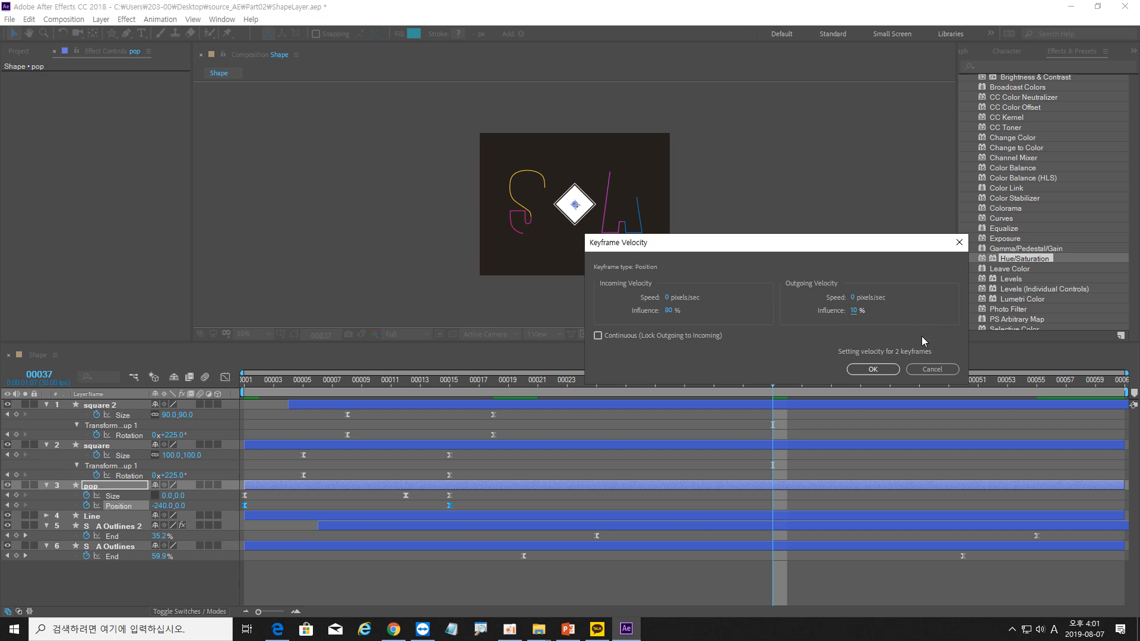
{"action": "left_click", "coordinate": [873, 369]}
{"action": "key", "text": "space"}
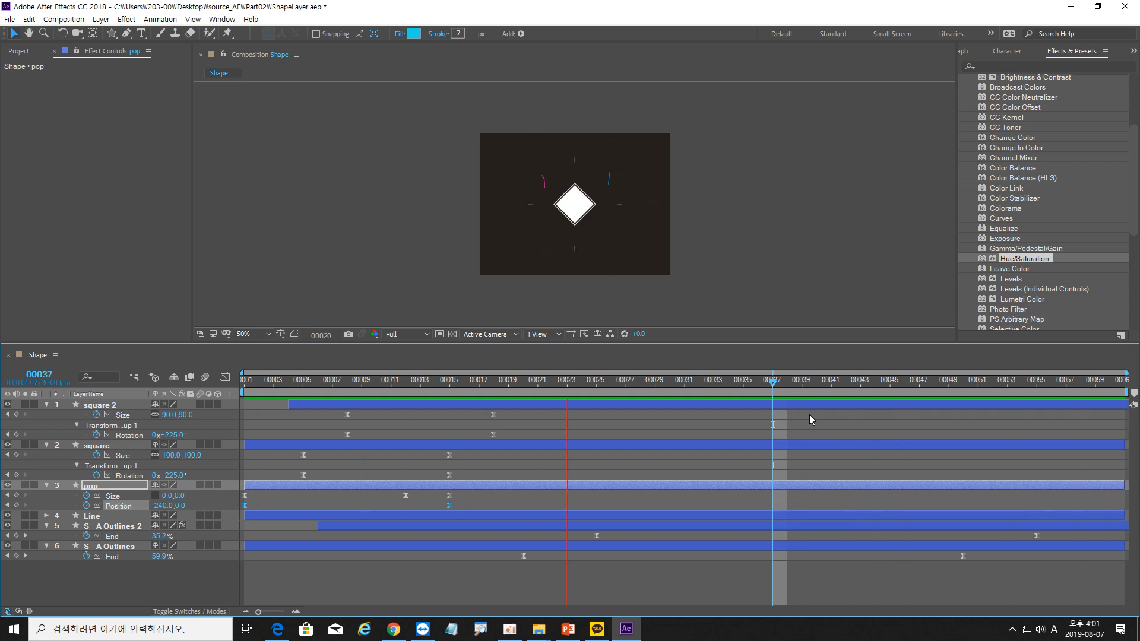
{"action": "key", "text": "space"}
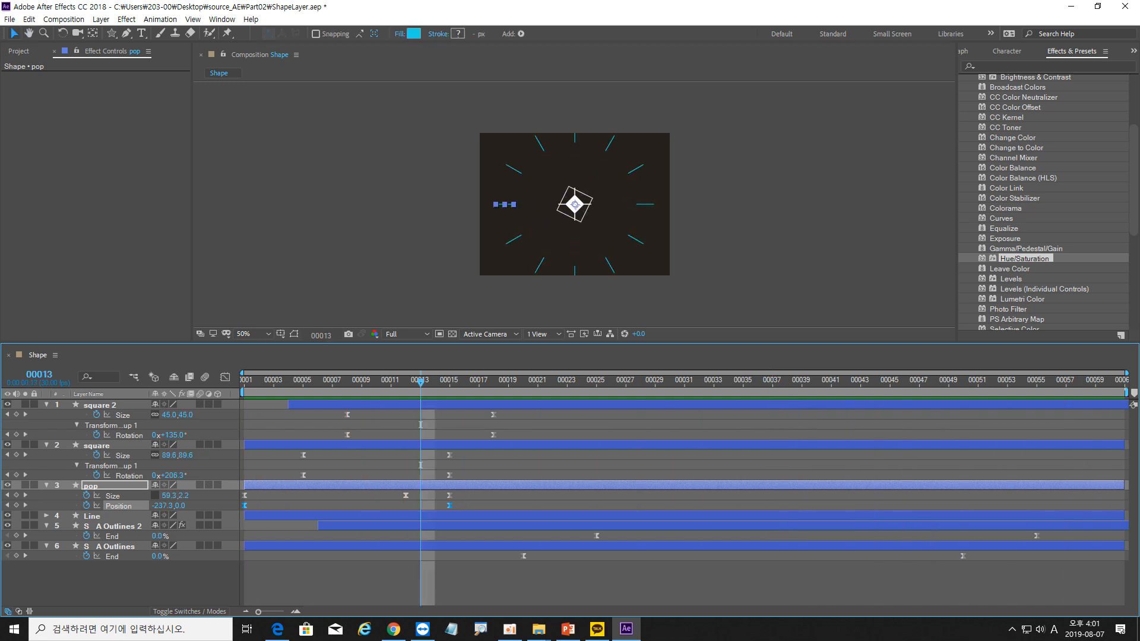